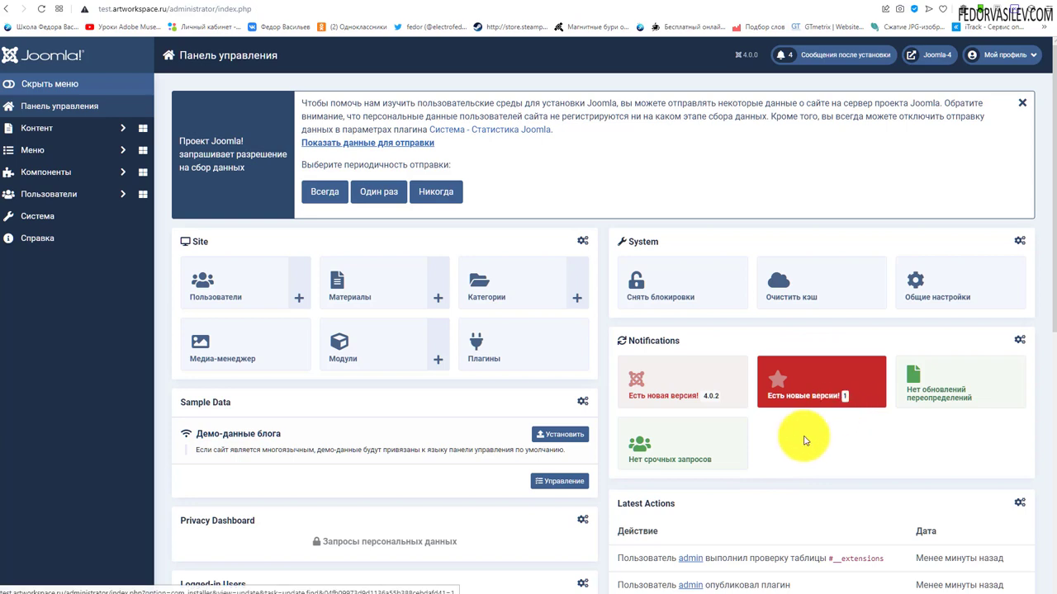
# Open the available extension updates and check the installed and available versions of the Russian language package.
pyautogui.click(802, 376)
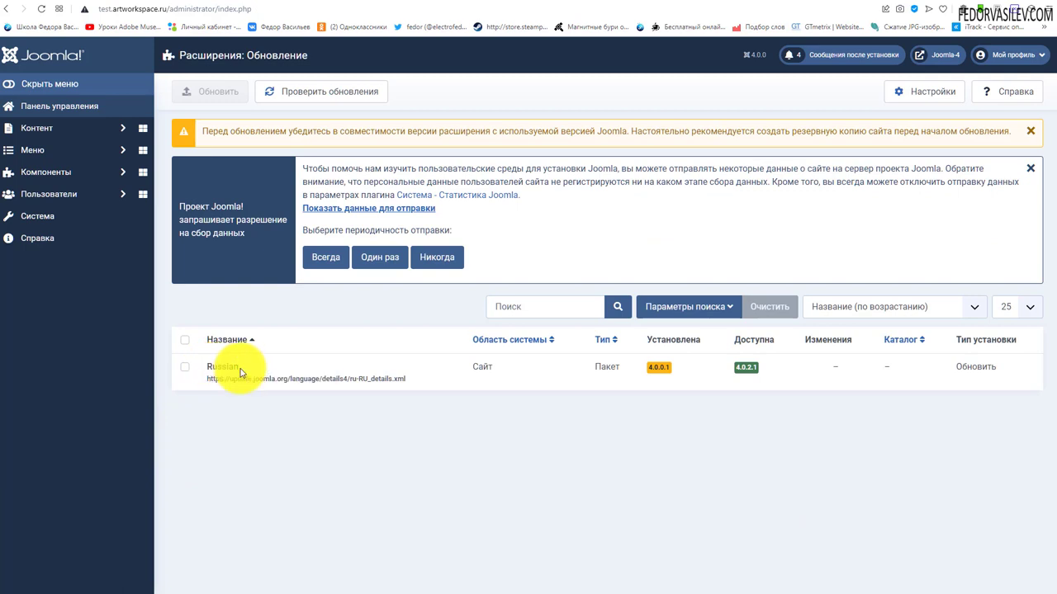
pyautogui.click(231, 369)
pyautogui.click(586, 453)
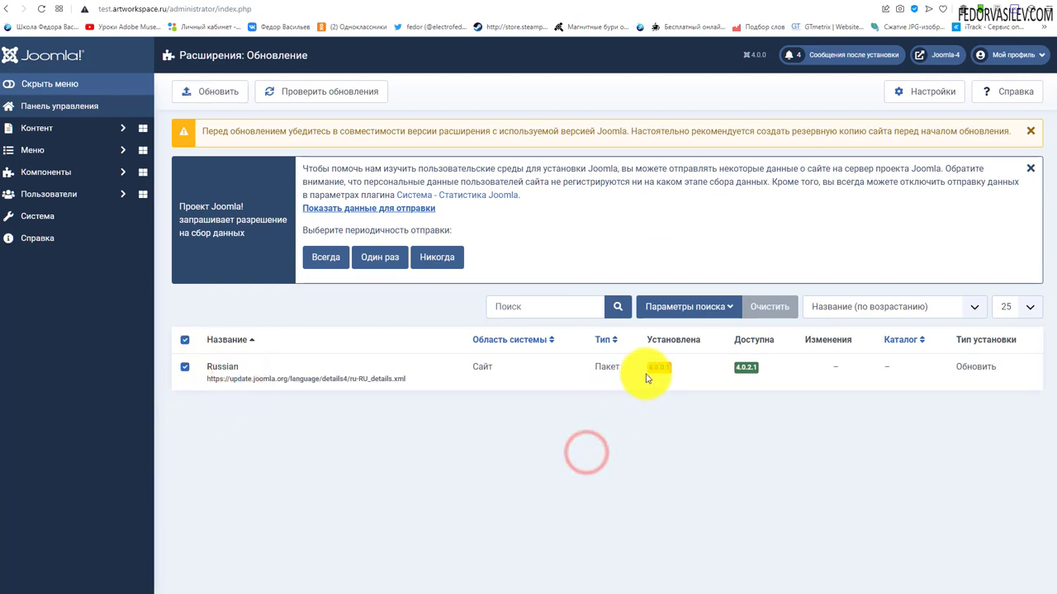
pyautogui.click(651, 372)
pyautogui.click(728, 366)
pyautogui.click(747, 368)
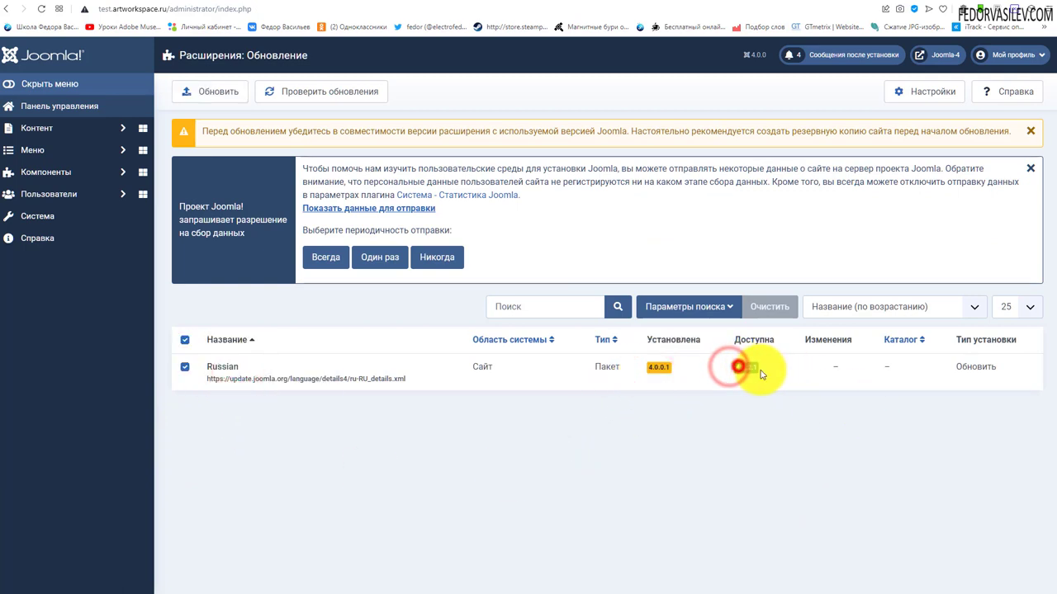
# Return to the control panel and check the installed Joomla version.
pyautogui.click(11, 10)
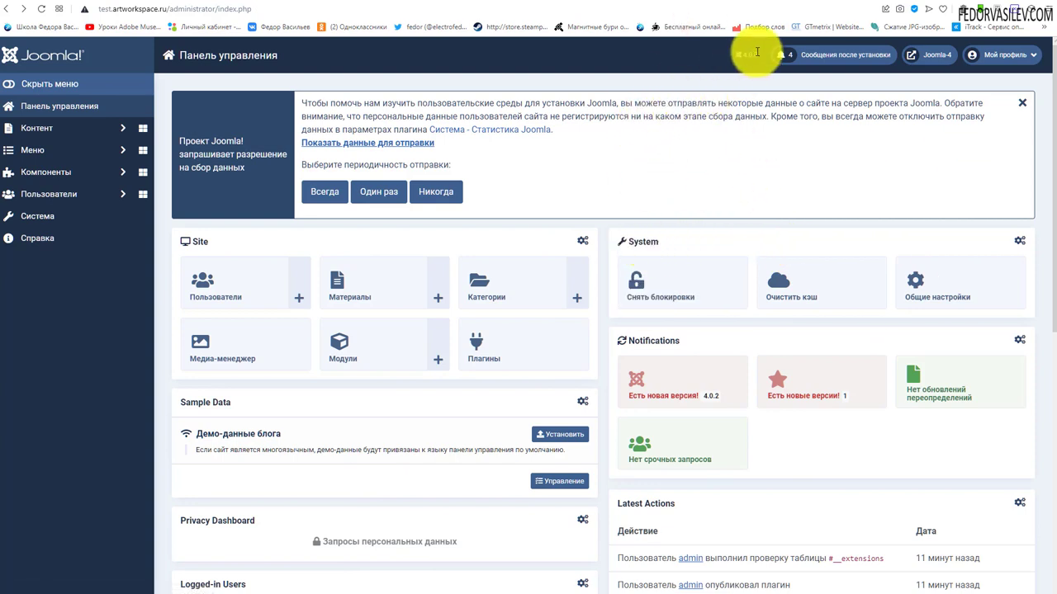
pyautogui.moveTo(758, 57); pyautogui.dragTo(730, 62)
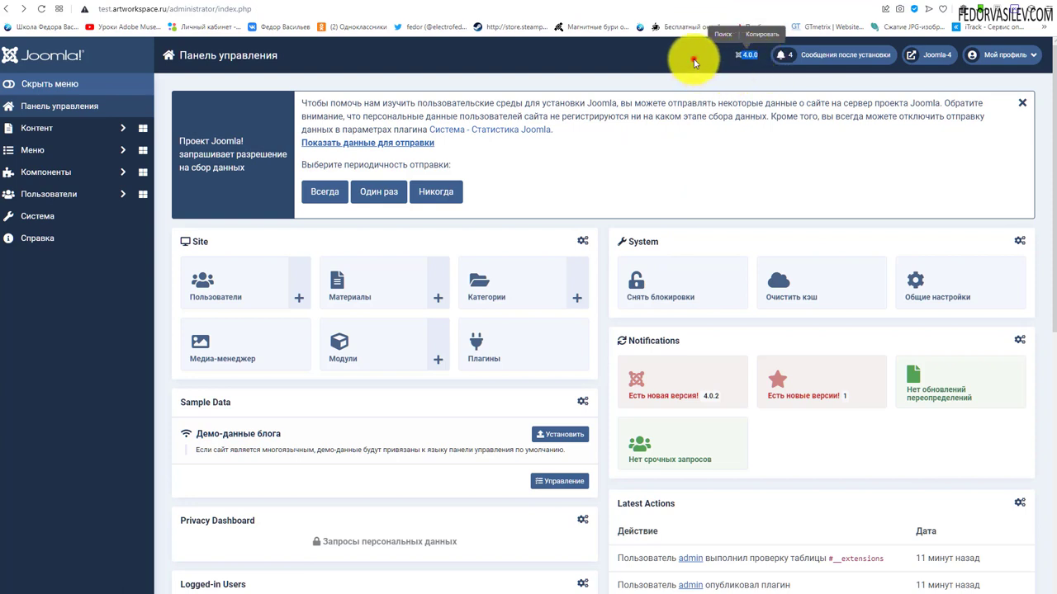
pyautogui.click(693, 56)
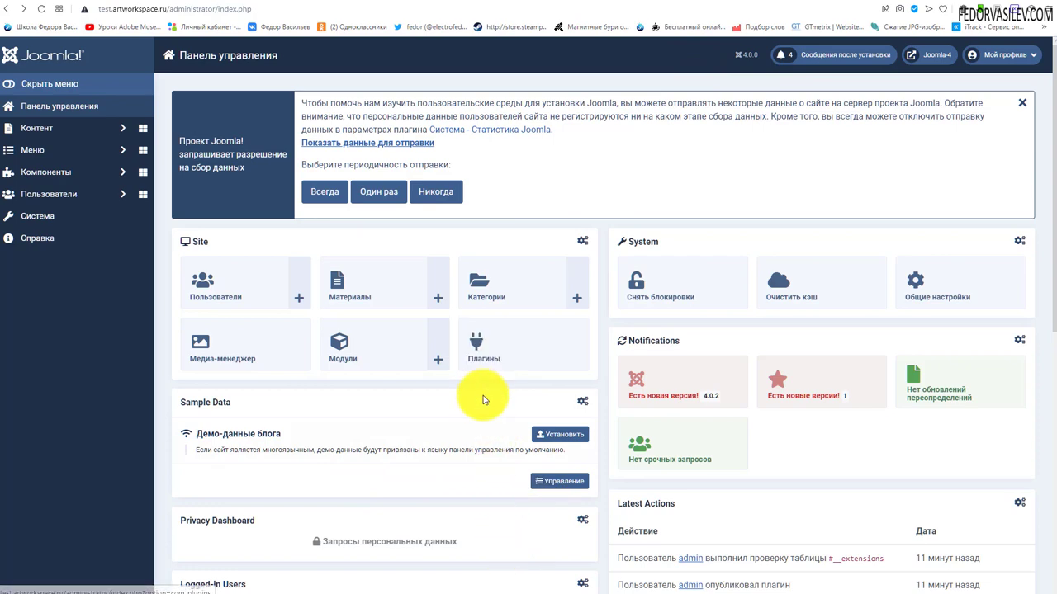
# Open the plugin list and reset its type filter to cover all plugin types, keeping the filter options shown.
pyautogui.click(483, 346)
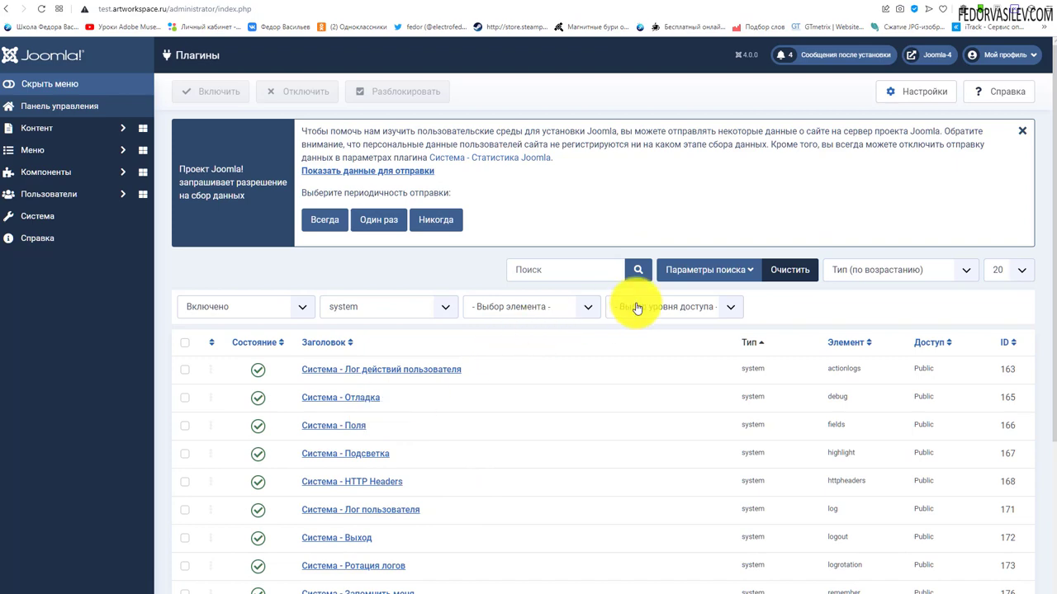
pyautogui.click(396, 308)
pyautogui.click(396, 326)
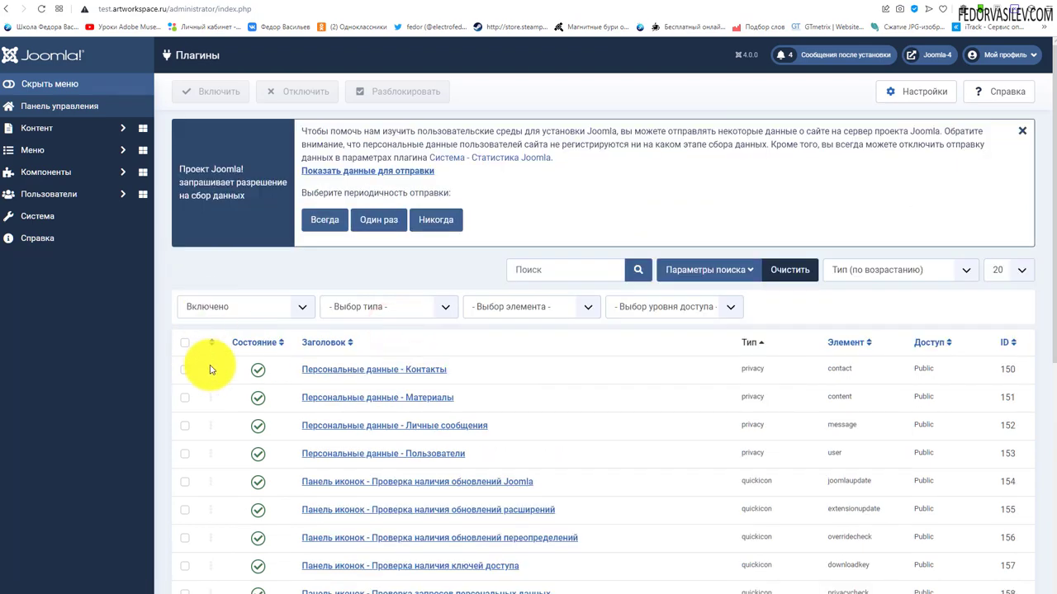
pyautogui.click(673, 271)
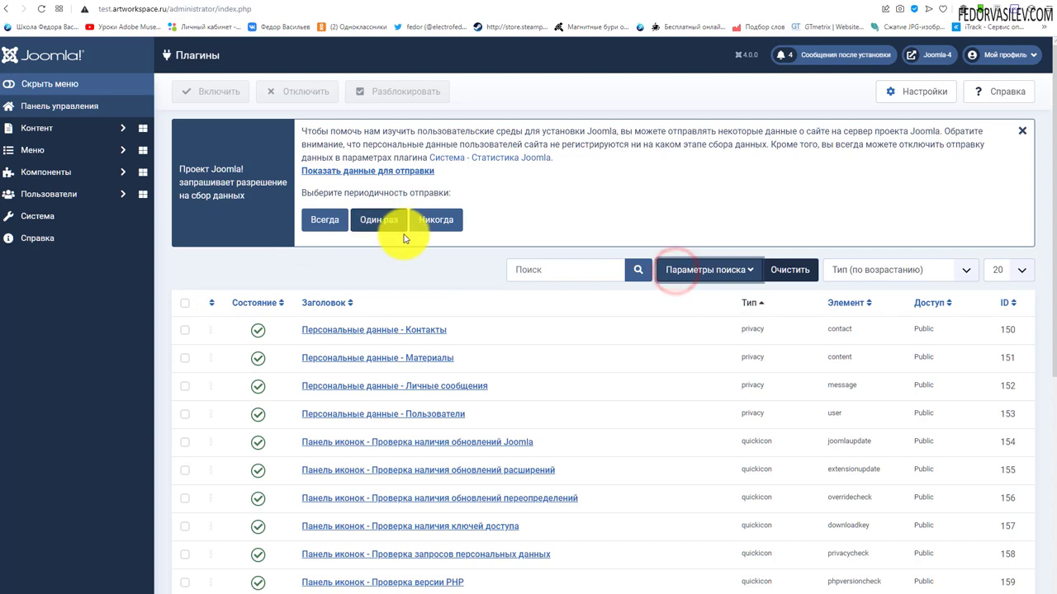
pyautogui.click(682, 272)
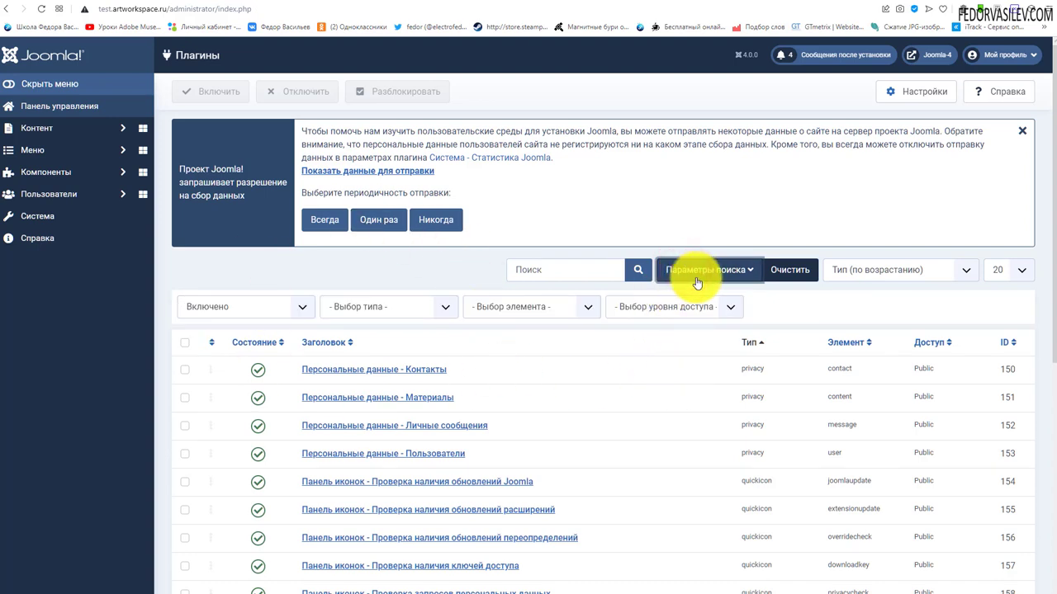
# Examine the state filter's options and look through the enabled plugins of all types.
pyautogui.click(248, 307)
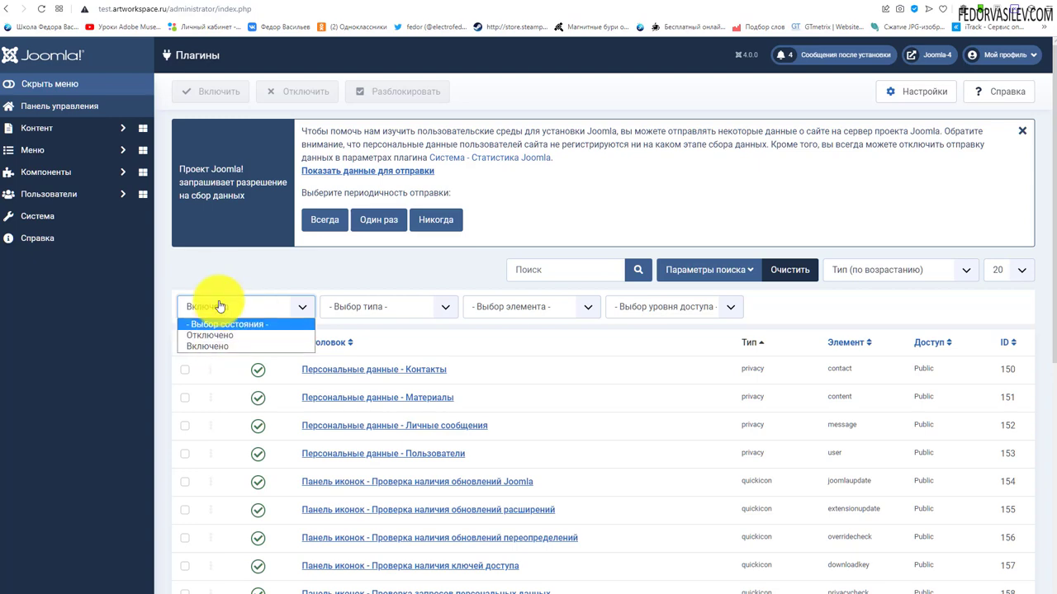
pyautogui.click(224, 267)
pyautogui.scroll(-2, 247, 396)
pyautogui.scroll(1, 260, 301)
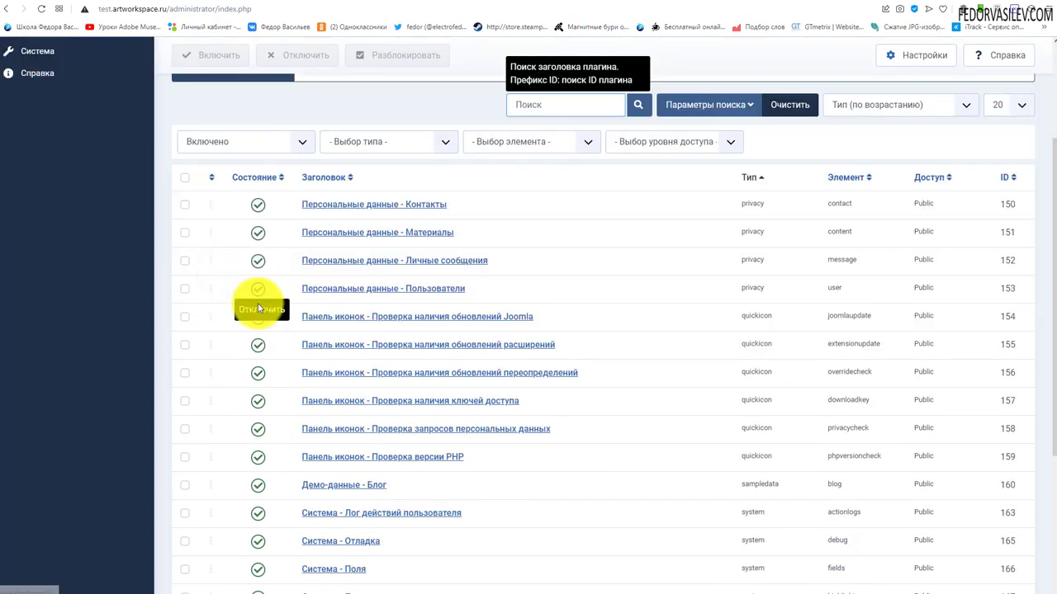
pyautogui.scroll(-4, 273, 408)
pyautogui.scroll(4, 267, 438)
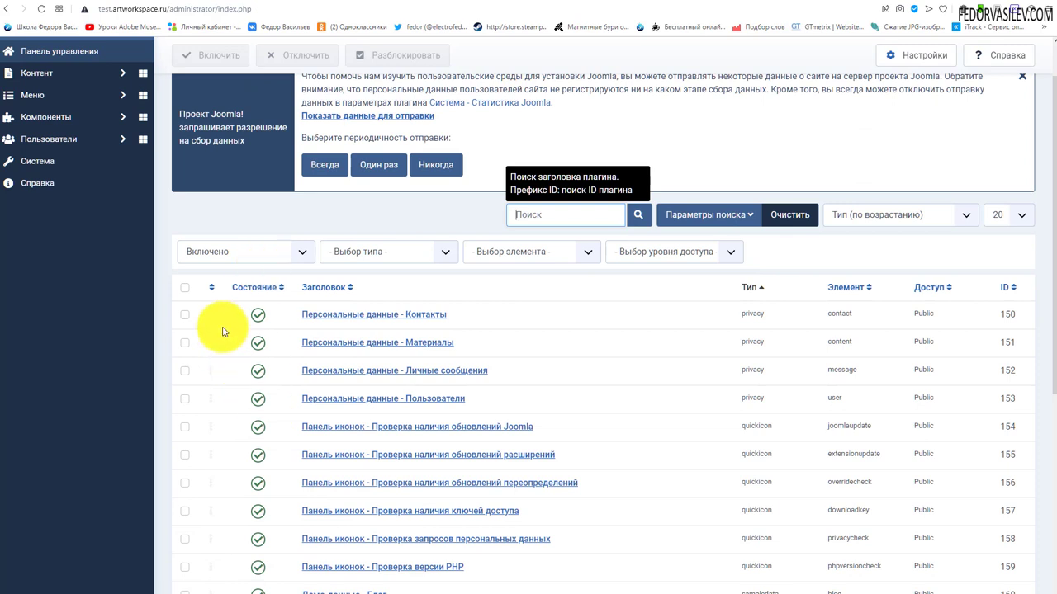
# Filter the plugins by the type system and open the "Система - Уведомление об обновлении Joomla" plugin.
pyautogui.click(400, 258)
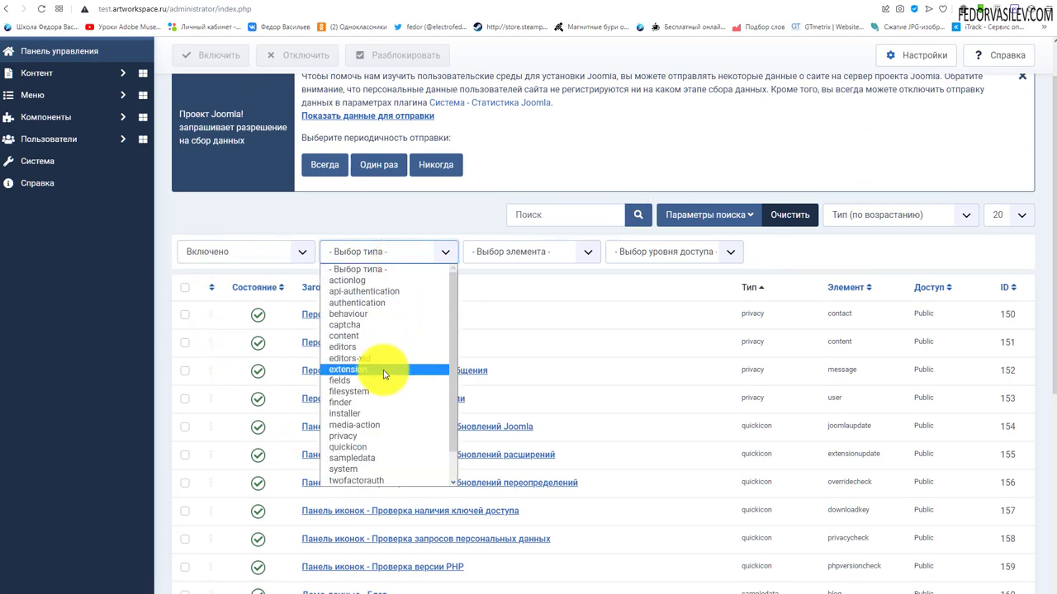
pyautogui.click(357, 470)
pyautogui.scroll(-1, 327, 310)
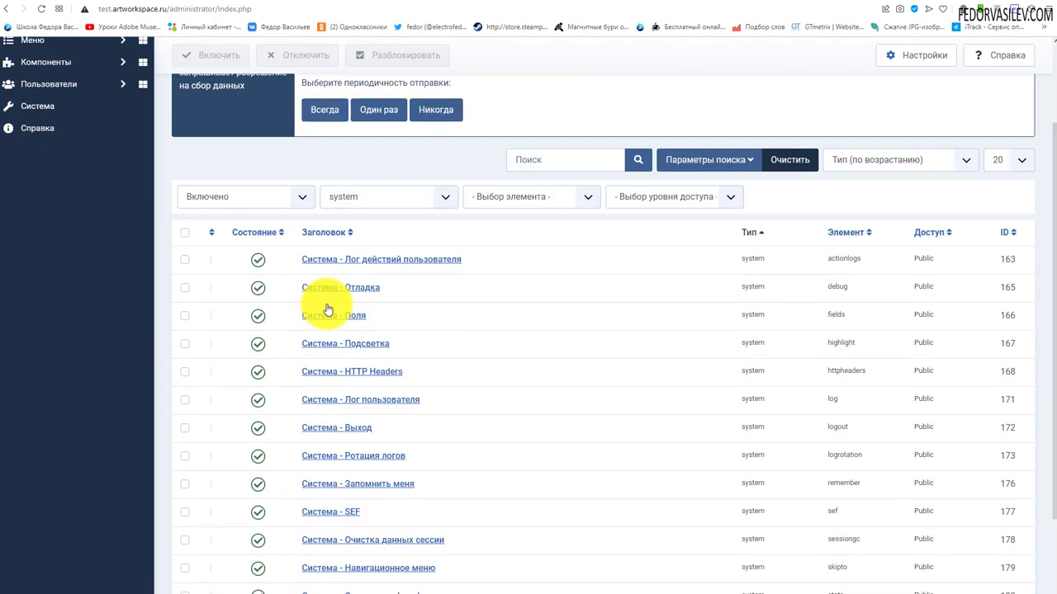
pyautogui.scroll(-1, 328, 310)
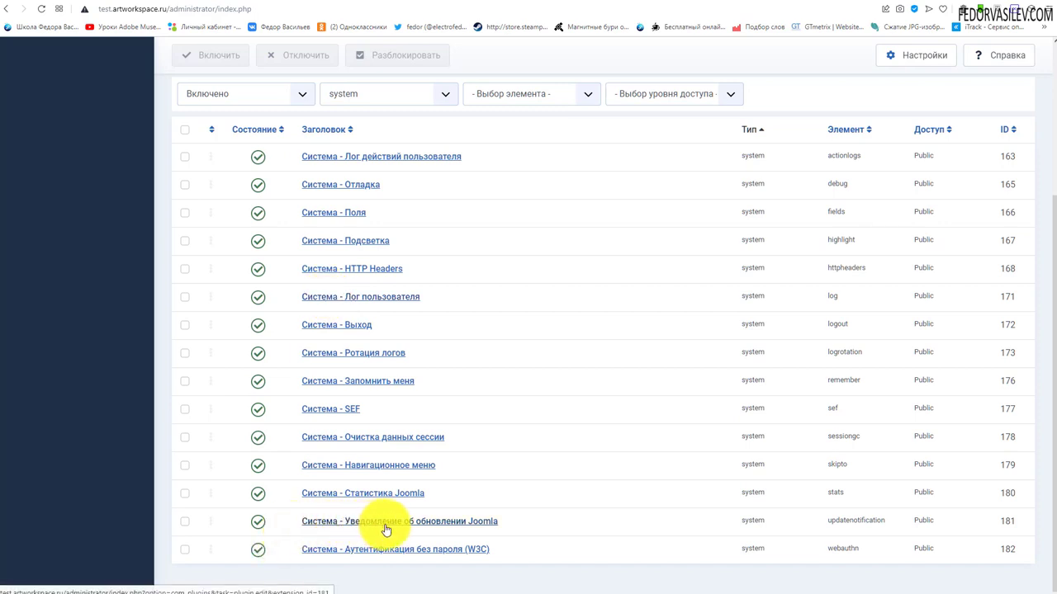
pyautogui.click(473, 524)
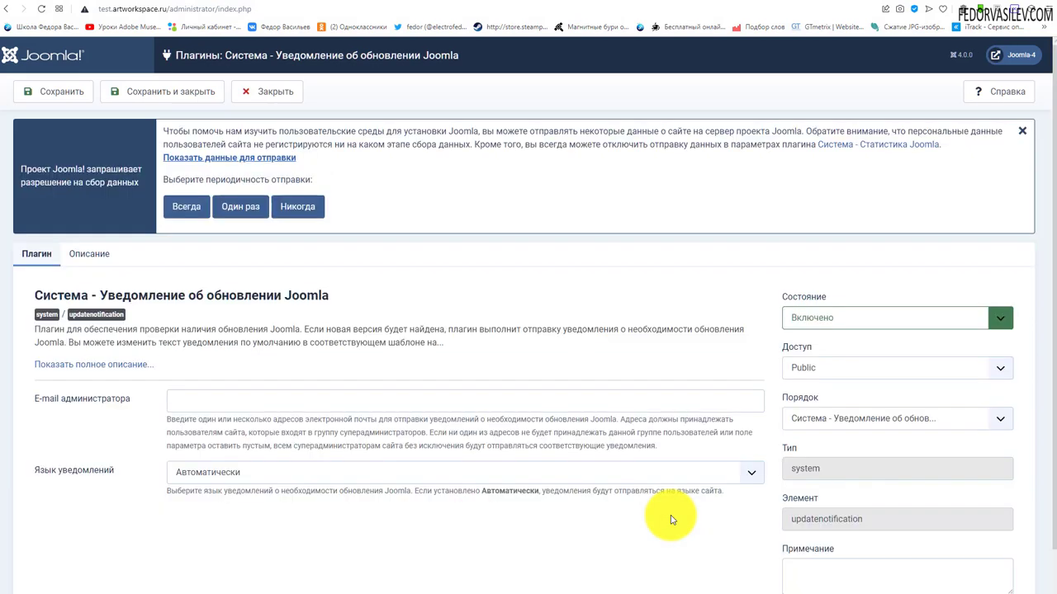
# Examine the update notification plugin's administrator e-mail, notification language and state settings without changing them.
pyautogui.scroll(-1, 235, 525)
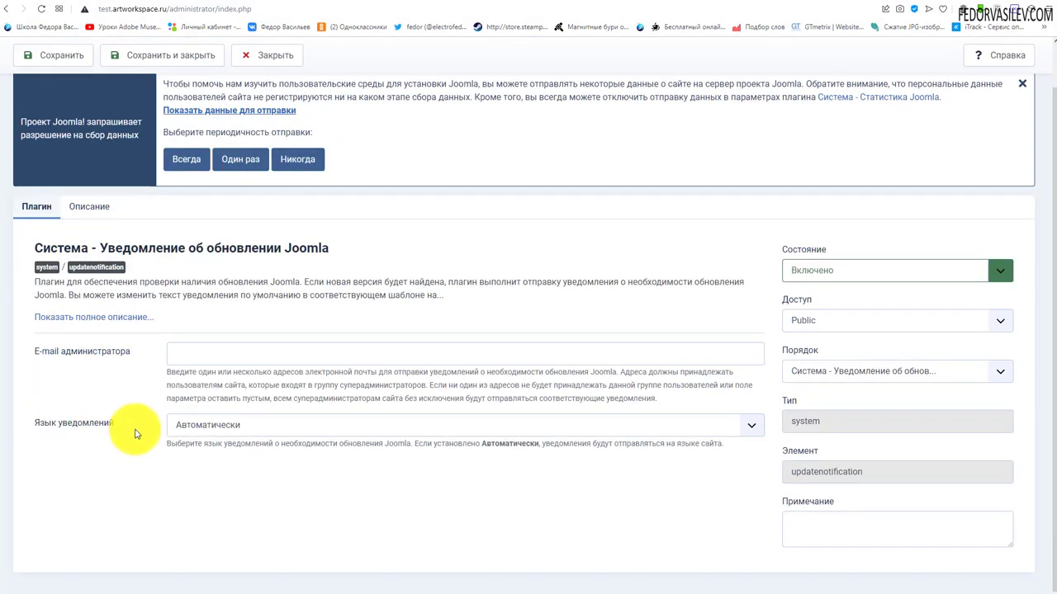
pyautogui.click(187, 425)
pyautogui.click(125, 420)
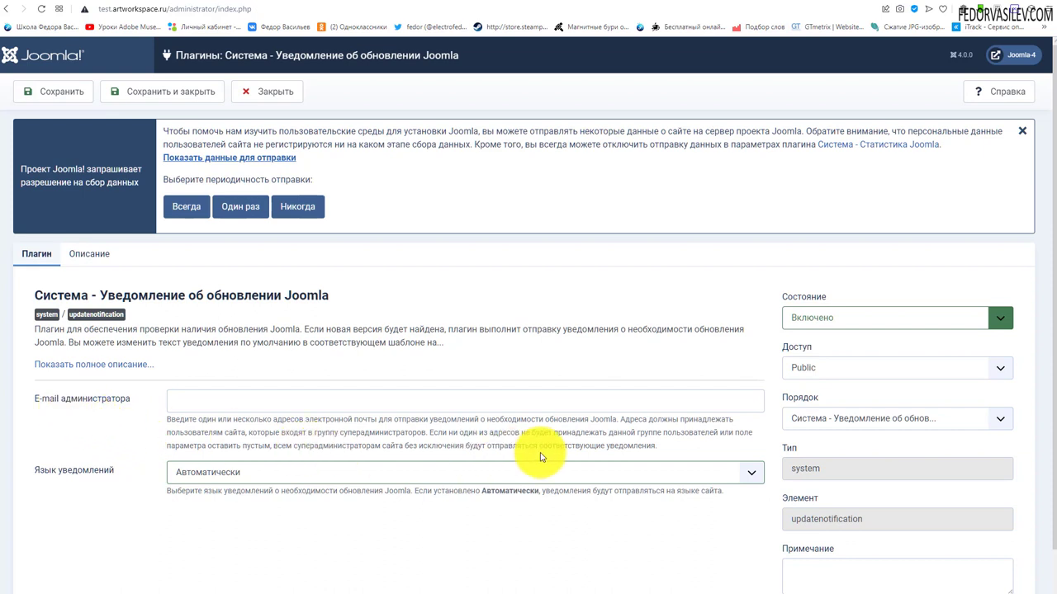
pyautogui.moveTo(661, 450); pyautogui.dragTo(141, 448)
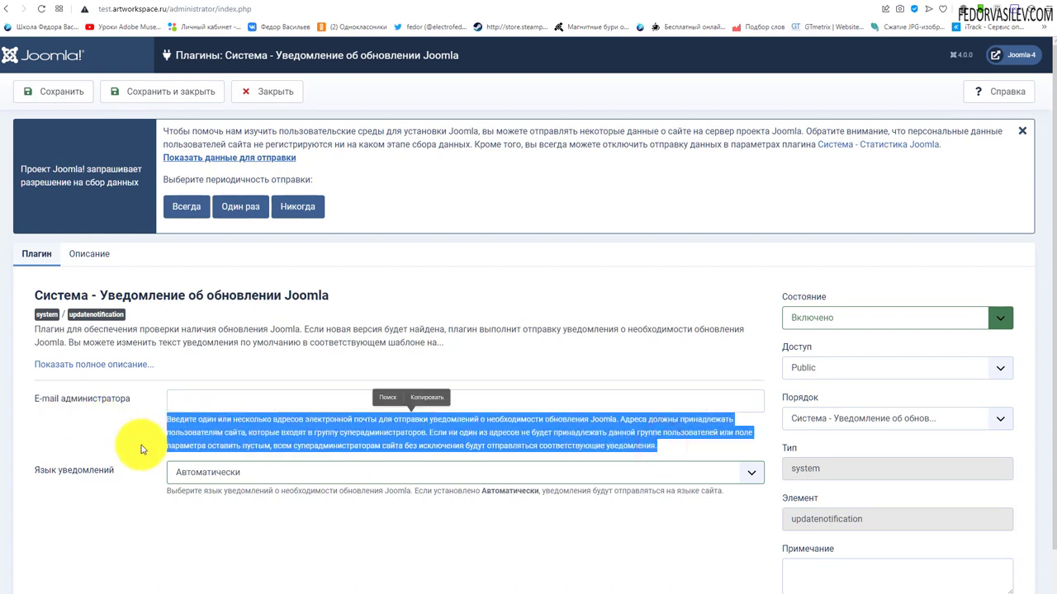
pyautogui.click(141, 447)
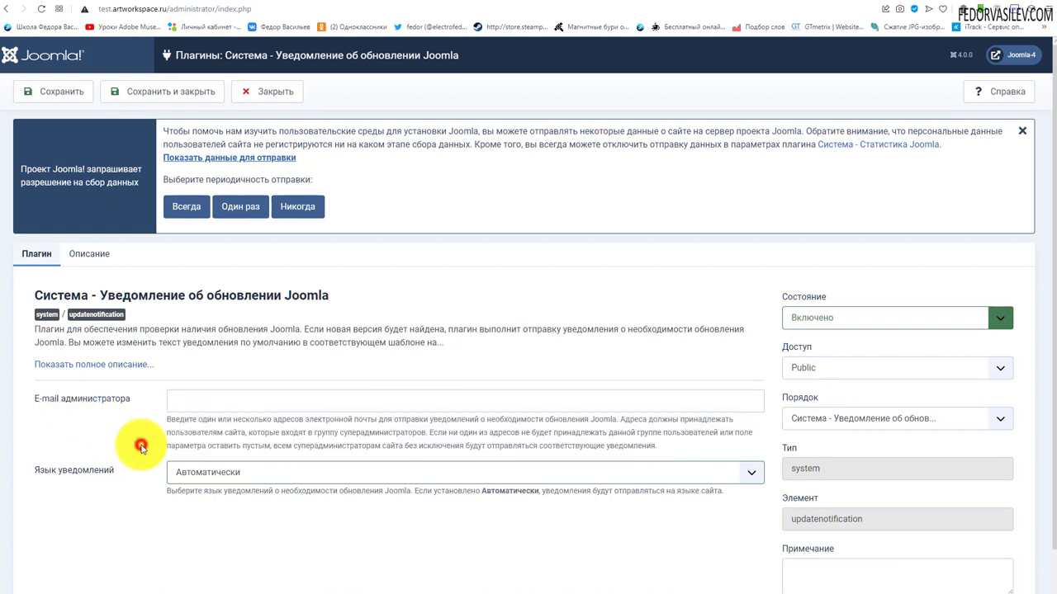
pyautogui.click(193, 404)
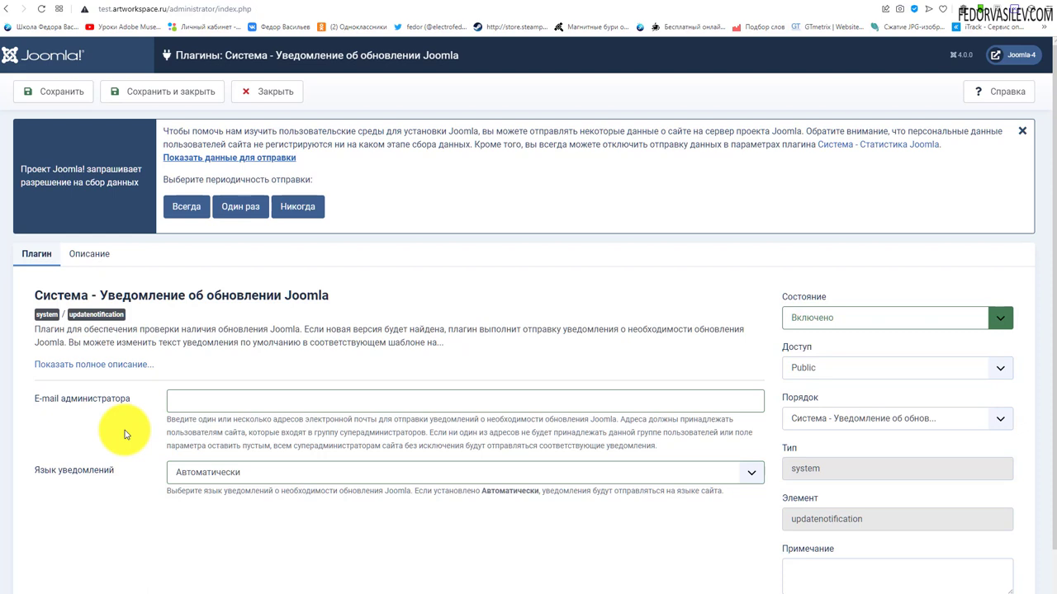
pyautogui.click(814, 322)
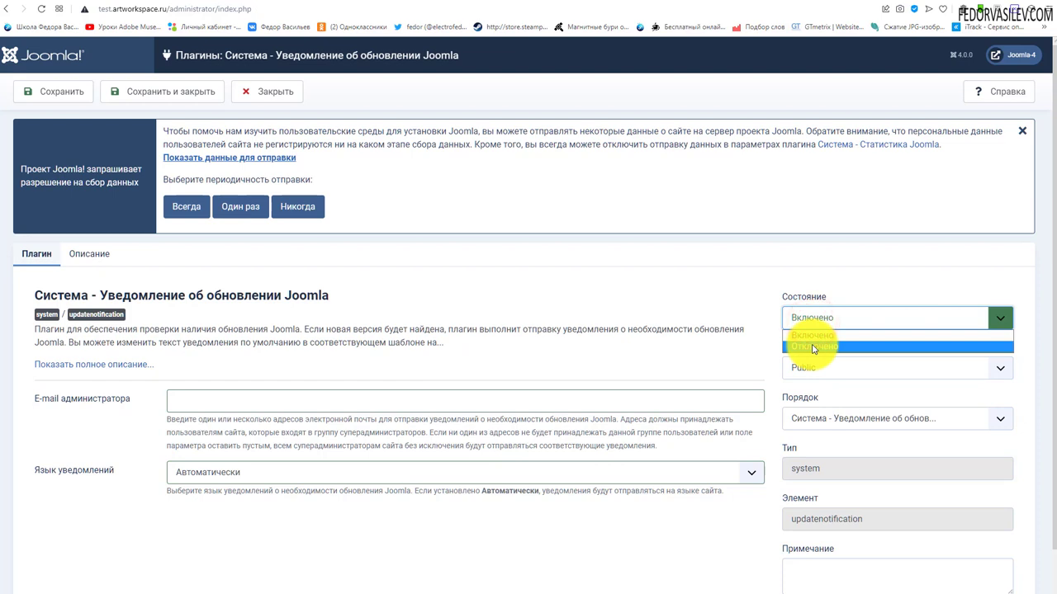
pyautogui.click(627, 296)
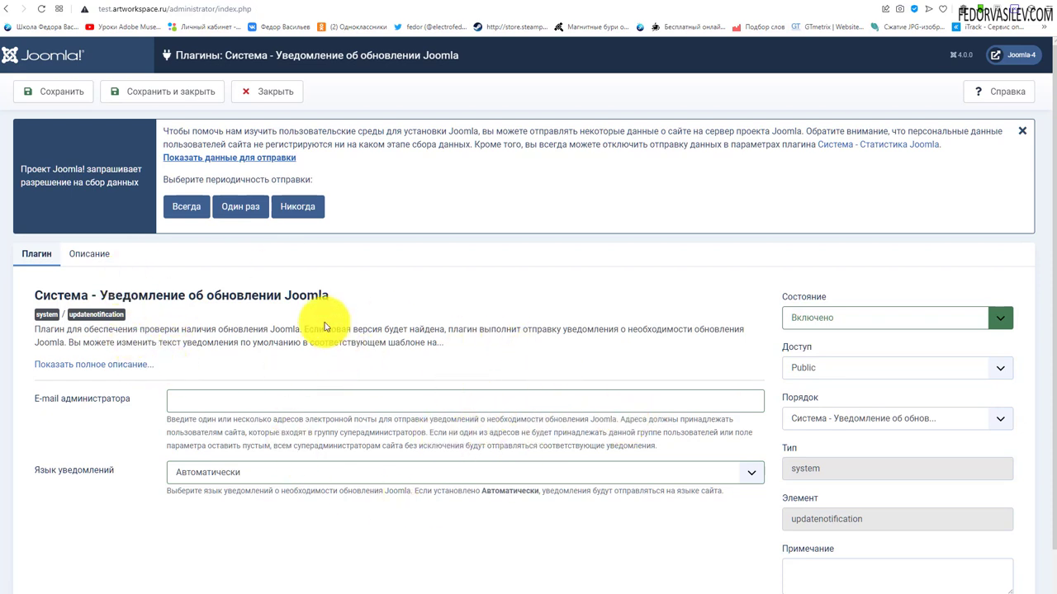
# Close the plugin's settings without saving and disable "Система - Уведомление об обновлении Joomla" directly in the plugin list.
pyautogui.scroll(-1, 324, 328)
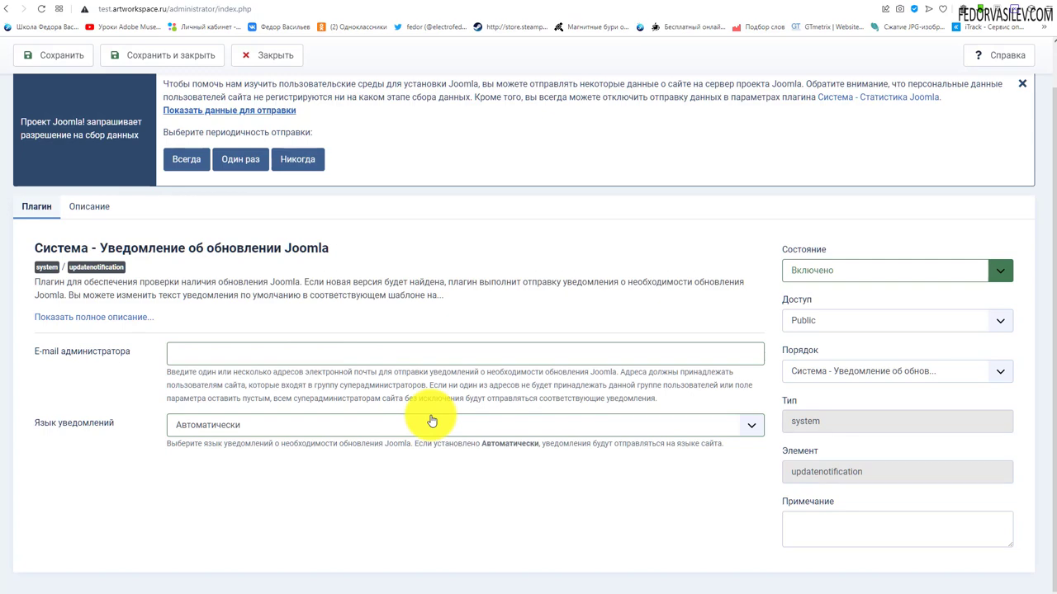
pyautogui.scroll(1, 432, 421)
pyautogui.click(266, 91)
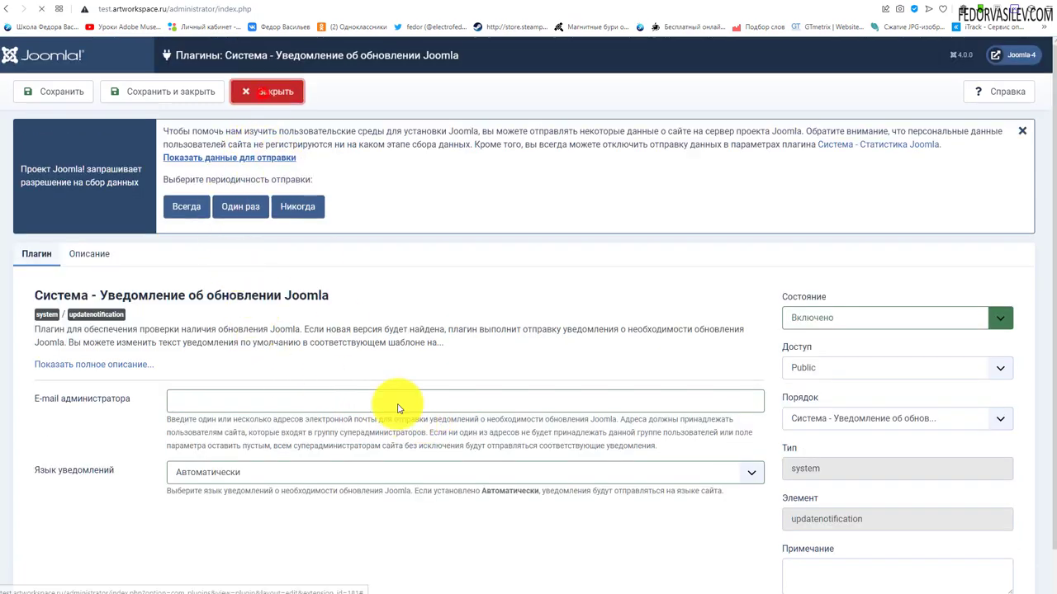
pyautogui.scroll(-3, 415, 405)
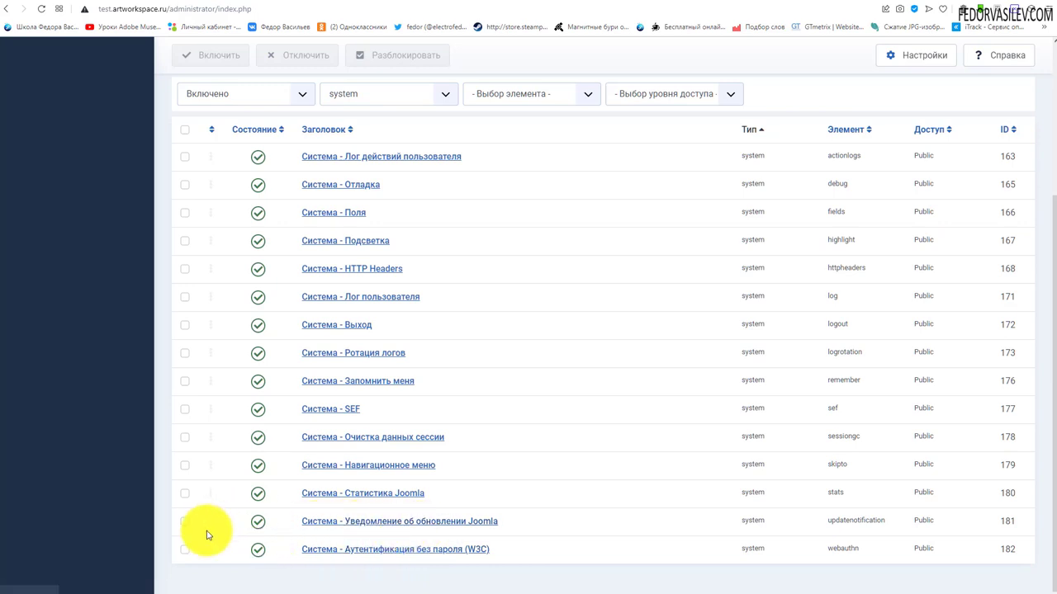
pyautogui.click(257, 521)
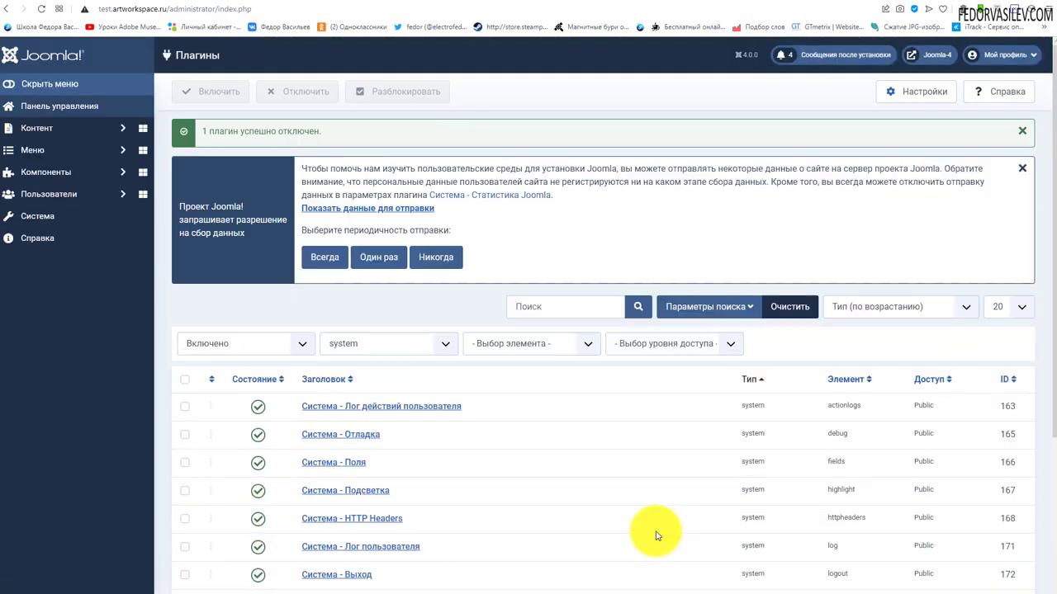
pyautogui.moveTo(322, 129); pyautogui.dragTo(269, 132)
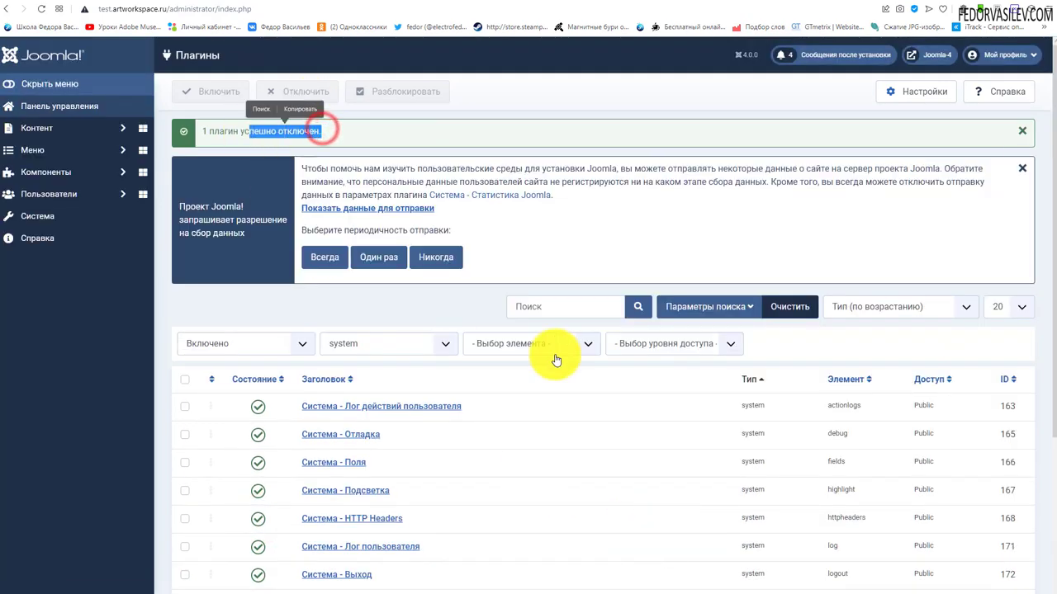
pyautogui.scroll(-3, 570, 343)
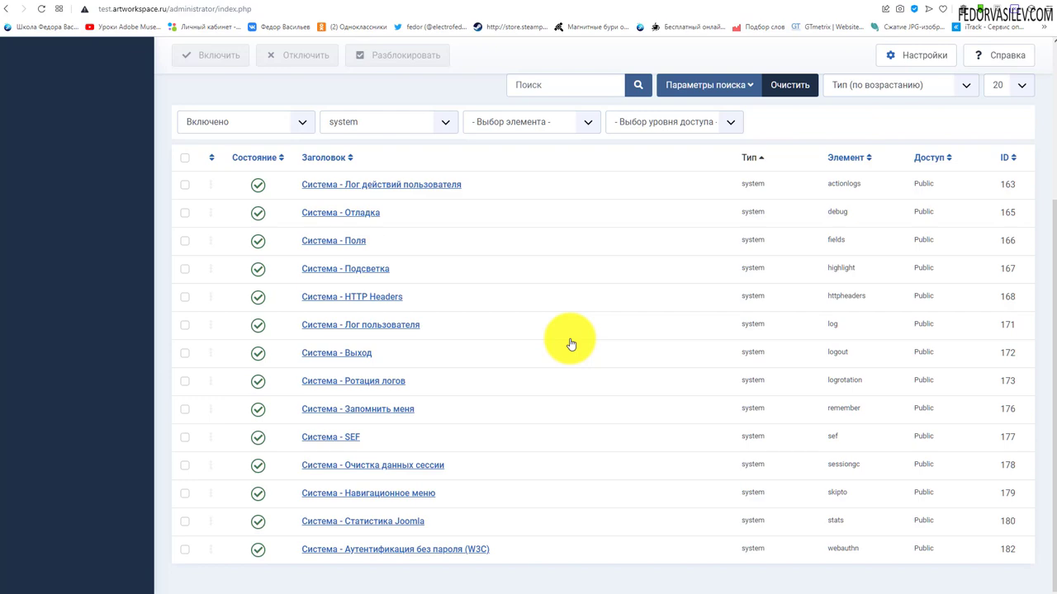
# Clear the system type filter from the plugin list and hide the filter options.
pyautogui.scroll(3, 571, 344)
pyautogui.click(389, 347)
pyautogui.click(384, 361)
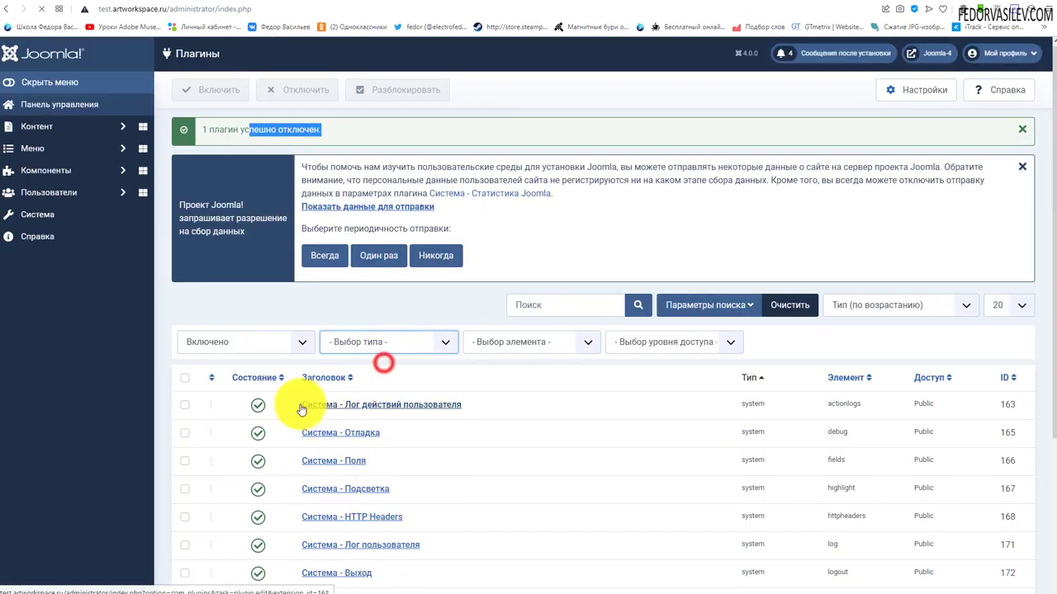
pyautogui.click(688, 270)
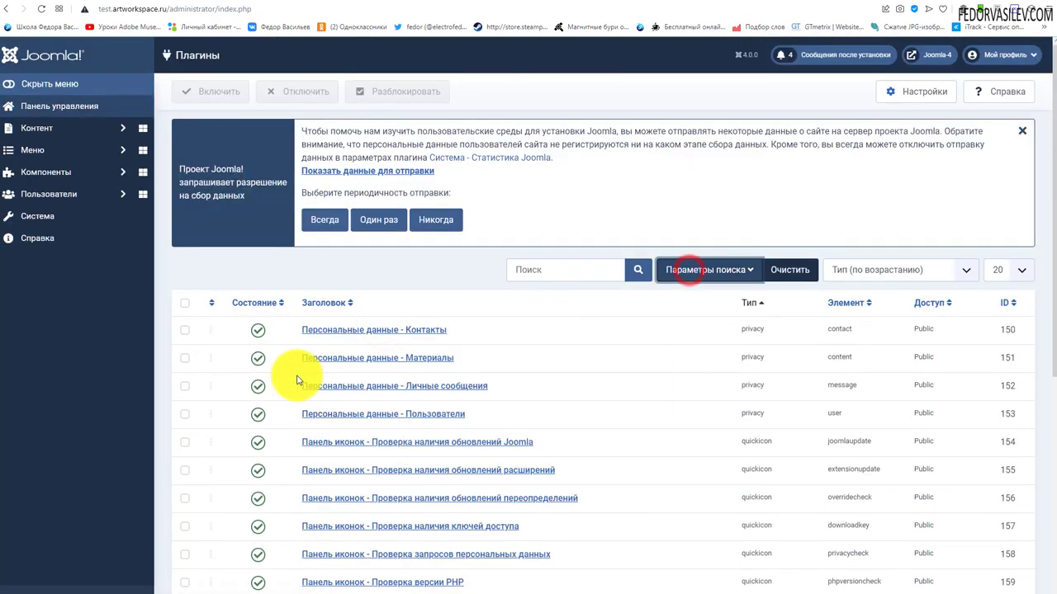
# Look through the unfiltered plugin list, its page navigation and the choices for items per page.
pyautogui.scroll(-5, 299, 381)
pyautogui.scroll(5, 292, 366)
pyautogui.scroll(-5, 226, 354)
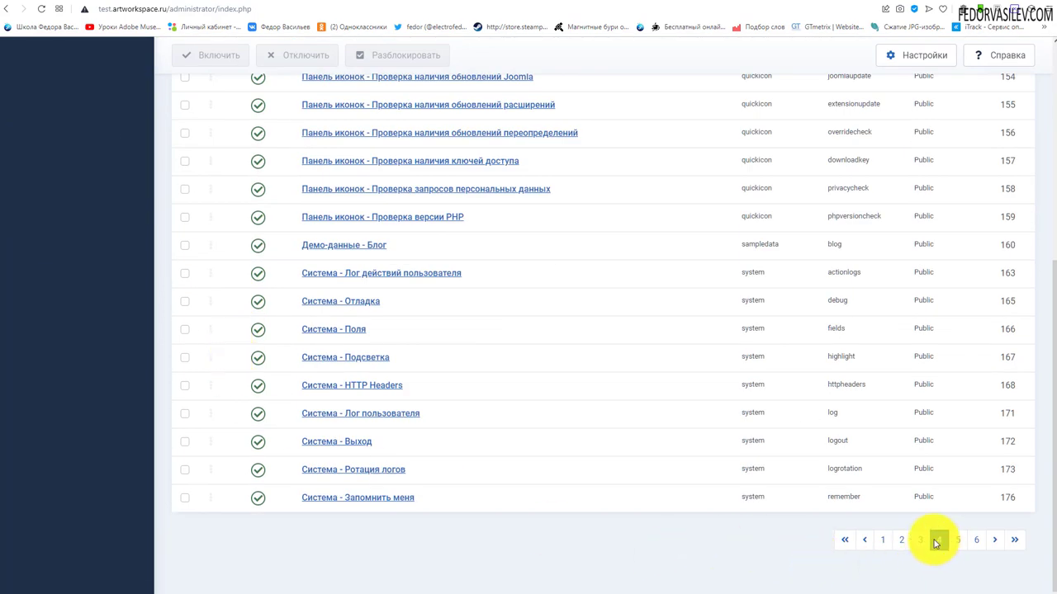
pyautogui.scroll(5, 936, 542)
pyautogui.click(1022, 273)
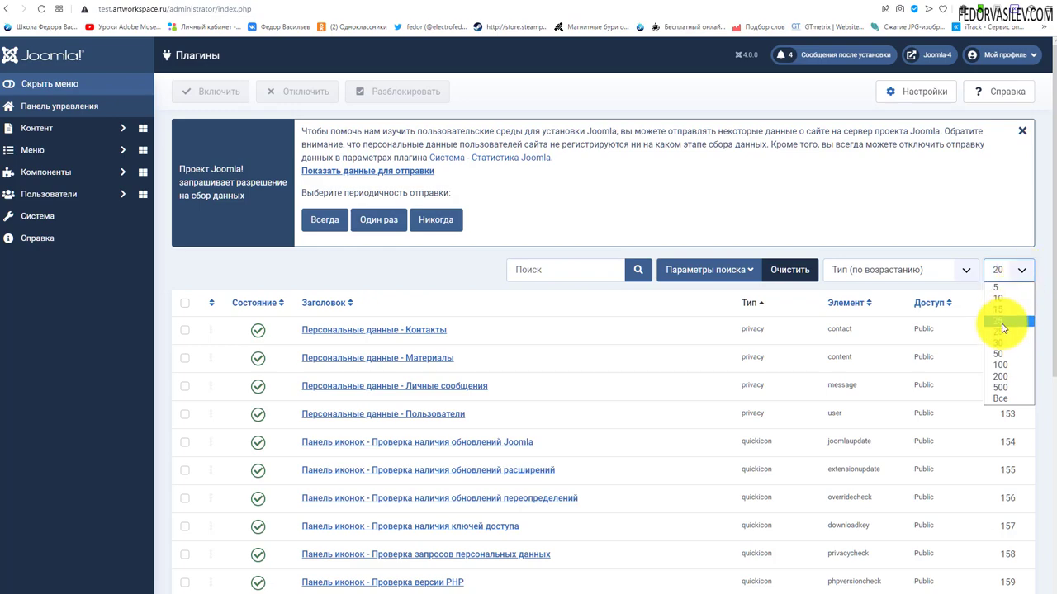
pyautogui.click(400, 270)
pyautogui.scroll(-5, 366, 330)
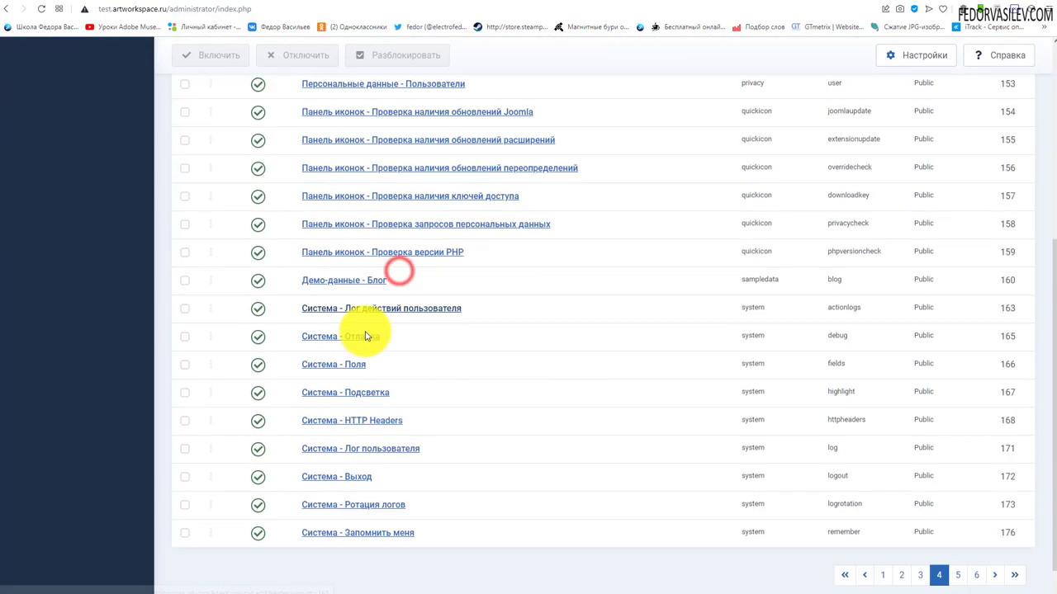
# Examine page 4 of the plugin list, its page navigation and the available items-per-page values without changing the number shown.
pyautogui.scroll(5, 356, 394)
pyautogui.scroll(-5, 357, 393)
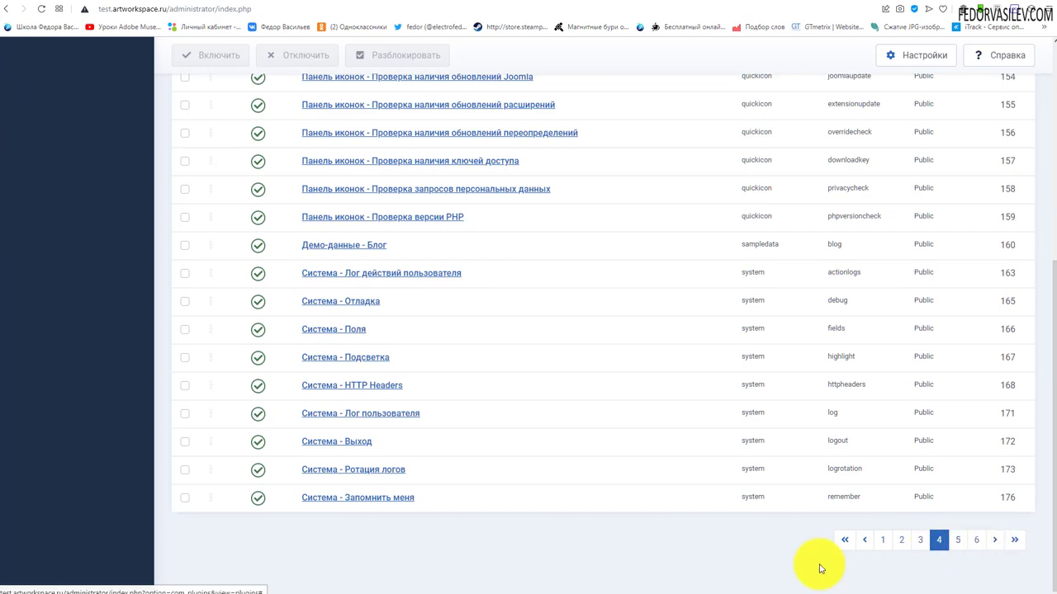
pyautogui.scroll(5, 826, 561)
pyautogui.click(1019, 269)
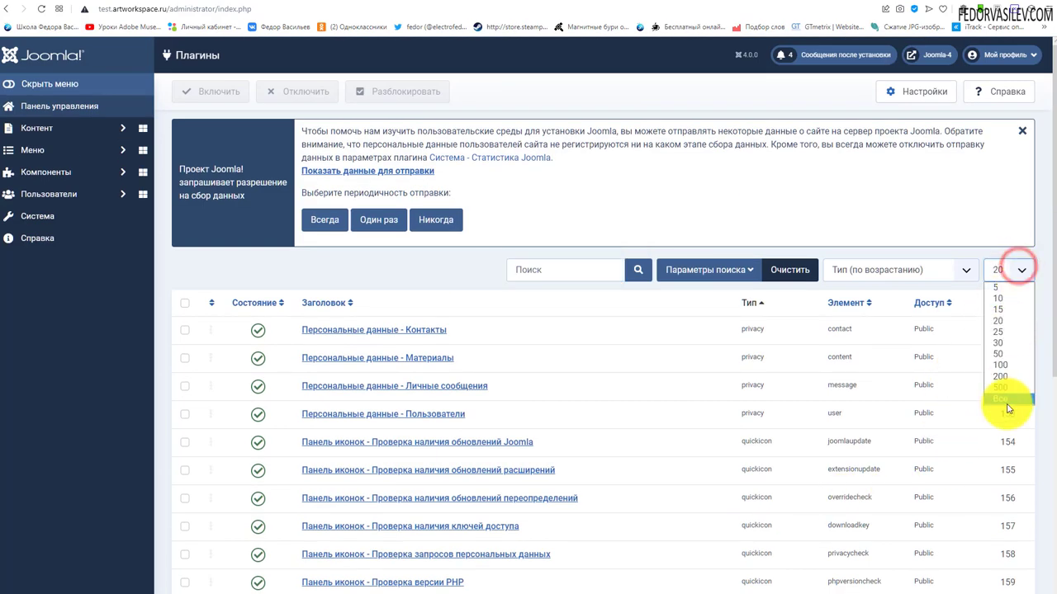
pyautogui.click(379, 279)
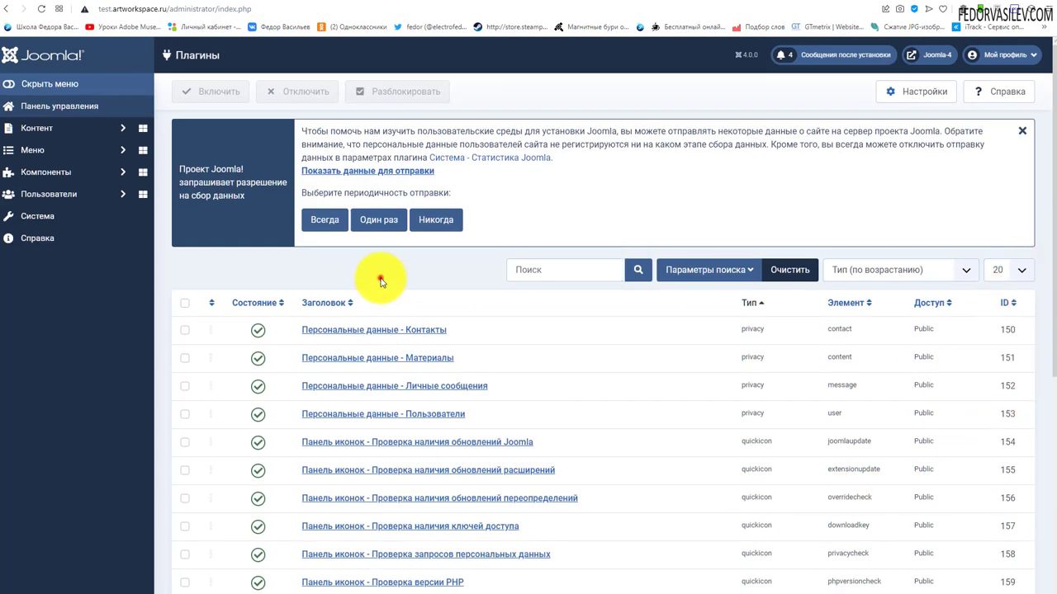
pyautogui.scroll(-5, 382, 277)
pyautogui.scroll(1, 297, 293)
pyautogui.scroll(4, 418, 521)
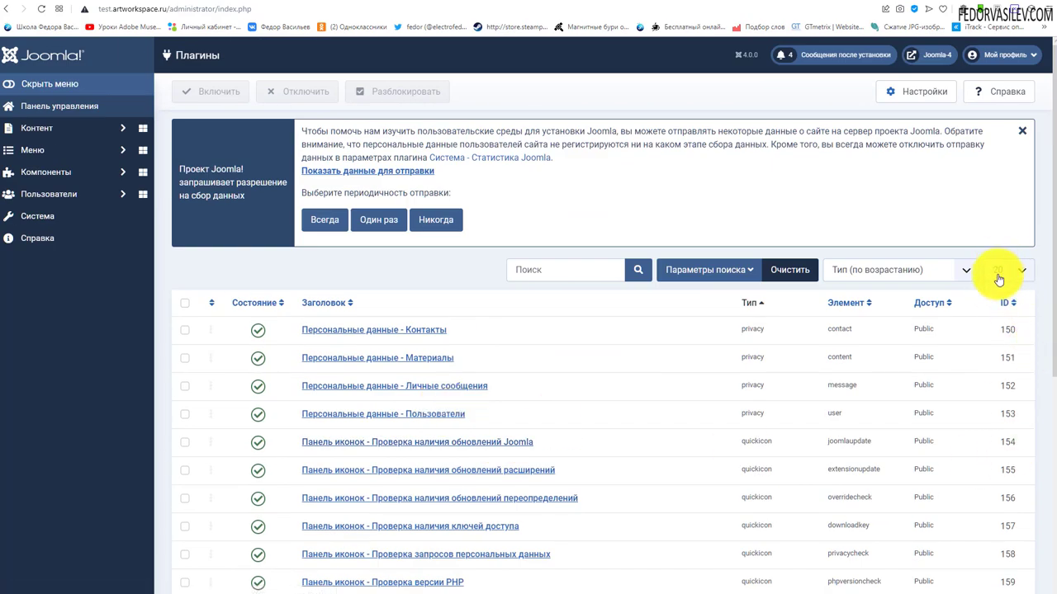
pyautogui.scroll(-3, 355, 364)
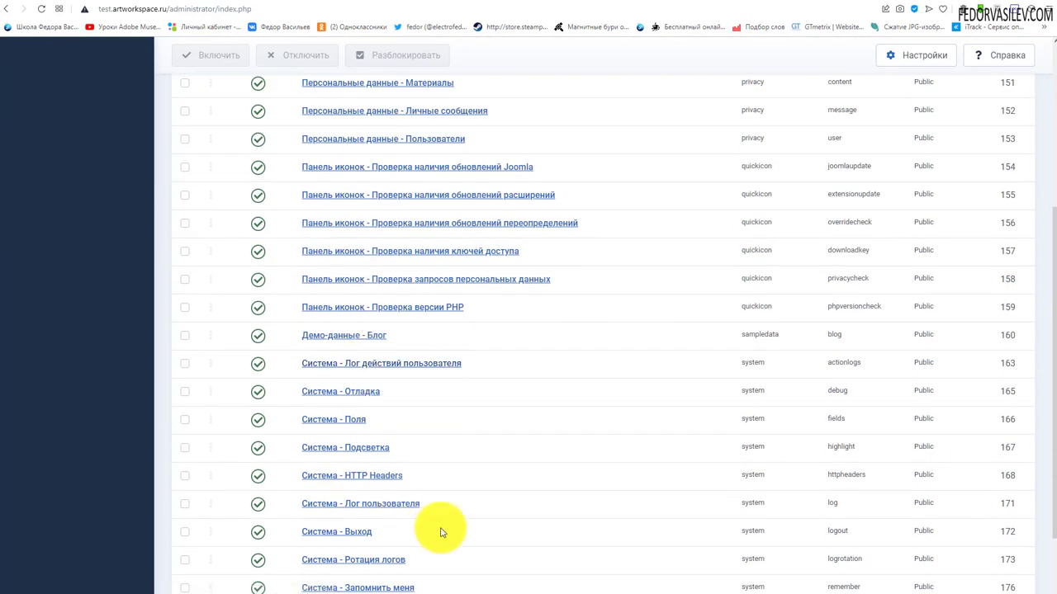
pyautogui.scroll(-2, 471, 505)
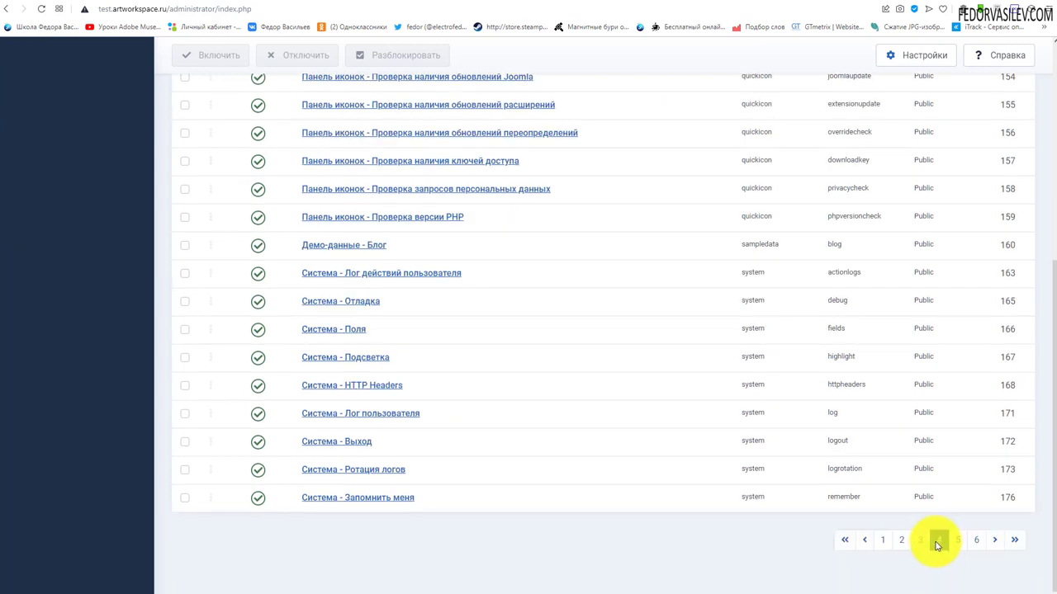
pyautogui.scroll(4, 477, 590)
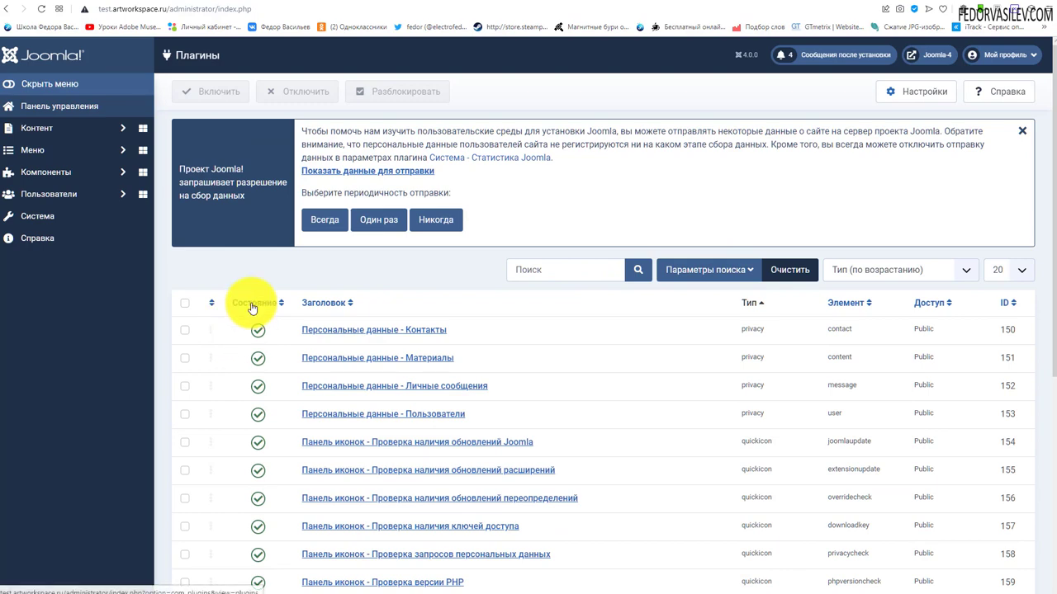
pyautogui.scroll(-5, 260, 338)
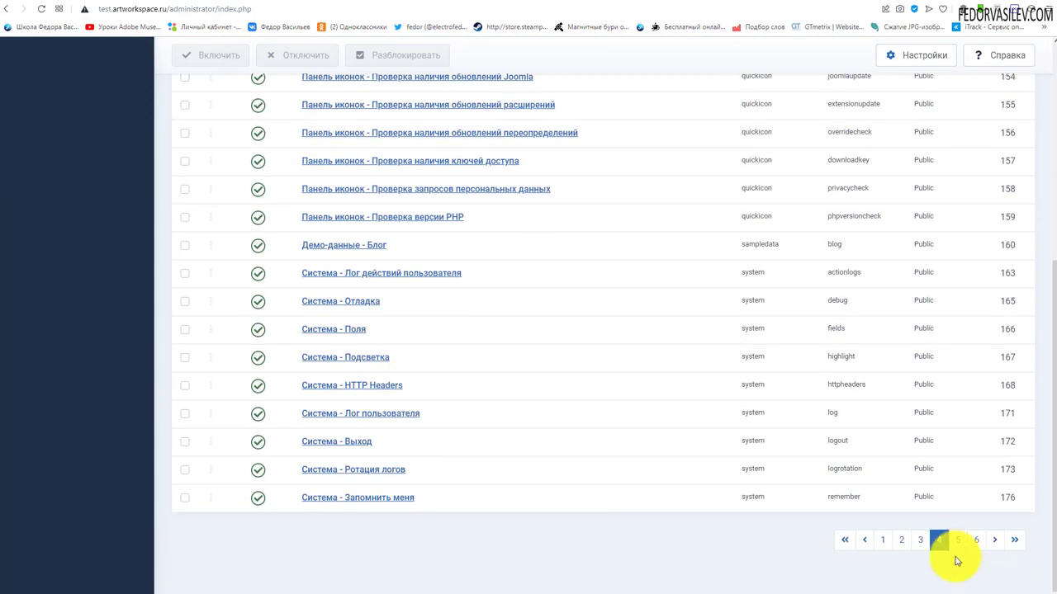
# Disable the plugins "Панель иконок - Проверка наличия обновлений Joomla" and "Панель иконок - Проверка наличия обновлений расширений" together.
pyautogui.scroll(3, 521, 543)
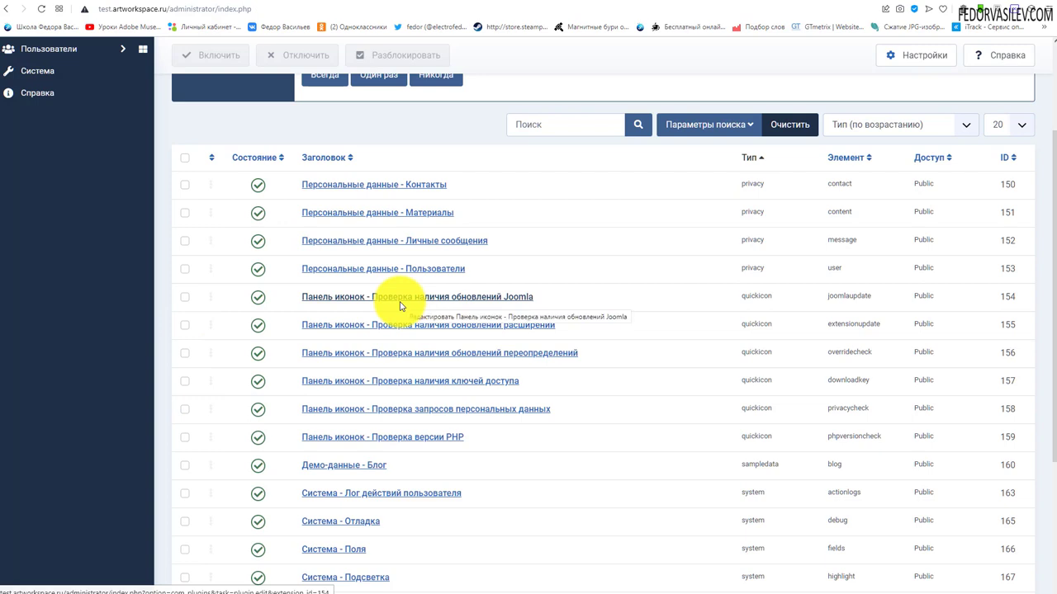
pyautogui.click(186, 325)
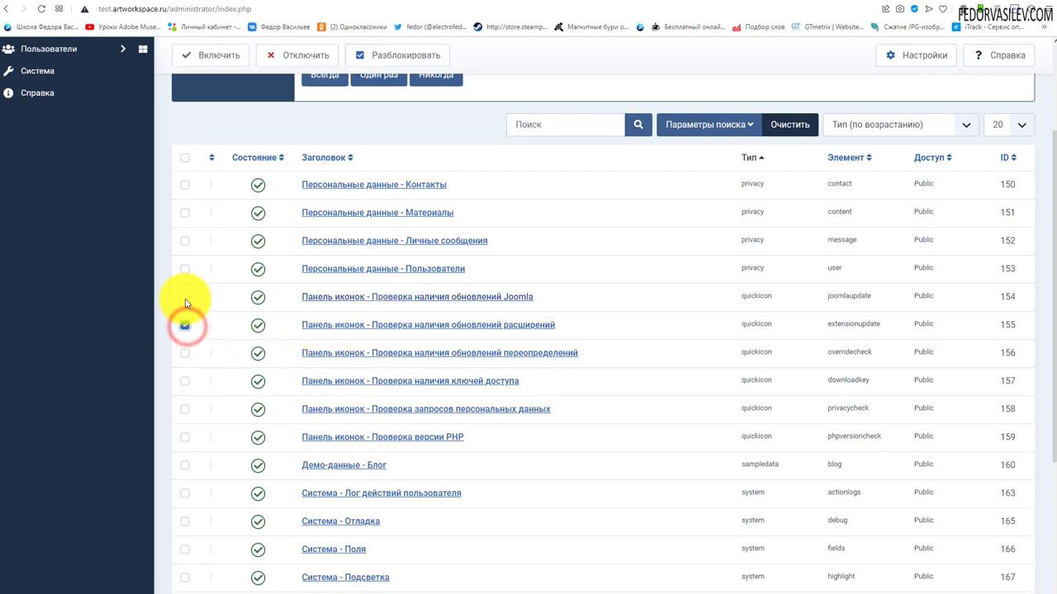
pyautogui.click(185, 298)
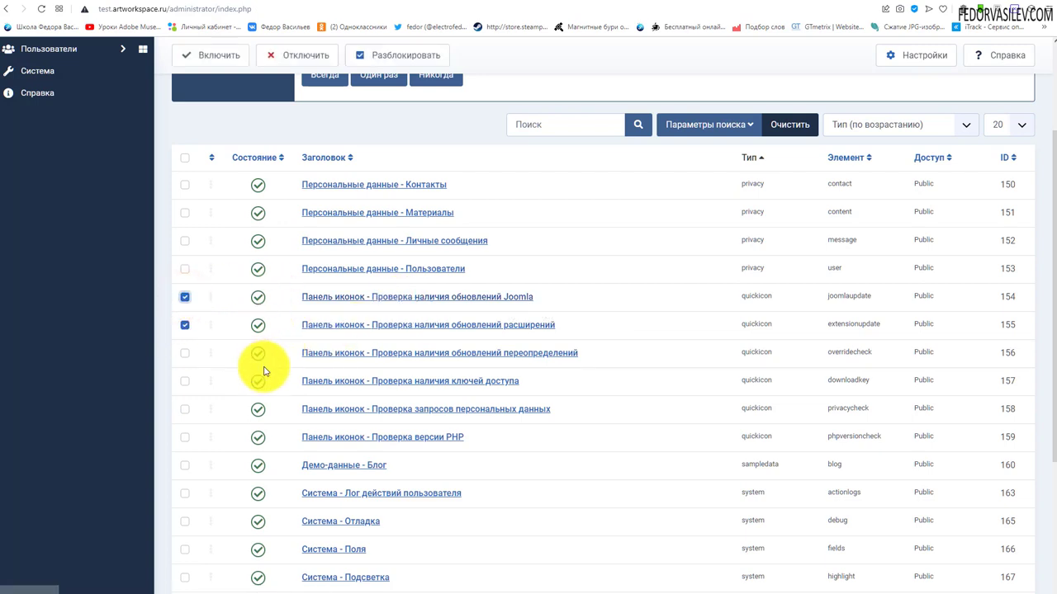
pyautogui.click(302, 60)
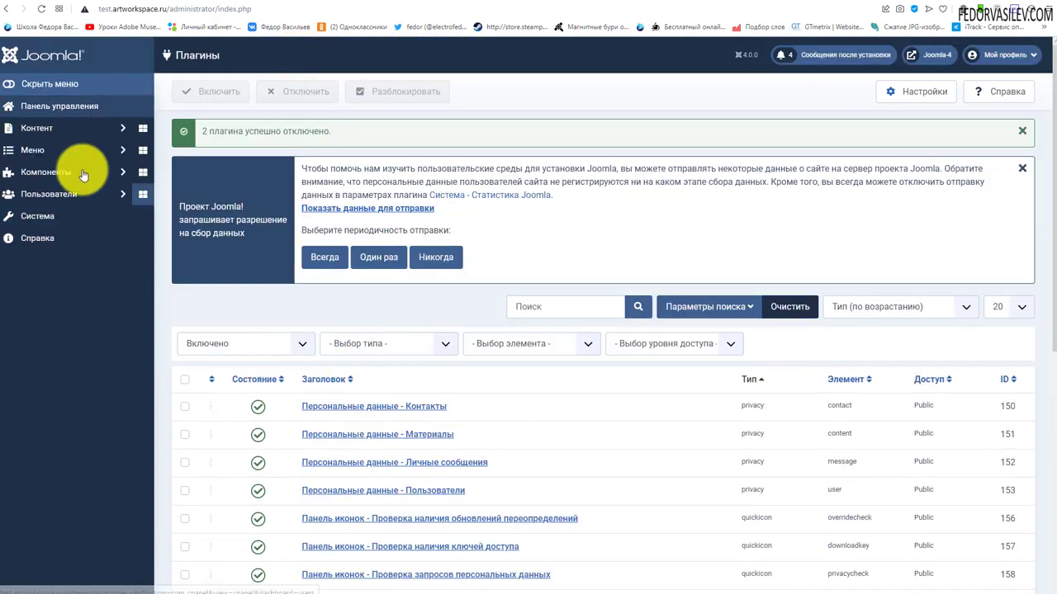
# Return to the admin dashboard and check which update notices its Notifications block shows.
pyautogui.click(39, 110)
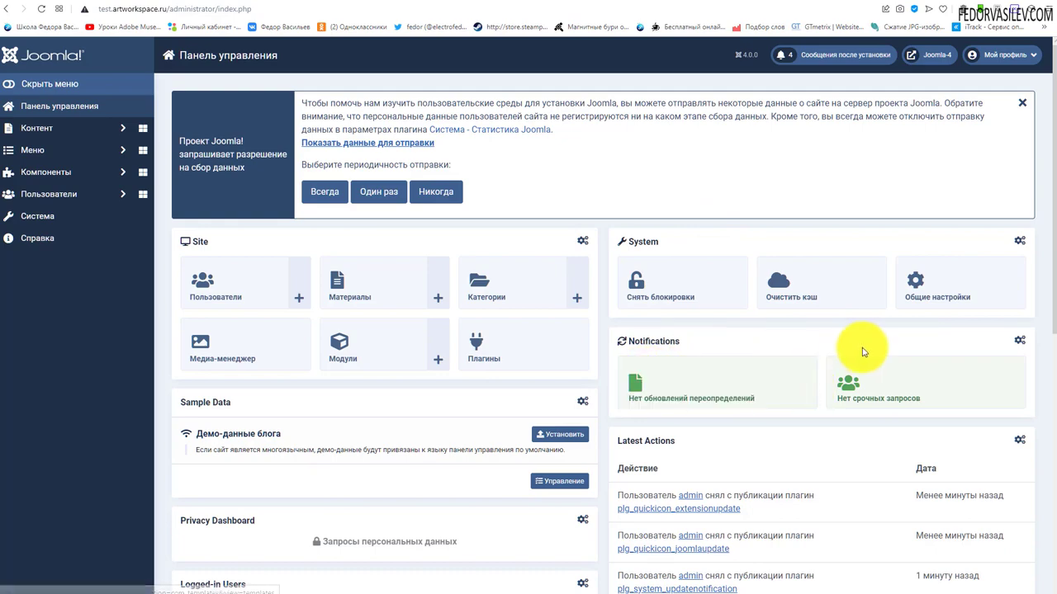
pyautogui.scroll(-6, 860, 350)
pyautogui.scroll(6, 846, 346)
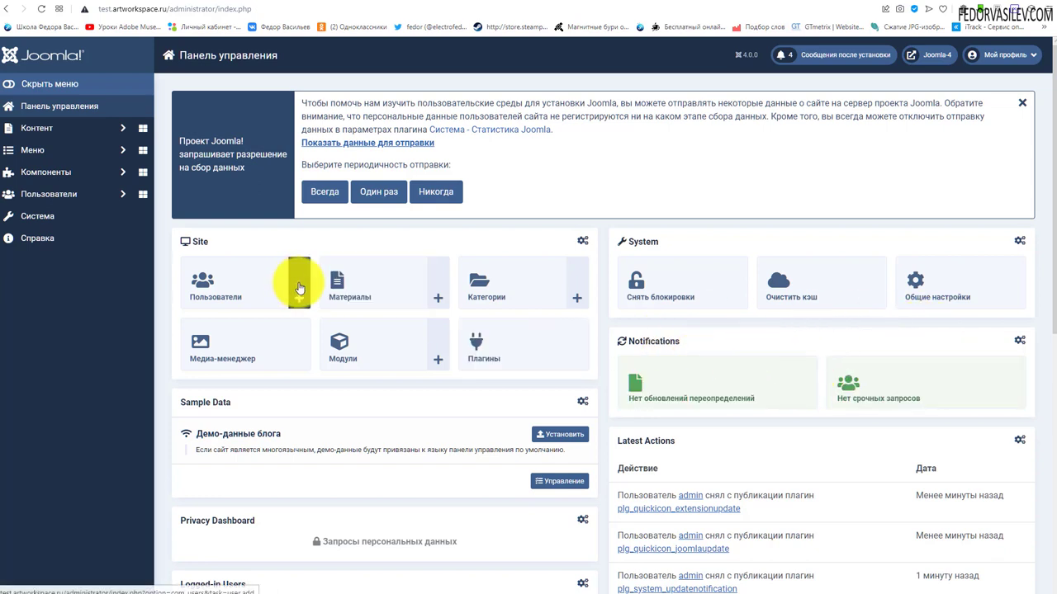
# Open the plugin list from the dashboard, filter it by the state "Отключено" and go to its first page.
pyautogui.click(485, 341)
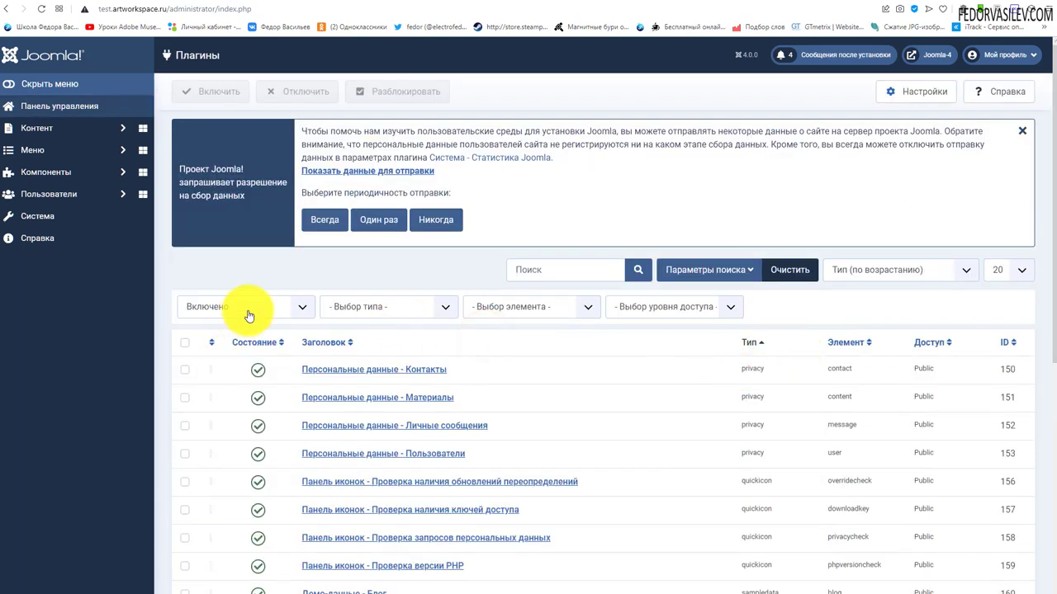
pyautogui.click(248, 312)
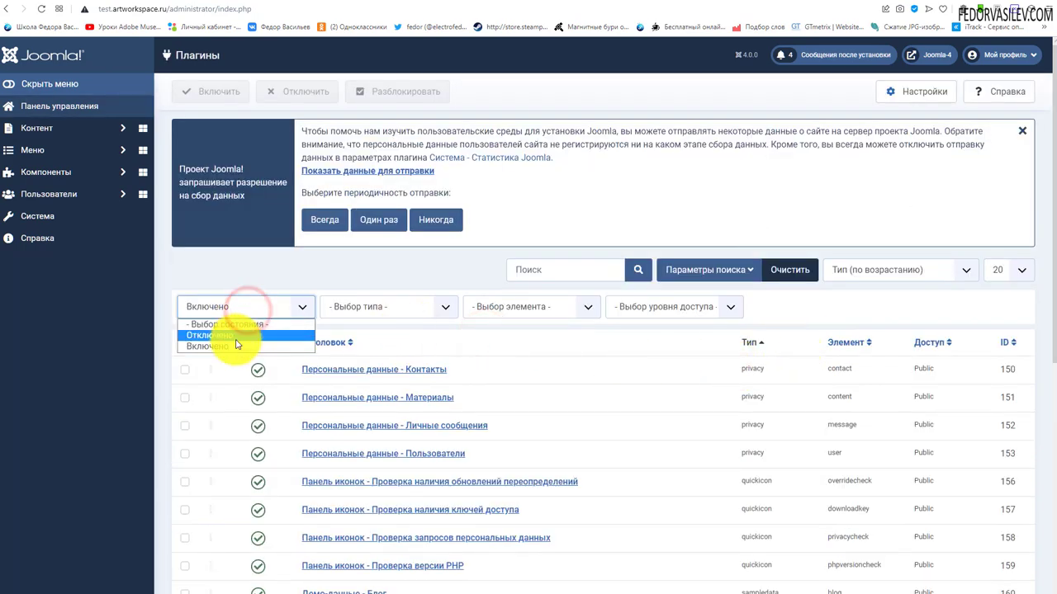
pyautogui.click(237, 336)
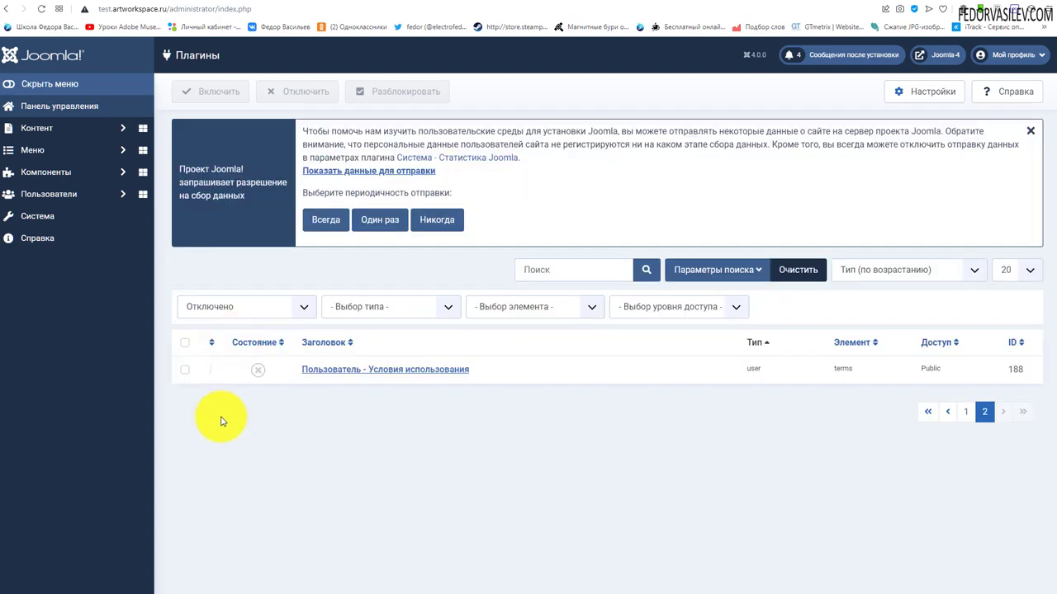
pyautogui.click(965, 411)
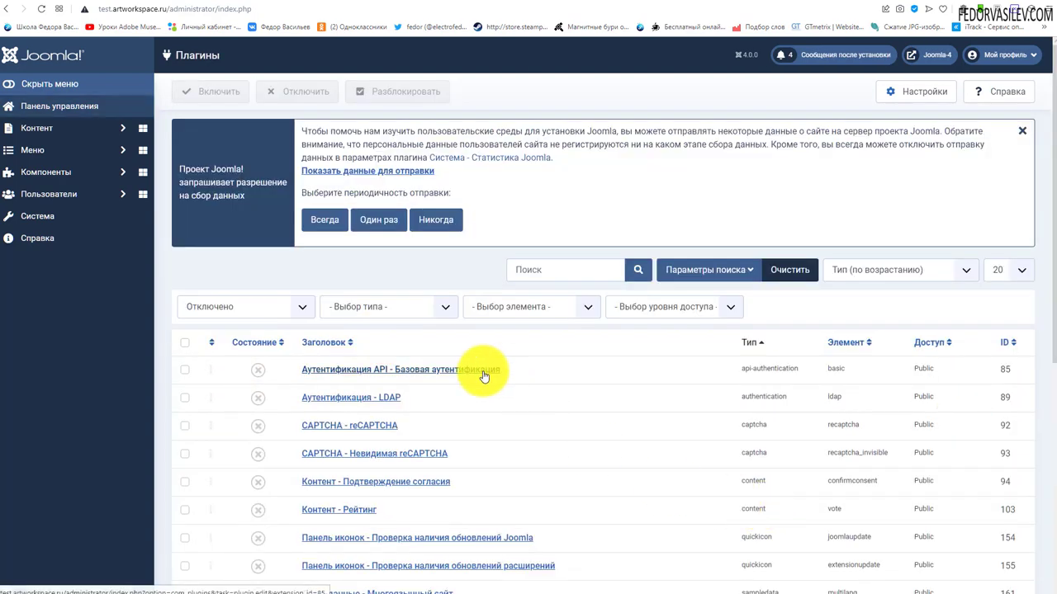
# Enable the two "Панель иконок" plugins that check for Joomla and extension updates.
pyautogui.scroll(-5, 243, 321)
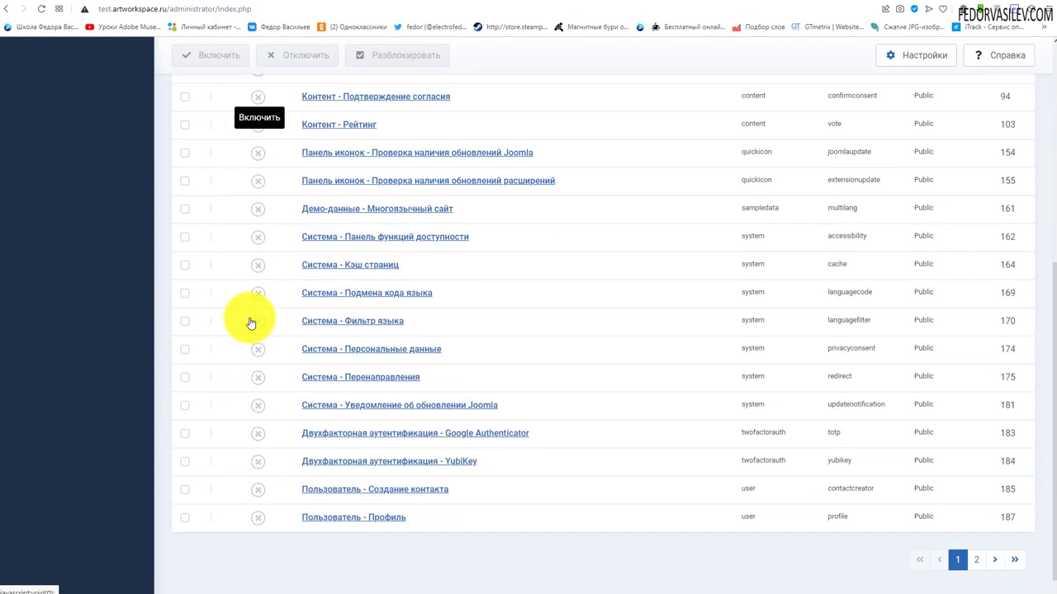
pyautogui.scroll(1, 349, 224)
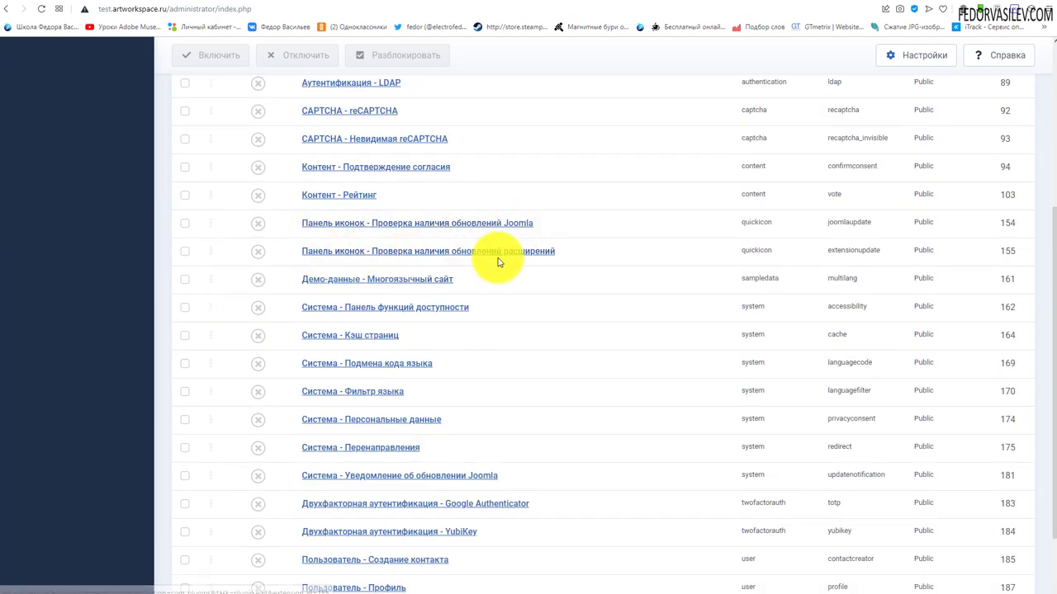
pyautogui.click(184, 251)
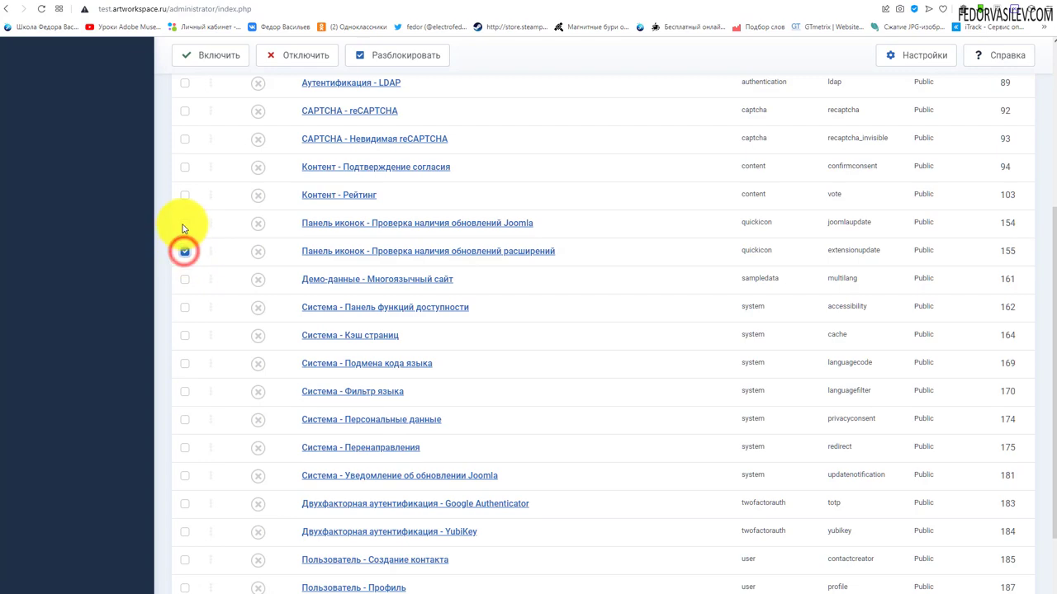
pyautogui.click(184, 224)
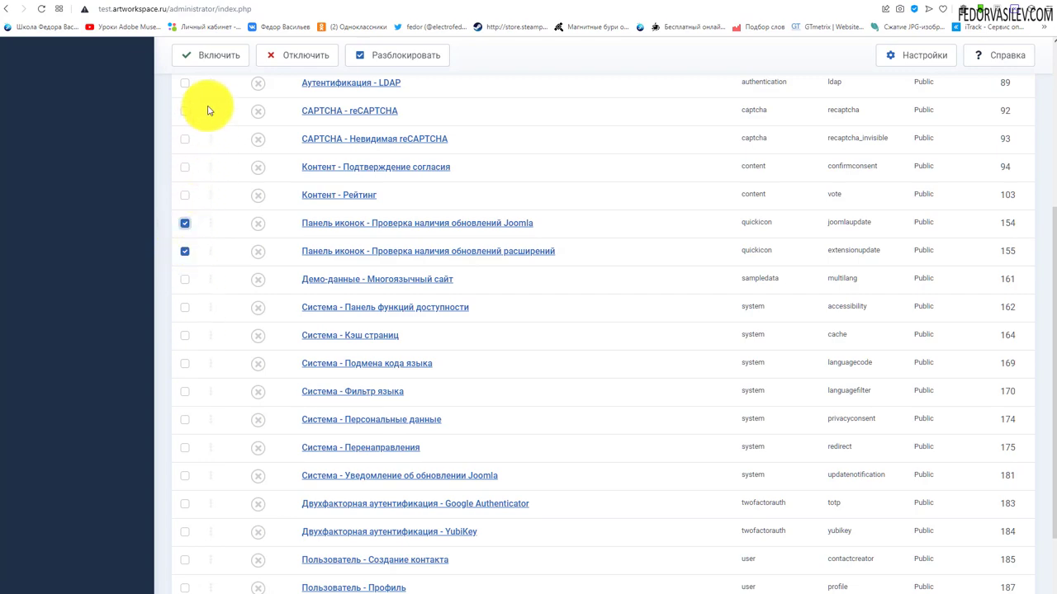
pyautogui.click(214, 59)
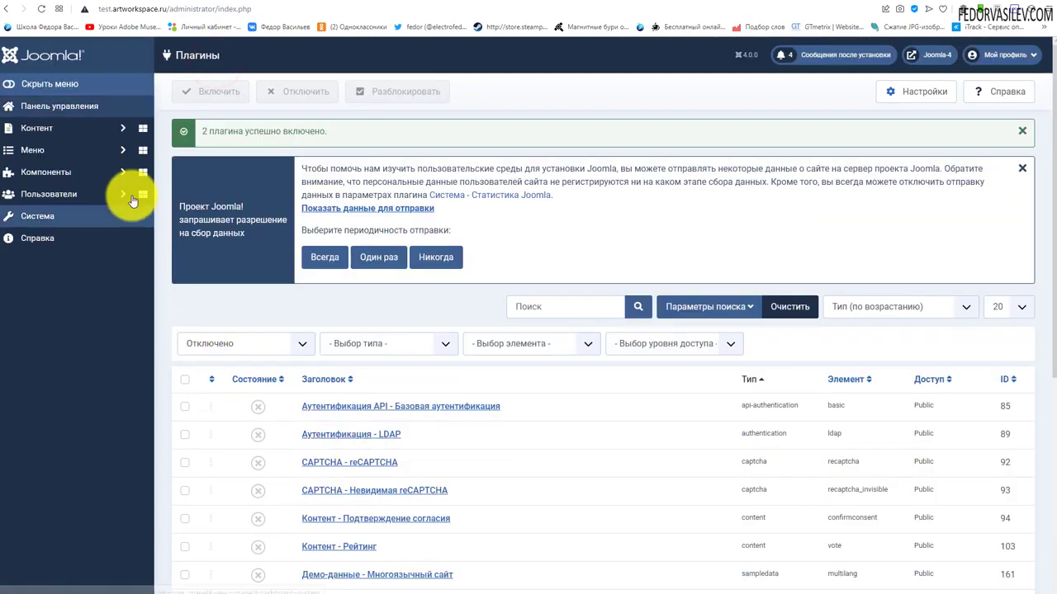
# Open the Joomla 4.0.2 update from the dashboard notifications and examine the required parameters and description of the pre-update check.
pyautogui.click(83, 106)
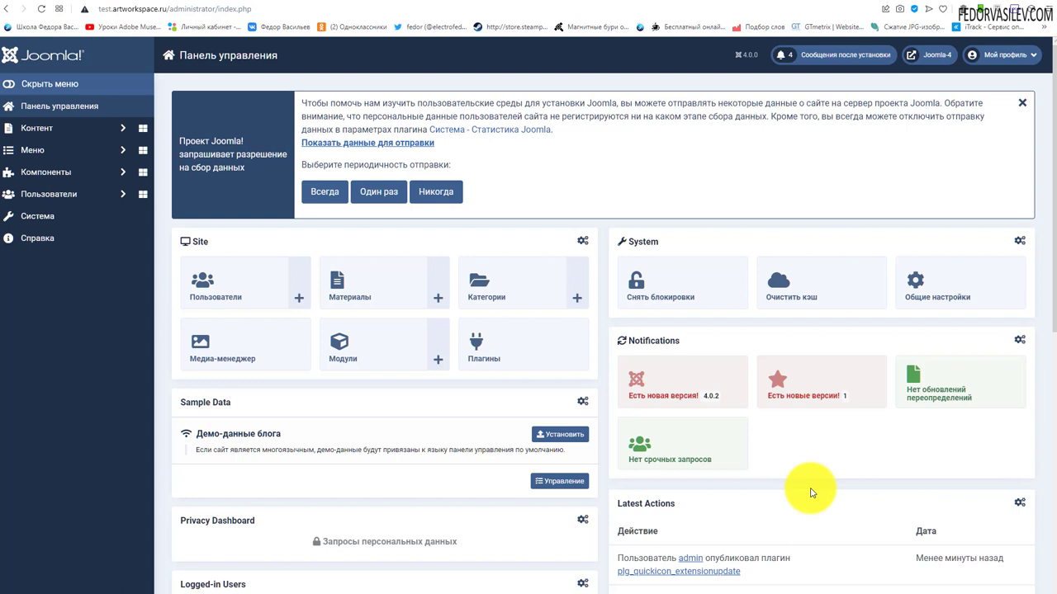
pyautogui.click(667, 387)
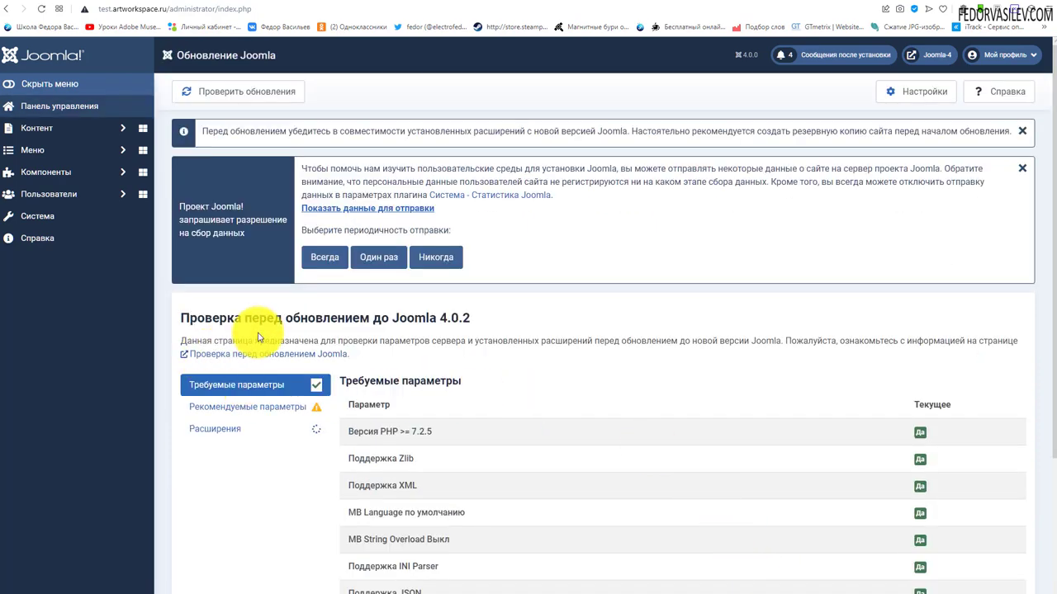
pyautogui.scroll(-2, 295, 389)
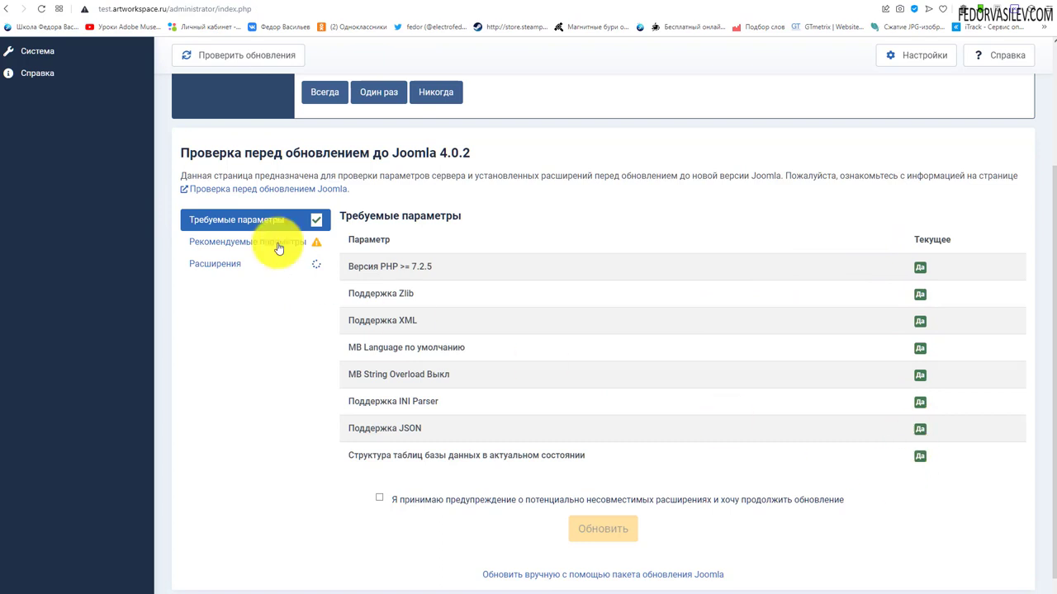
pyautogui.doubleClick(425, 267)
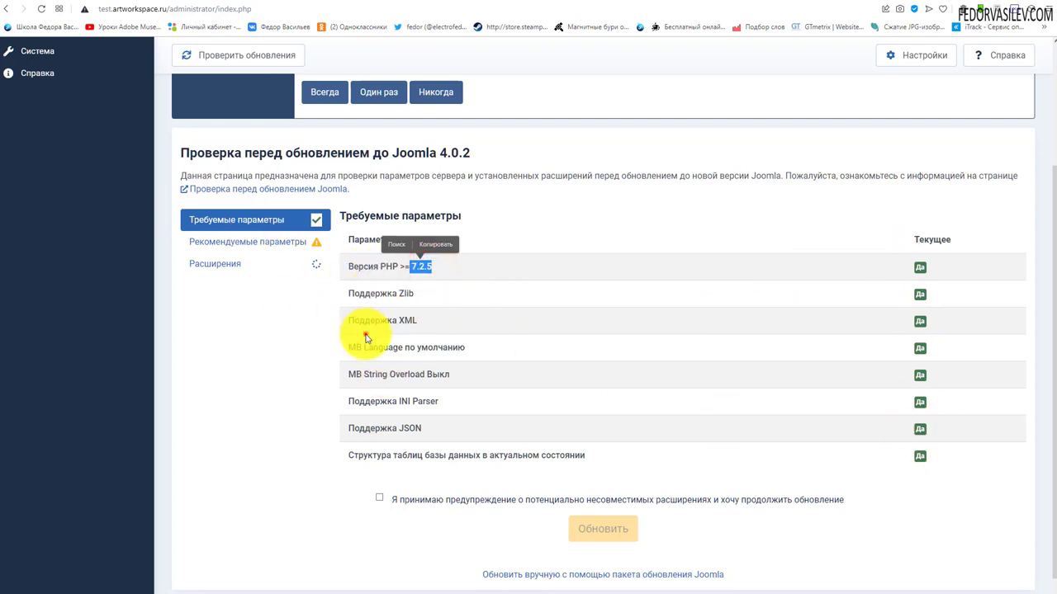
pyautogui.moveTo(364, 345); pyautogui.dragTo(422, 431)
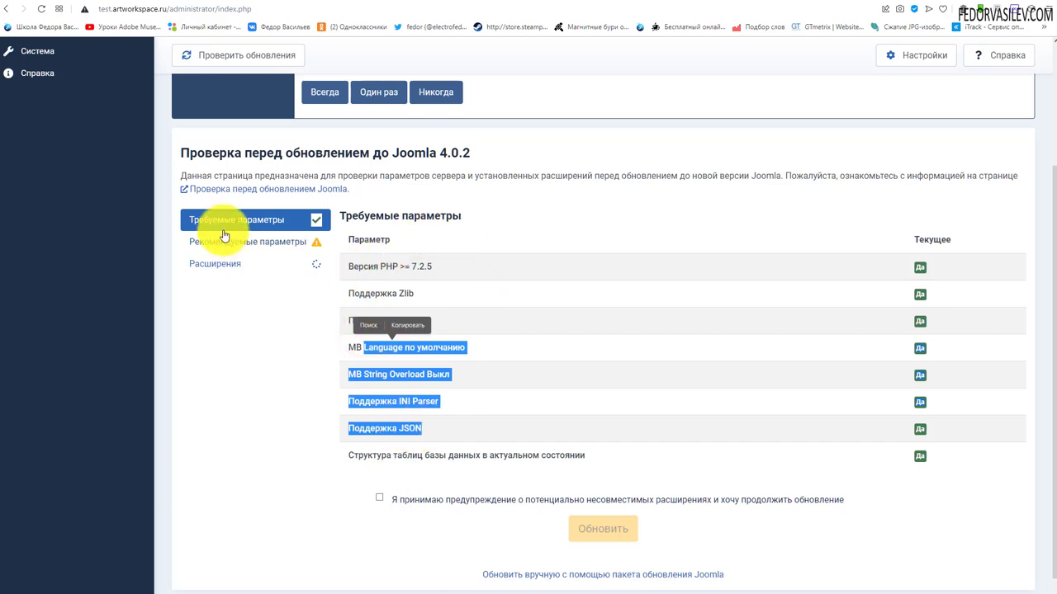
pyautogui.moveTo(358, 190); pyautogui.dragTo(181, 175)
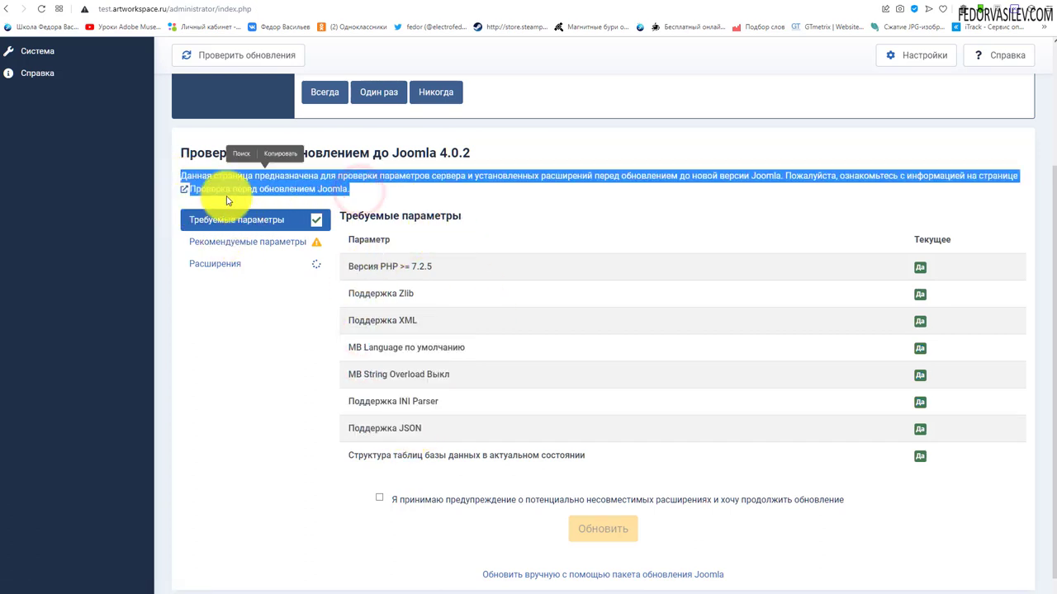
pyautogui.click(446, 192)
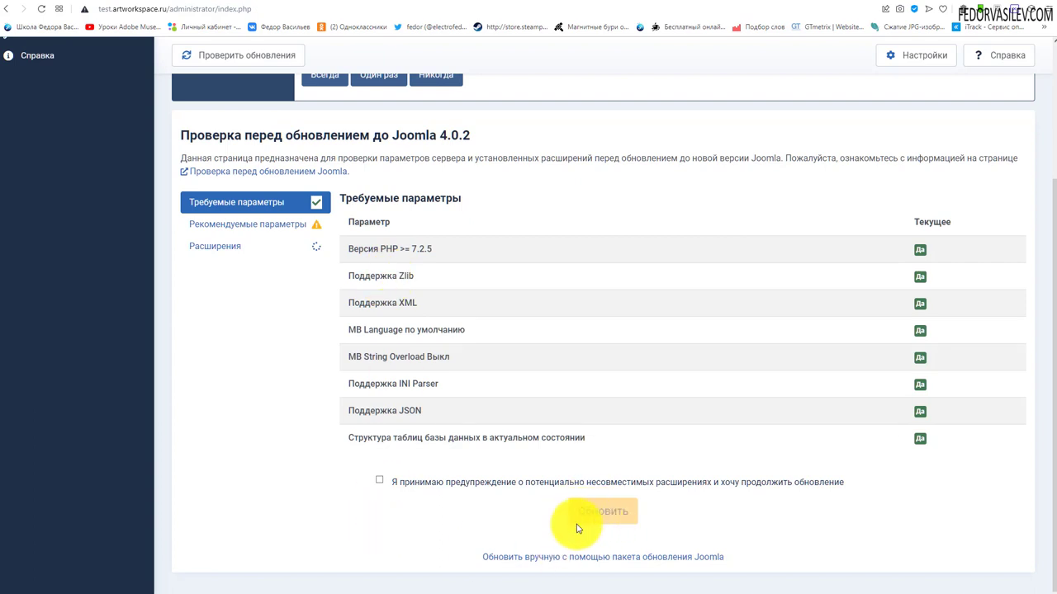
# Accept and confirm the warning about potentially incompatible extensions, and review the pre-update check page for Joomla 4.0.2.
pyautogui.click(380, 481)
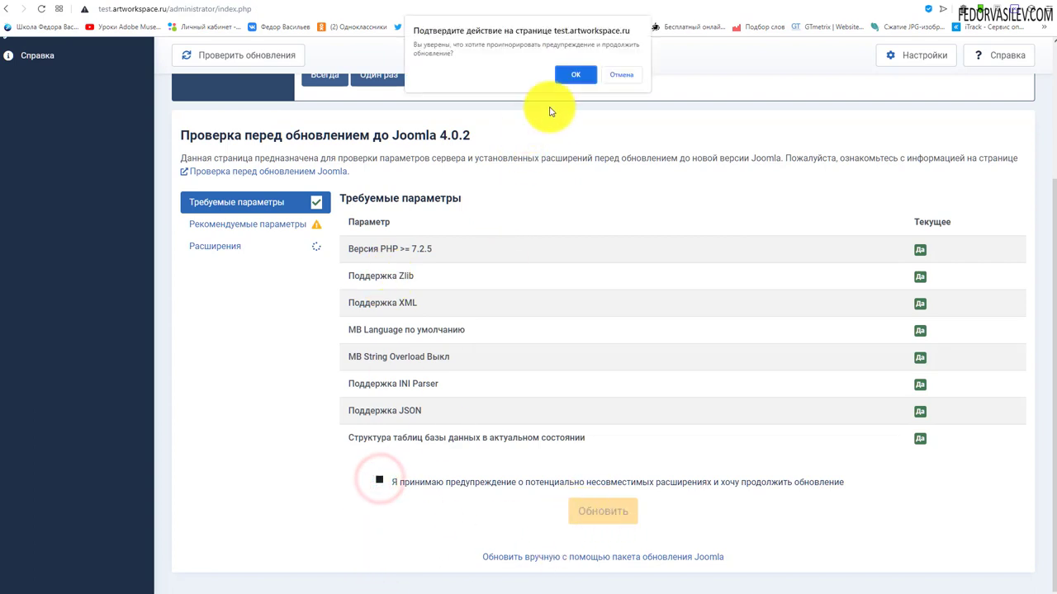
pyautogui.click(569, 40)
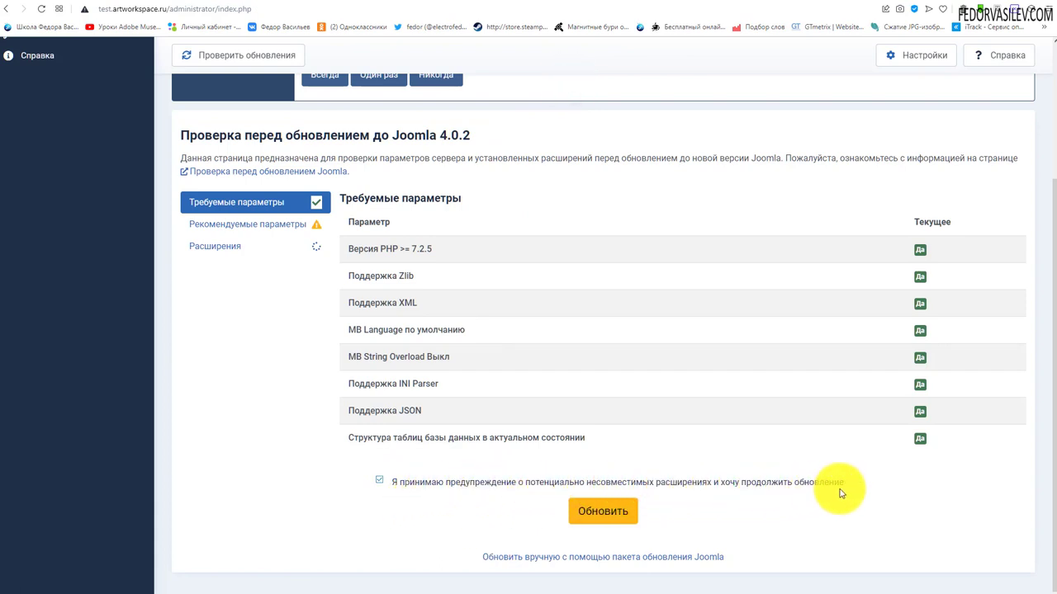
pyautogui.scroll(3, 841, 493)
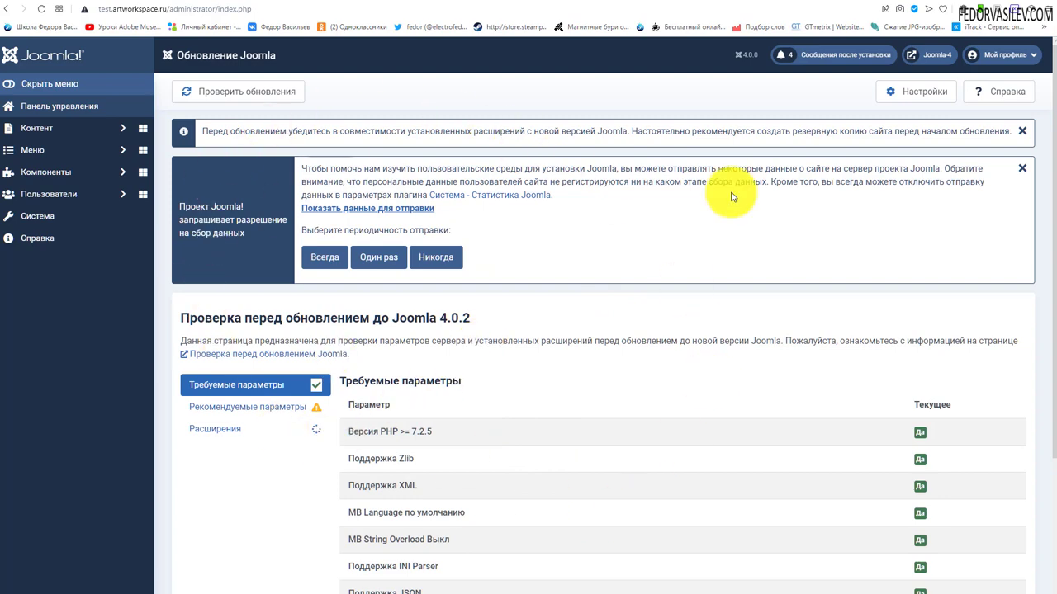
pyautogui.scroll(-2, 719, 396)
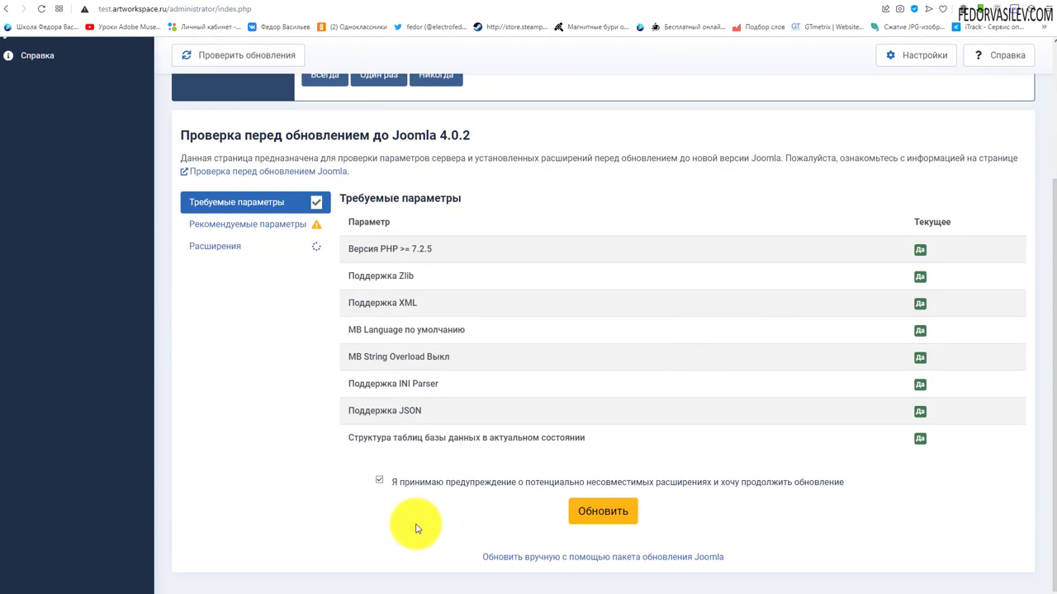
pyautogui.scroll(2, 518, 380)
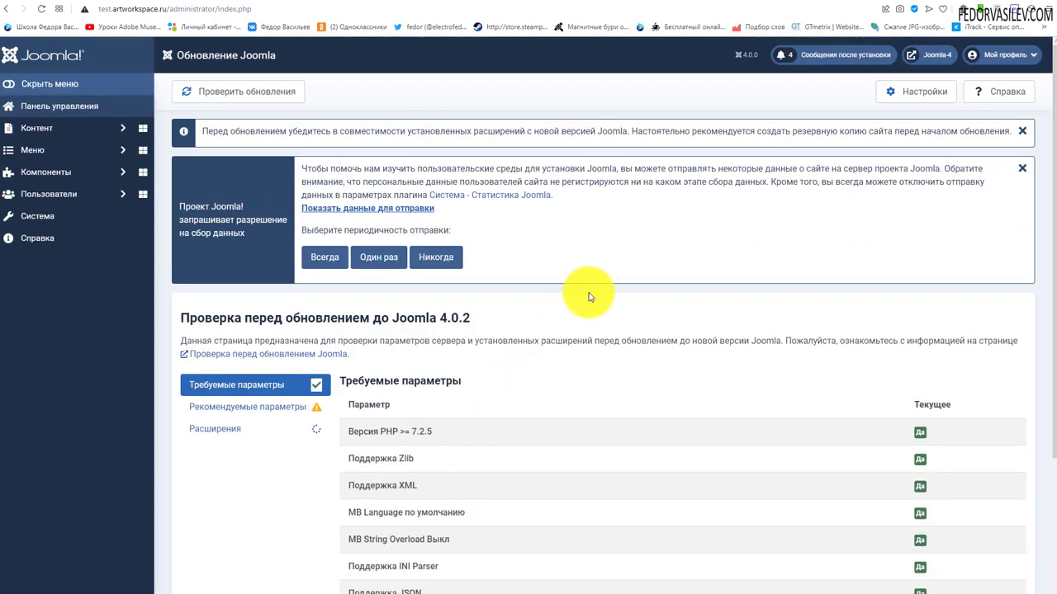
# Open the recommended parameters of the Joomla 4.0.2 pre-update check and examine their description and values, including "Буферизация вывода".
pyautogui.scroll(-2, 588, 293)
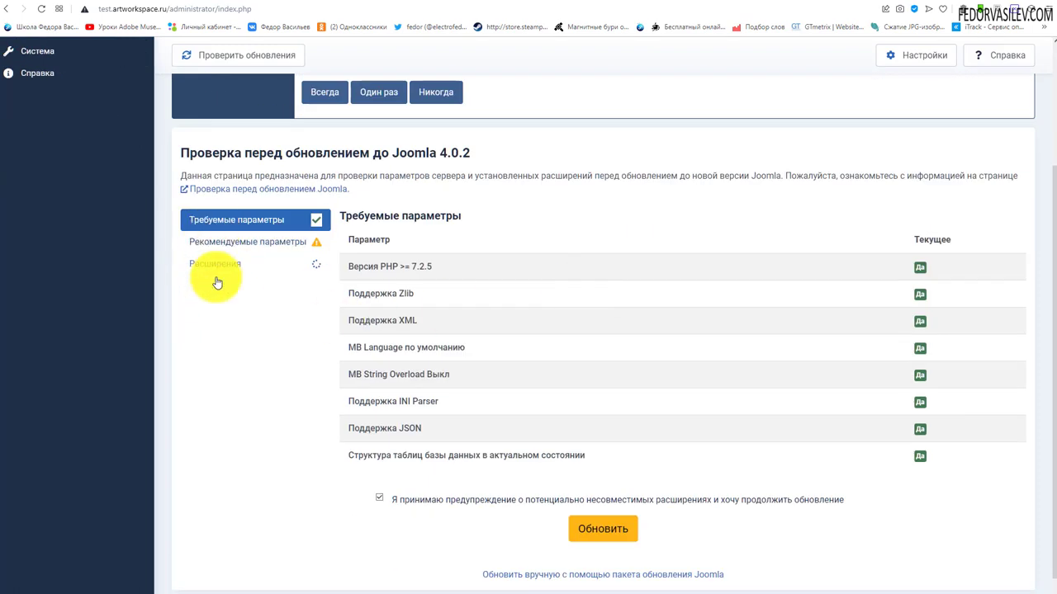
pyautogui.click(224, 241)
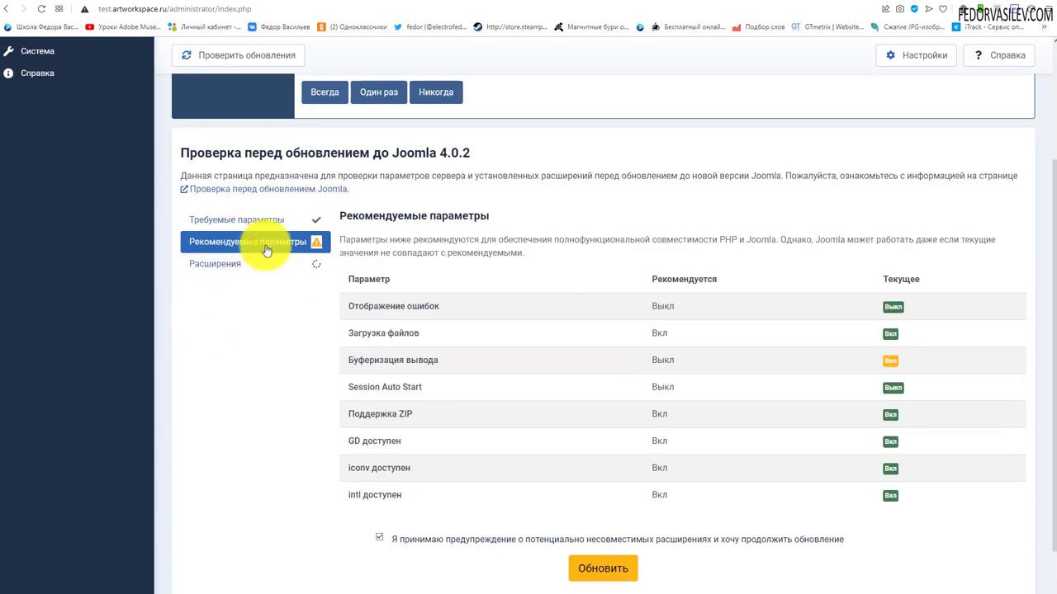
pyautogui.moveTo(528, 253); pyautogui.dragTo(357, 239)
pyautogui.click(540, 275)
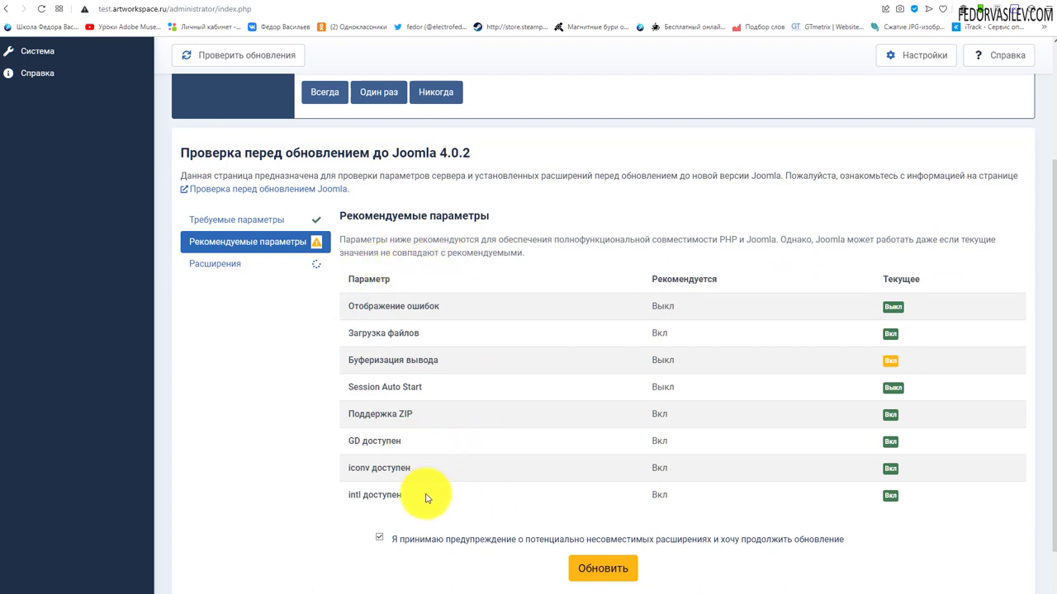
pyautogui.moveTo(349, 299); pyautogui.dragTo(433, 493)
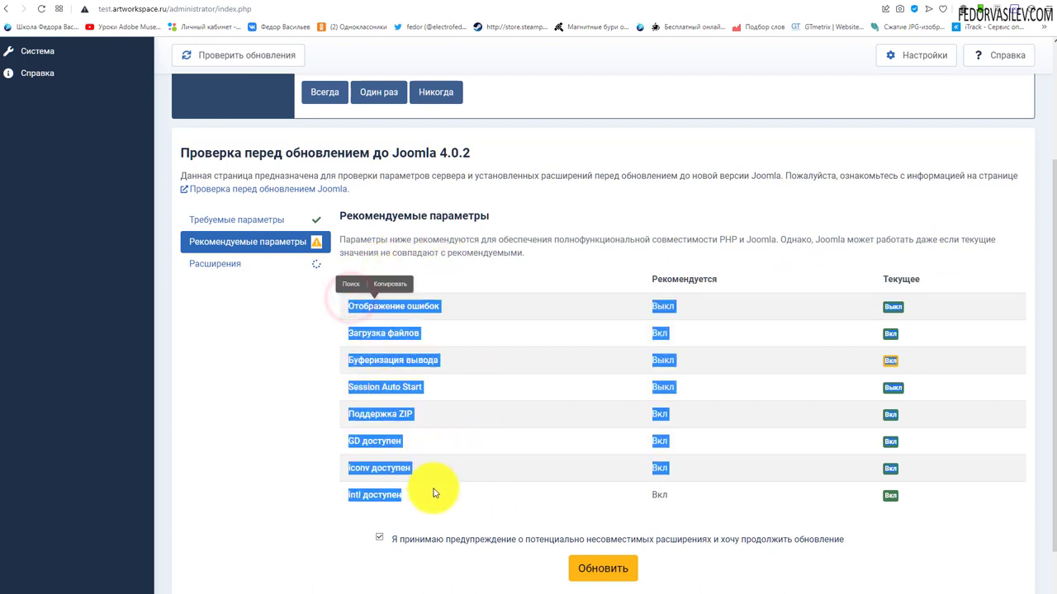
pyautogui.click(767, 438)
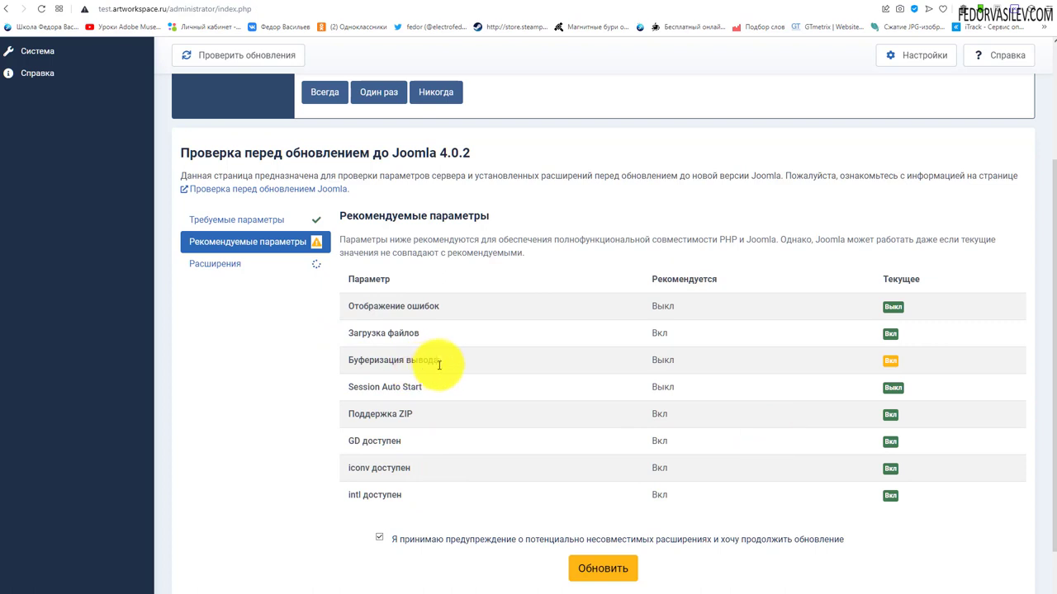
pyautogui.moveTo(438, 360); pyautogui.dragTo(394, 360)
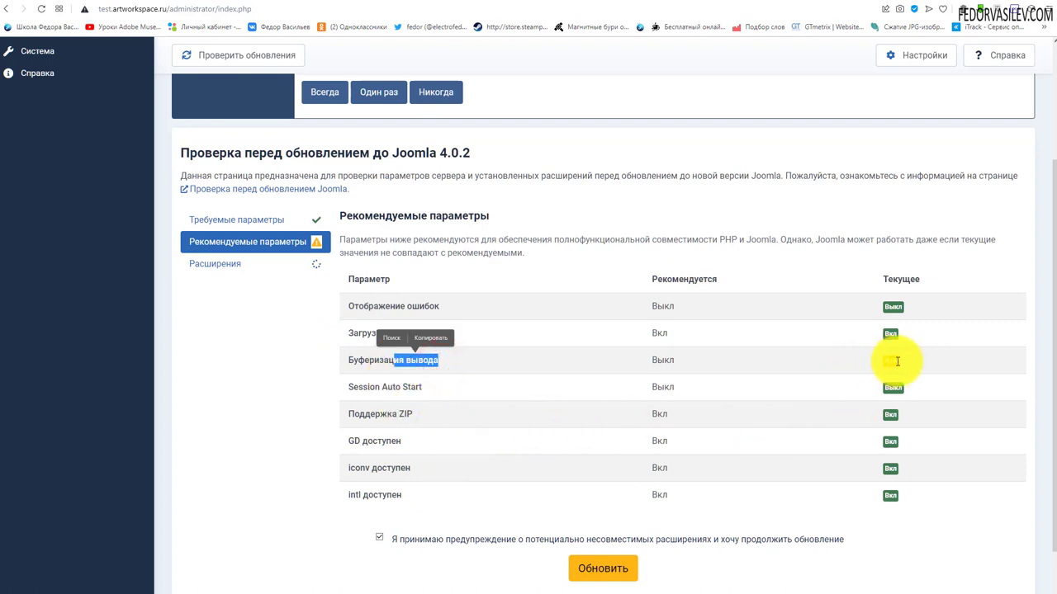
pyautogui.click(626, 361)
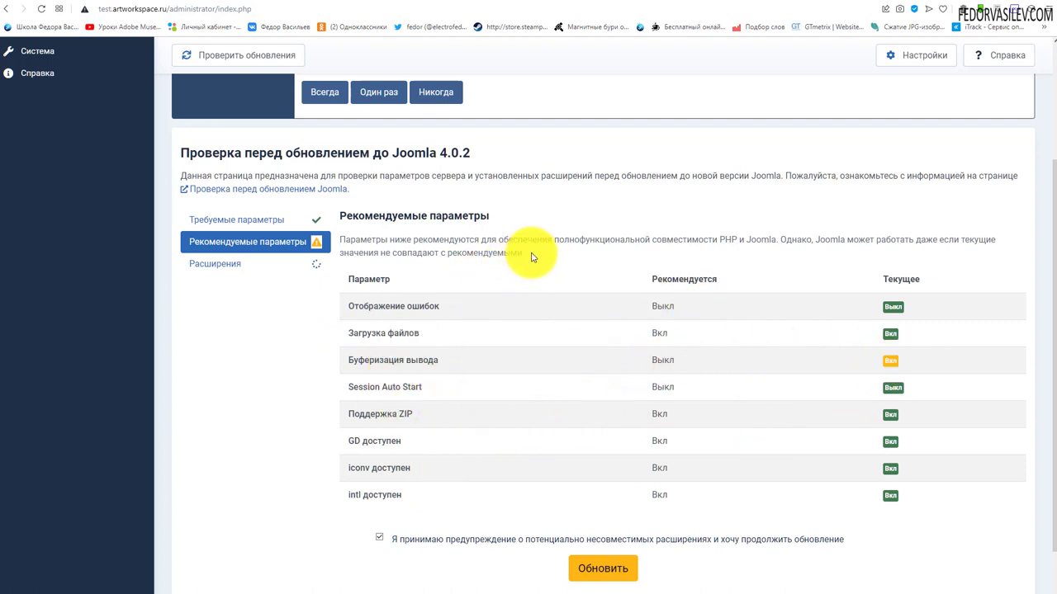
pyautogui.moveTo(528, 254); pyautogui.dragTo(350, 240)
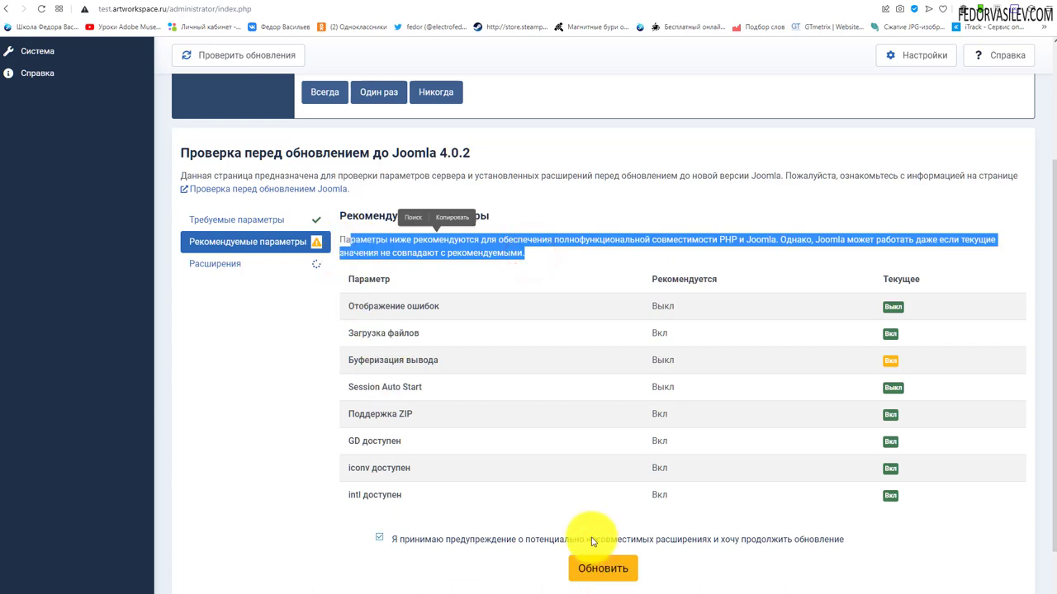
# Open the extensions section of the pre-update check and examine the details of the extensions that require an update.
pyautogui.scroll(-1, 592, 542)
pyautogui.click(592, 513)
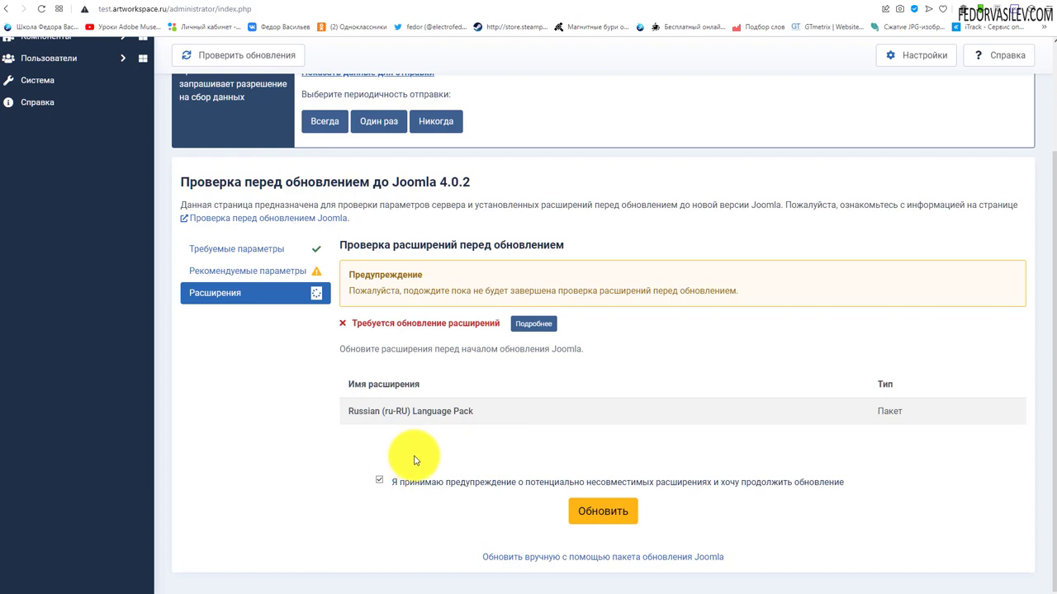
pyautogui.click(534, 325)
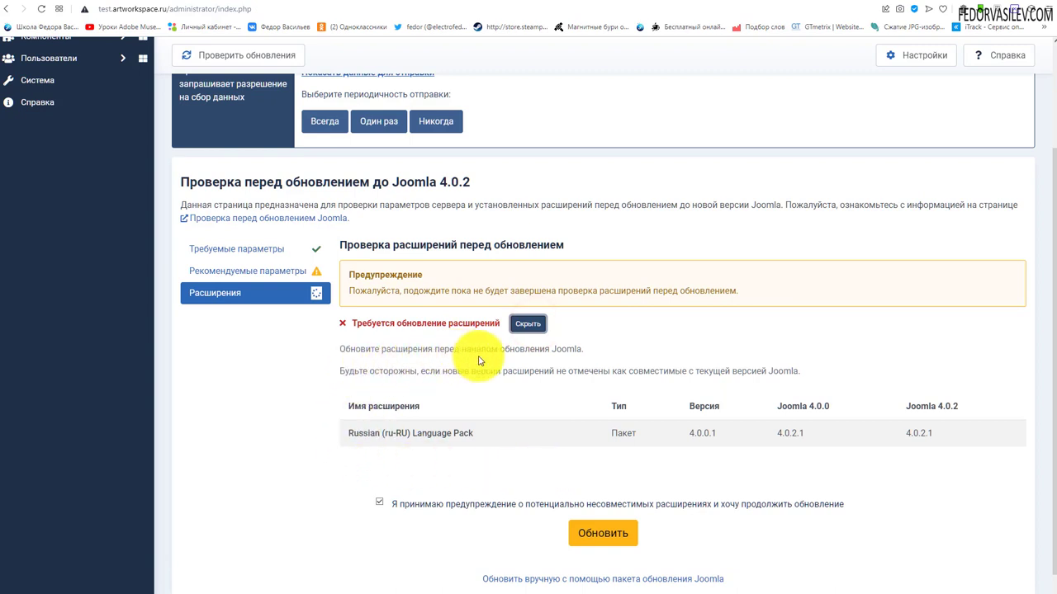
pyautogui.moveTo(581, 349); pyautogui.dragTo(450, 350)
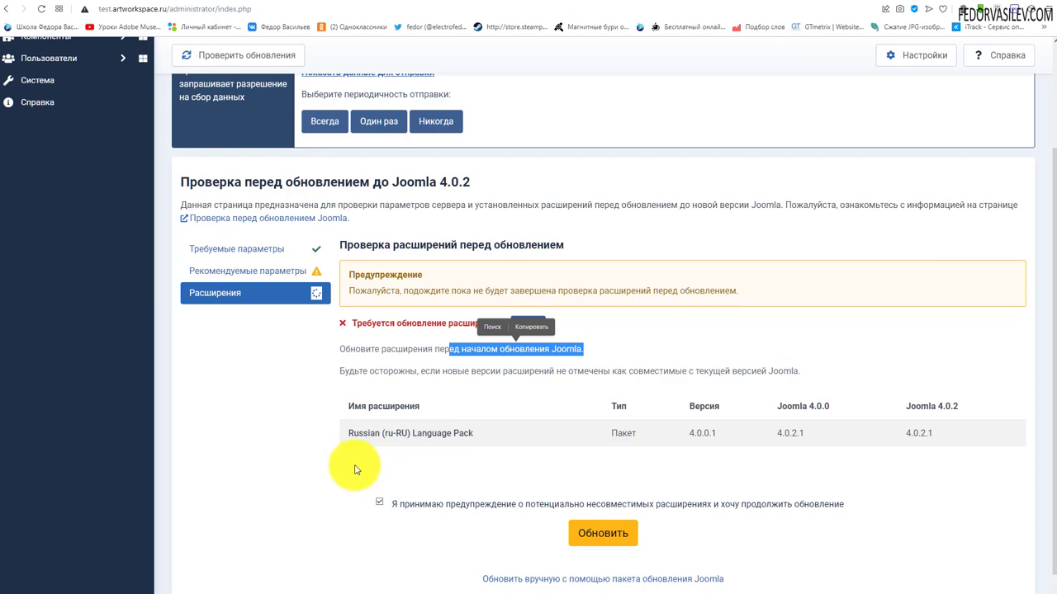
pyautogui.scroll(2, 360, 462)
pyautogui.scroll(-2, 376, 452)
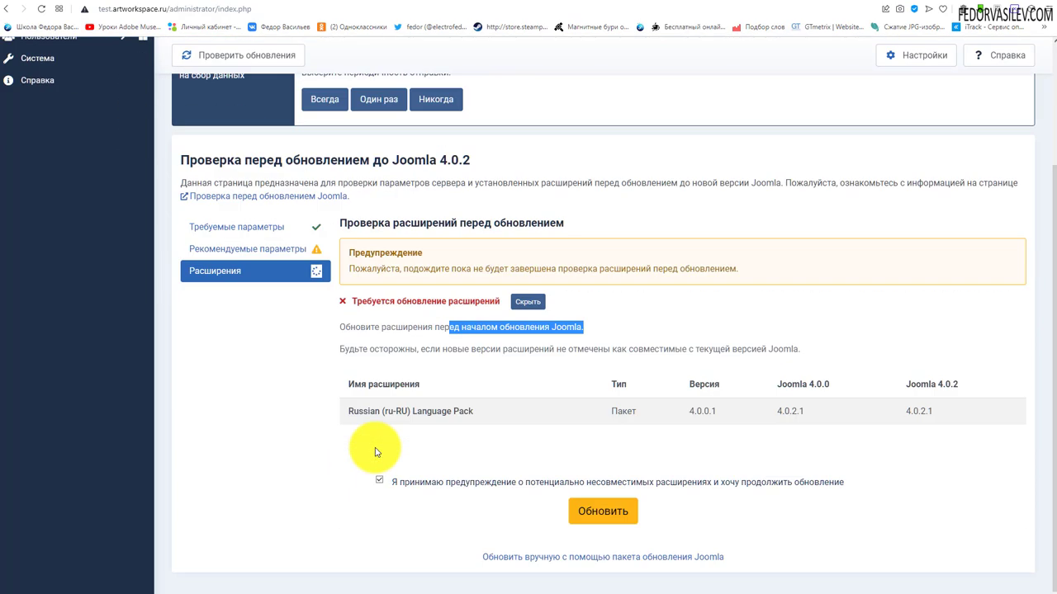
pyautogui.scroll(2, 375, 452)
pyautogui.scroll(-1, 375, 452)
pyautogui.scroll(-2, 43, 321)
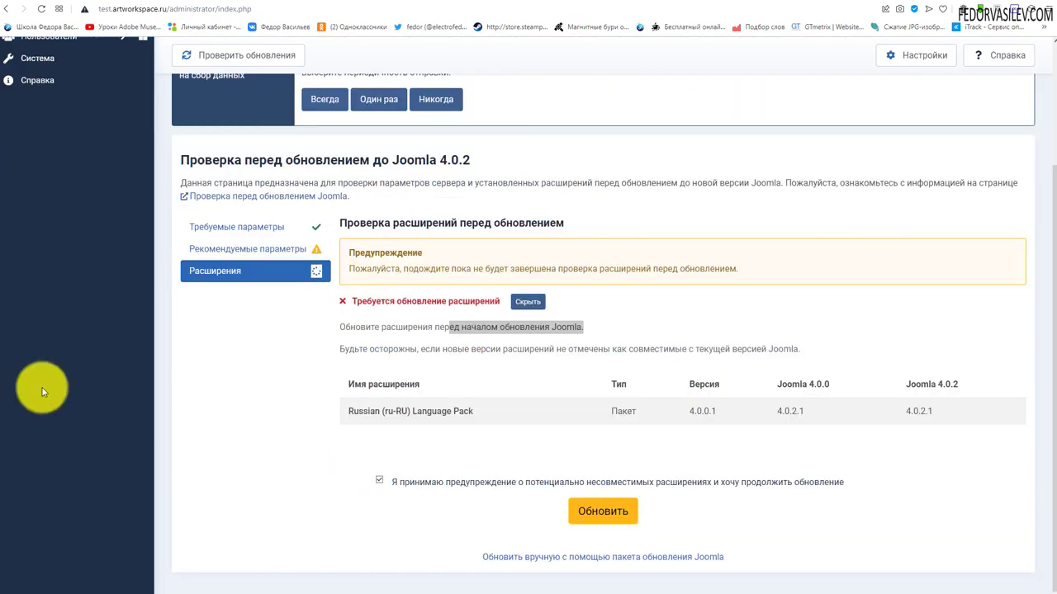
pyautogui.scroll(3, 247, 338)
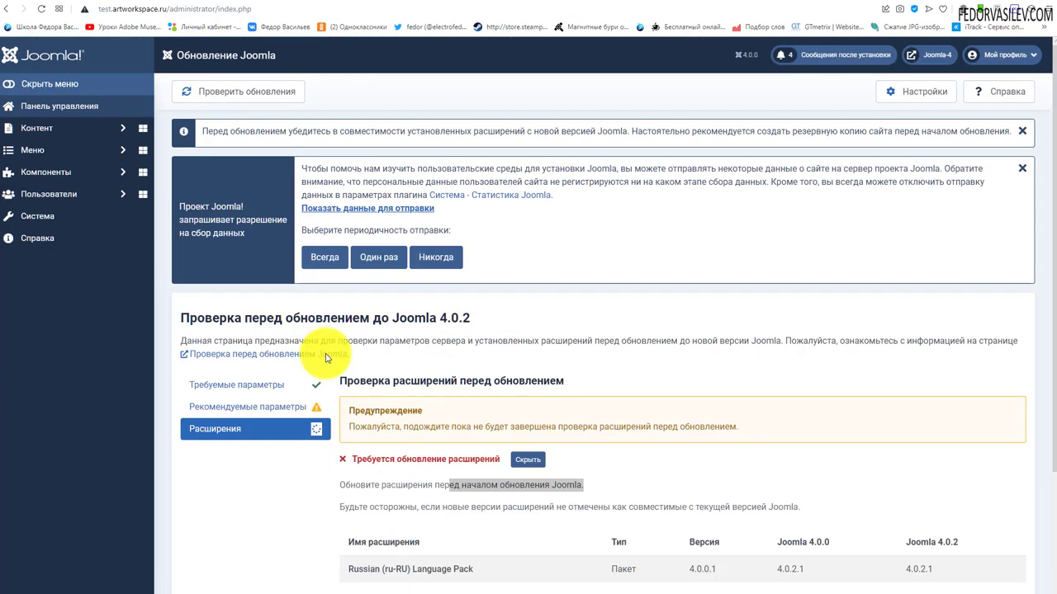
# Open the extension updates from the dashboard notifications and update the Russian language package.
pyautogui.click(46, 114)
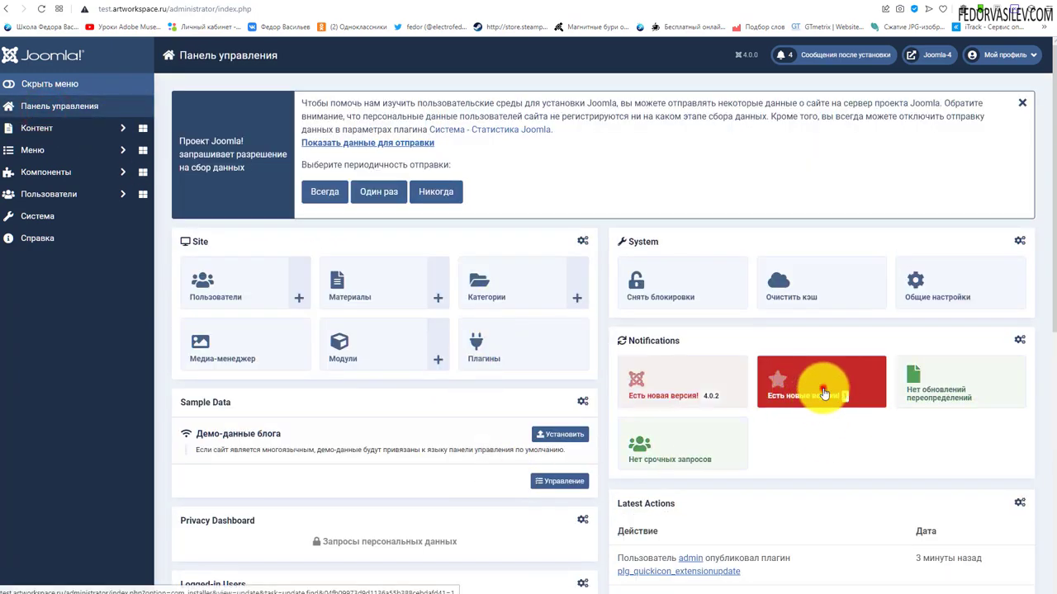
pyautogui.click(818, 398)
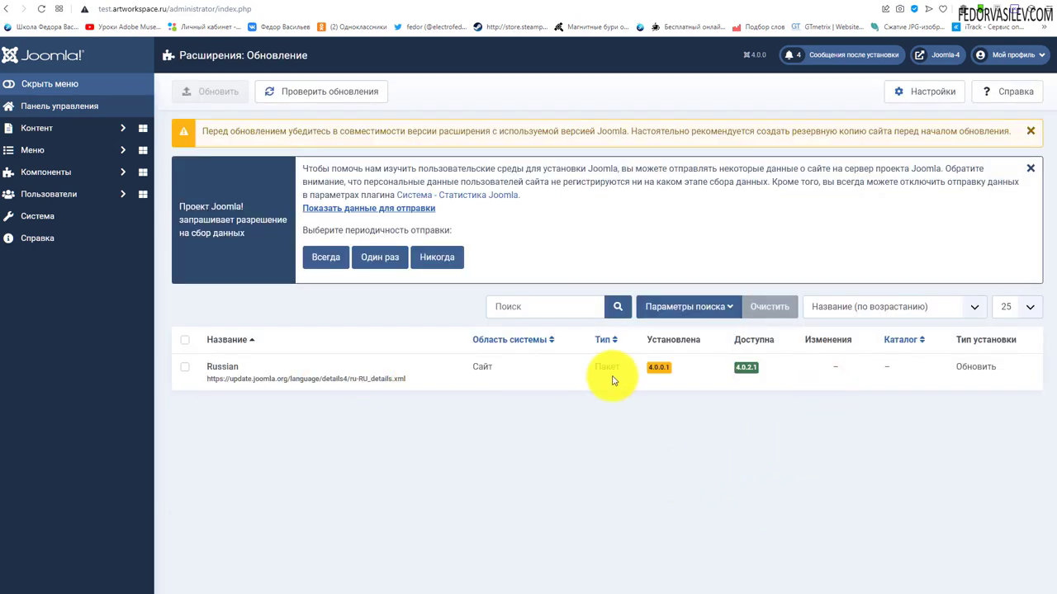
pyautogui.click(186, 367)
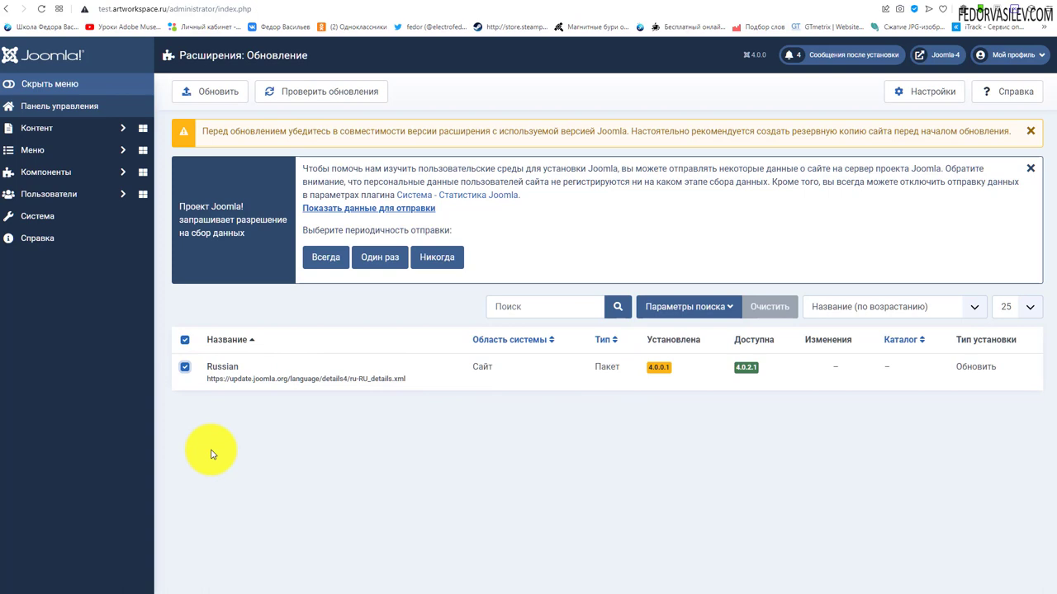
pyautogui.click(213, 98)
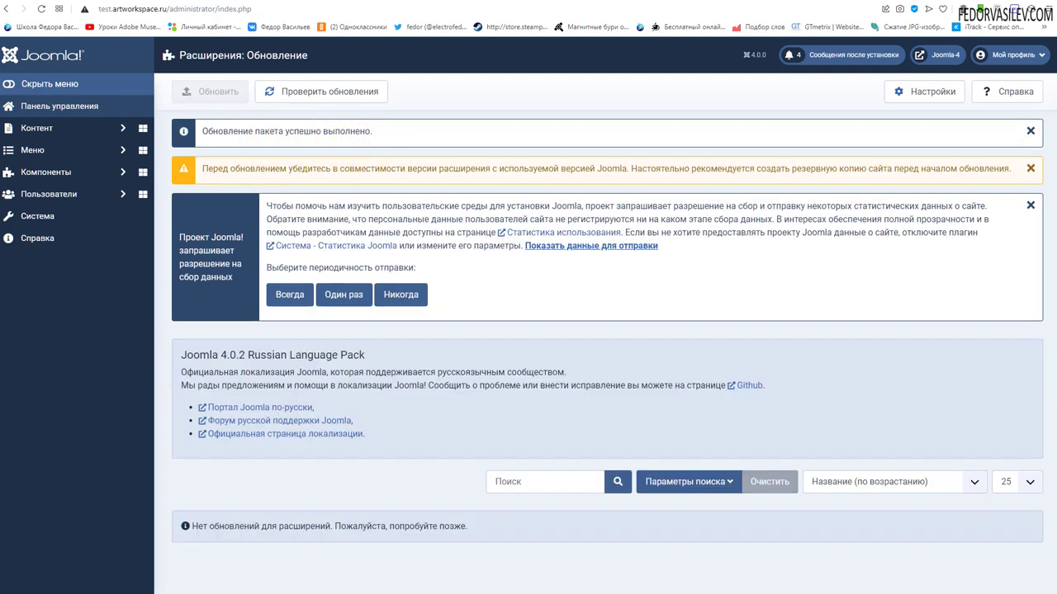
pyautogui.moveTo(231, 355); pyautogui.dragTo(402, 373)
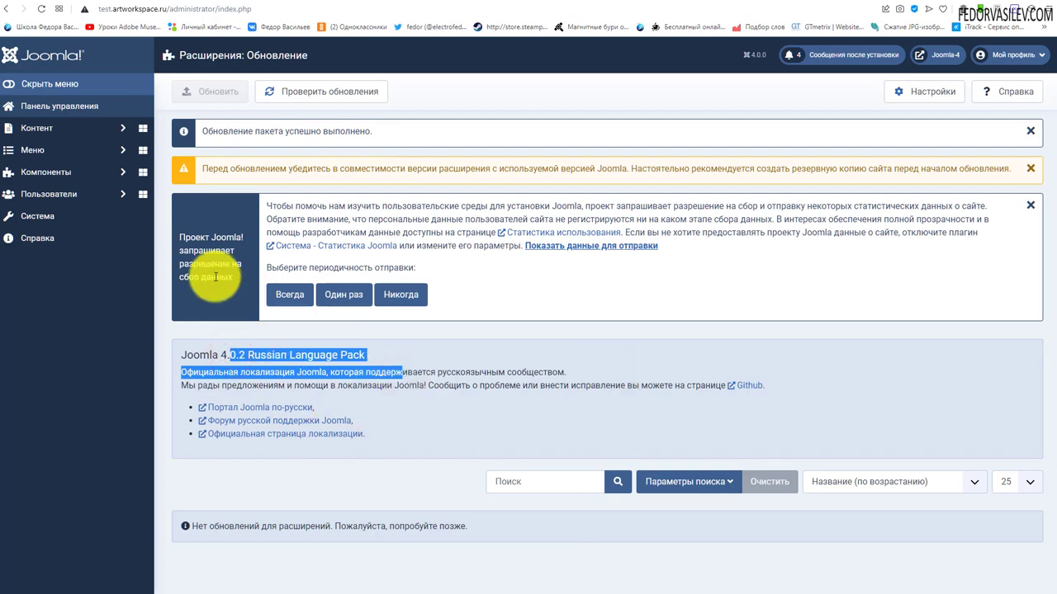
# Reopen the Joomla 4.0.2 update from the dashboard, check for updates again and review the required parameters.
pyautogui.click(58, 113)
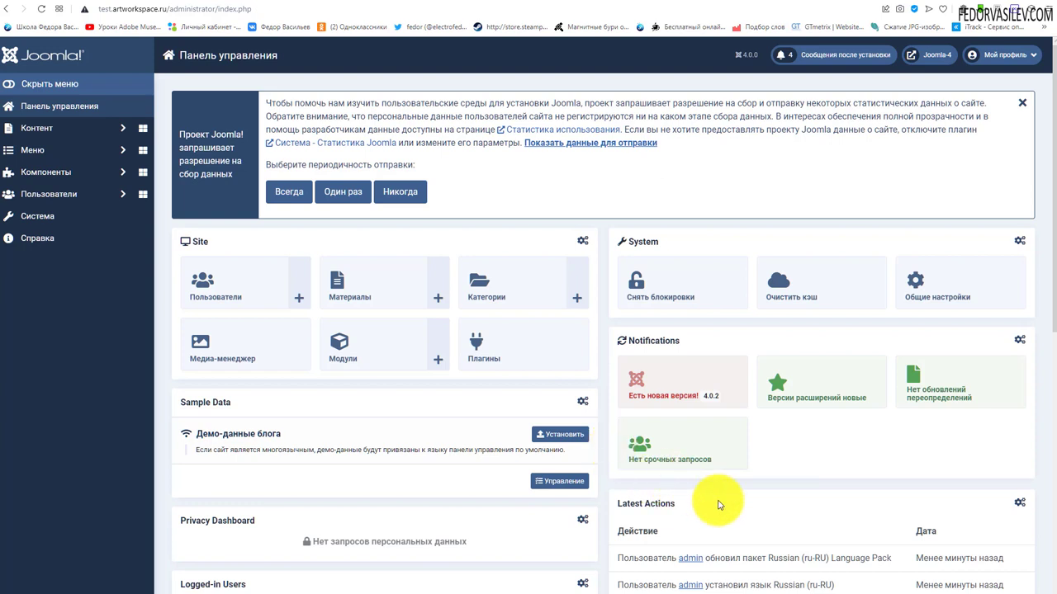
pyautogui.click(788, 304)
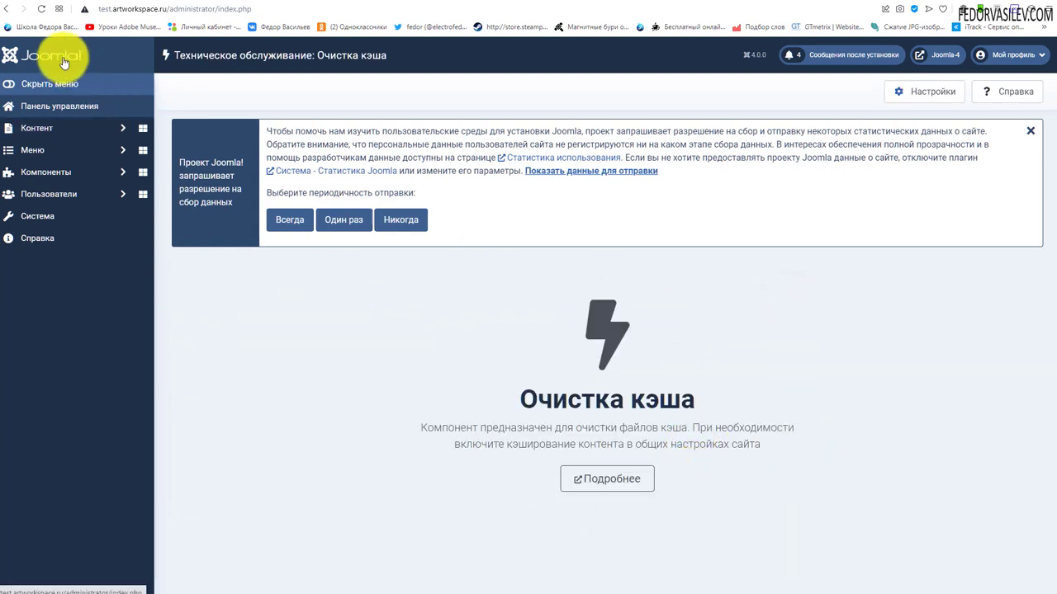
pyautogui.click(11, 12)
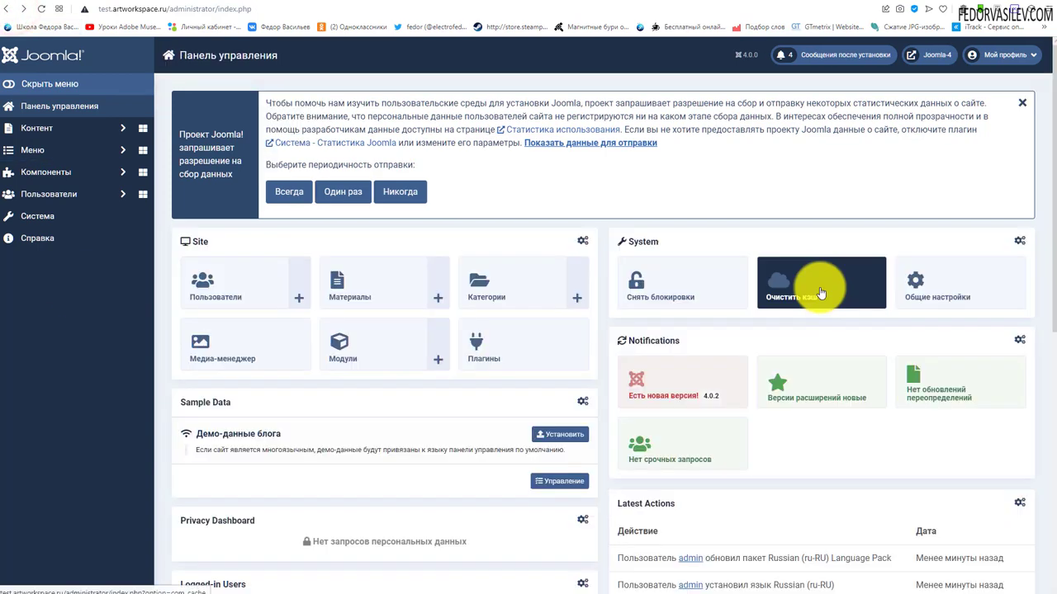
pyautogui.click(665, 381)
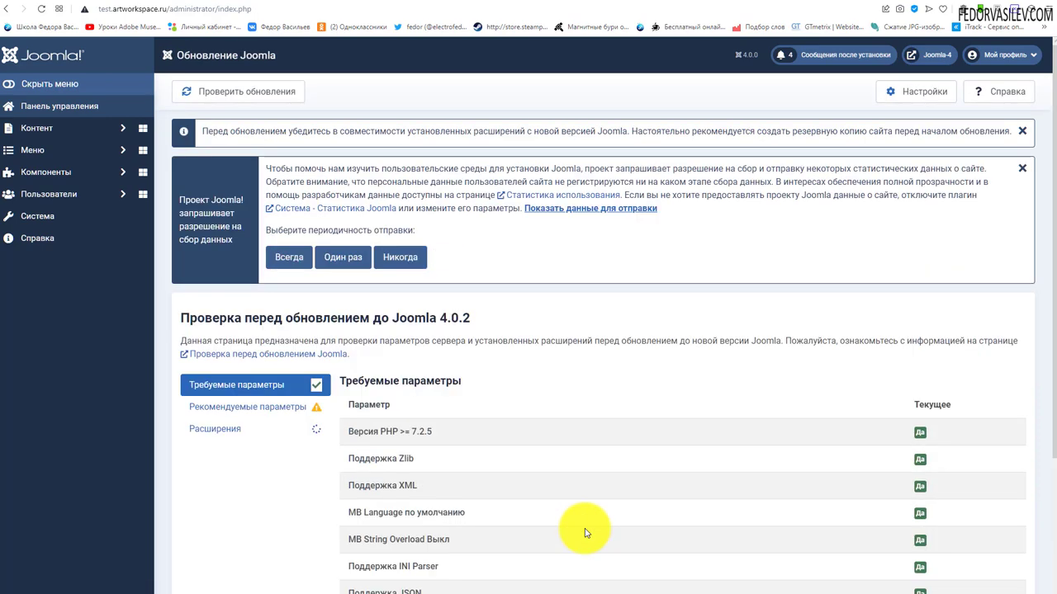
pyautogui.click(236, 91)
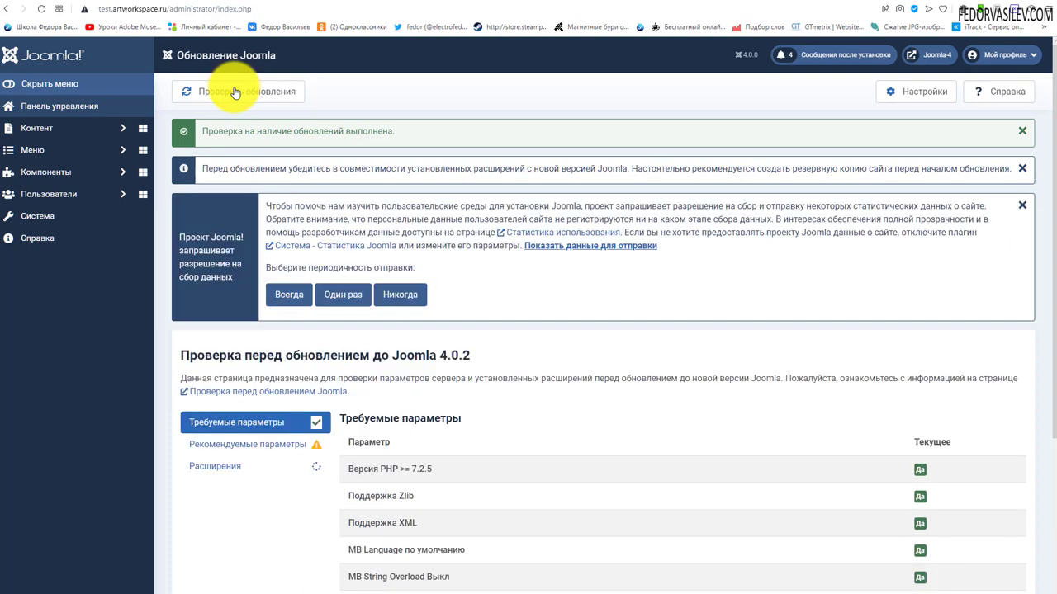
pyautogui.scroll(-3, 288, 260)
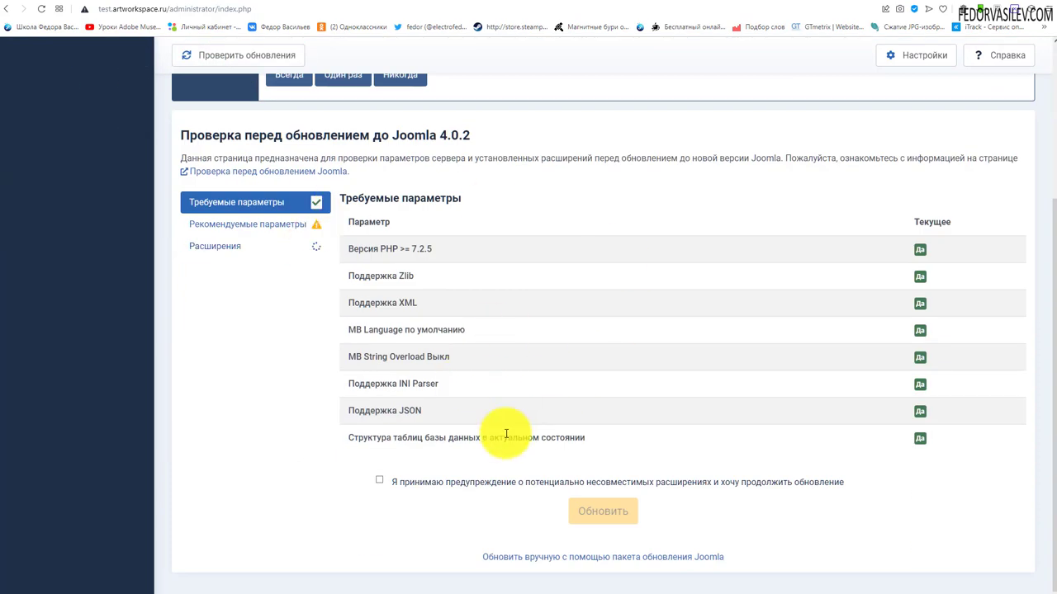
pyautogui.scroll(3, 506, 435)
pyautogui.scroll(-3, 363, 347)
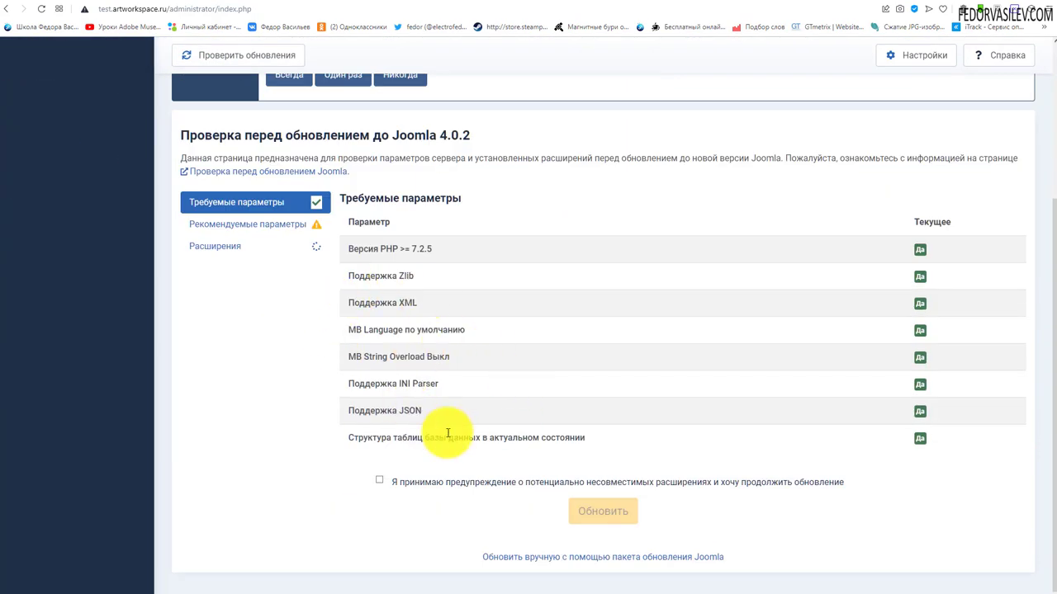
pyautogui.scroll(3, 424, 446)
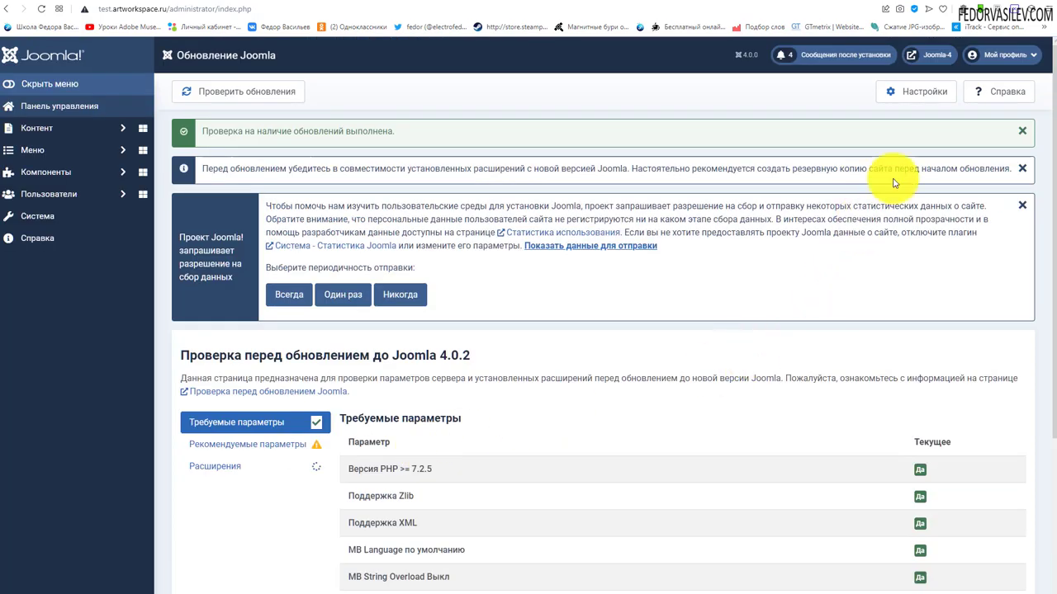
# Open the Joomla update settings, try the "Joomla! Next" update server and set the server to "Тестовые дистрибутивы".
pyautogui.click(909, 100)
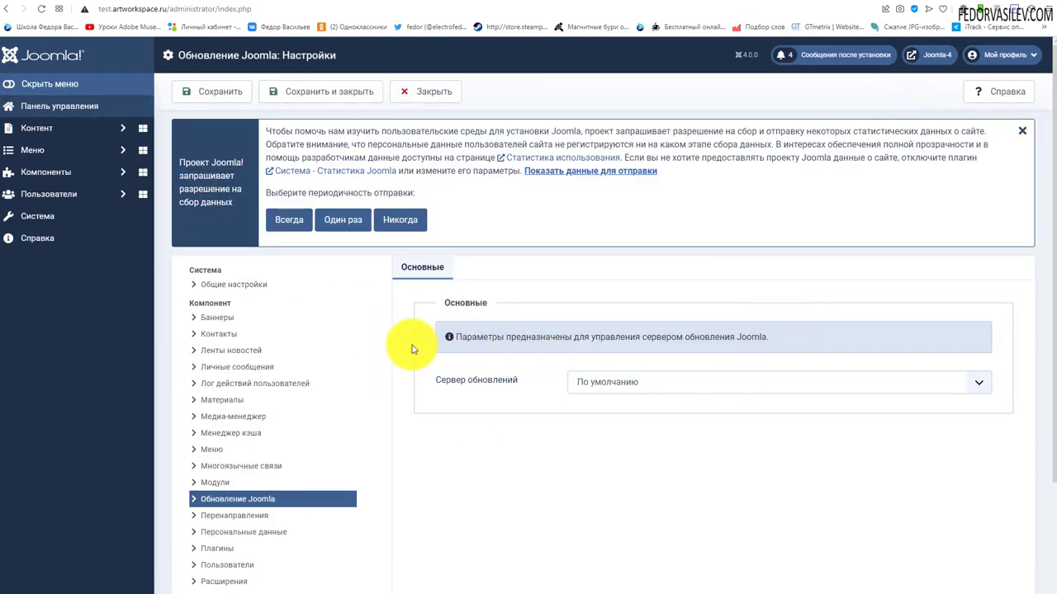
pyautogui.click(595, 387)
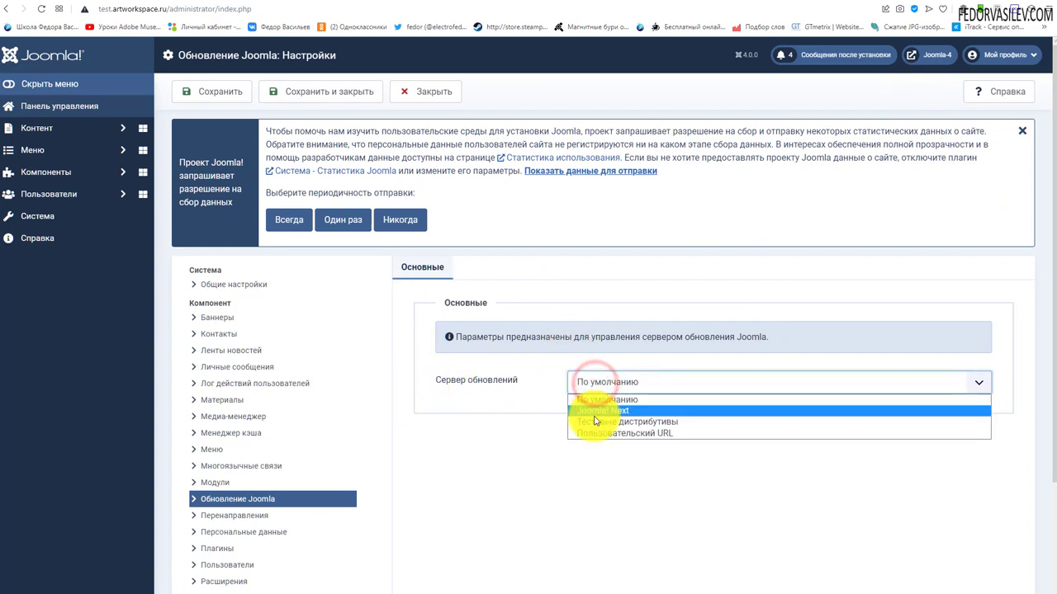
pyautogui.click(605, 411)
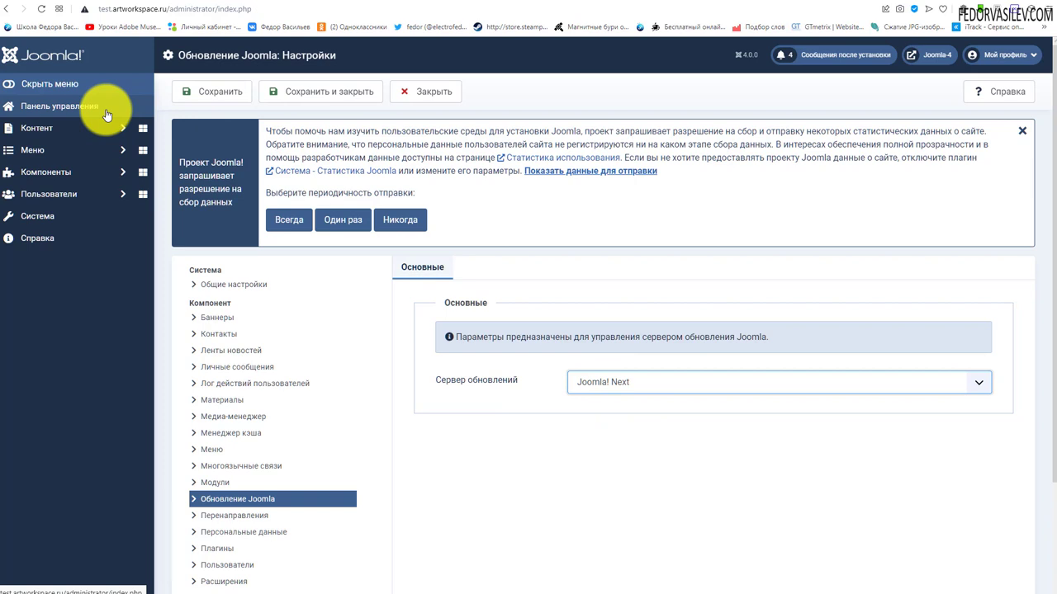
pyautogui.click(637, 384)
pyautogui.click(605, 425)
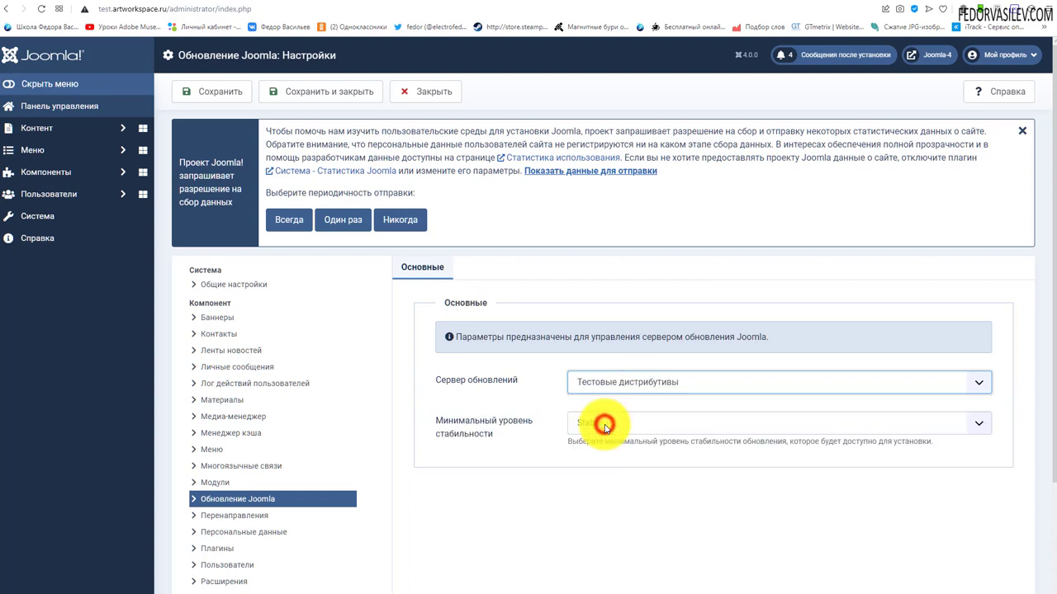
# Review the available minimum stability levels for the test update server and set the level to "Release Candidate".
pyautogui.click(588, 424)
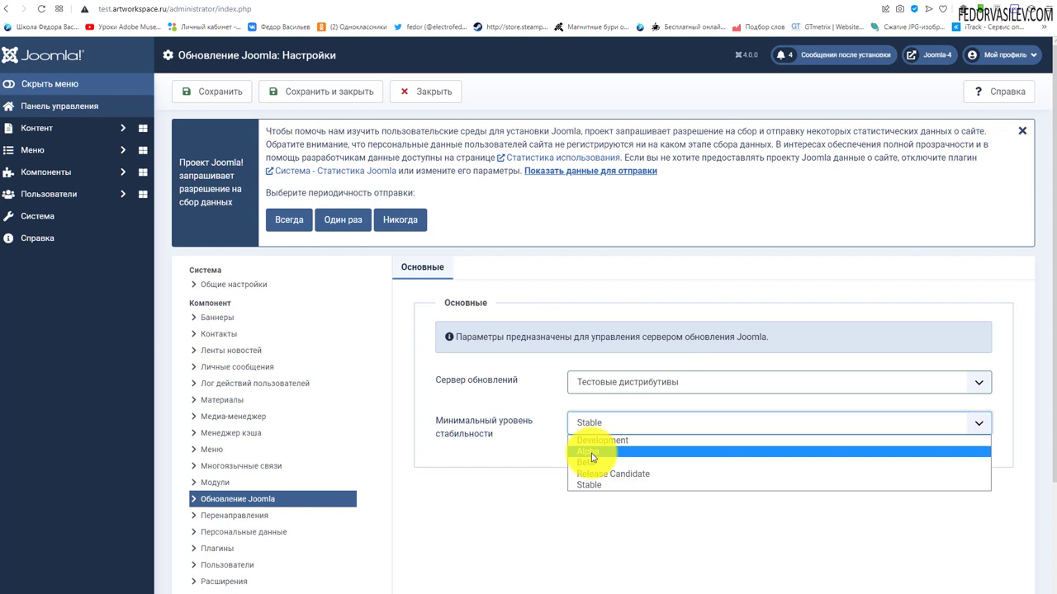
pyautogui.click(560, 452)
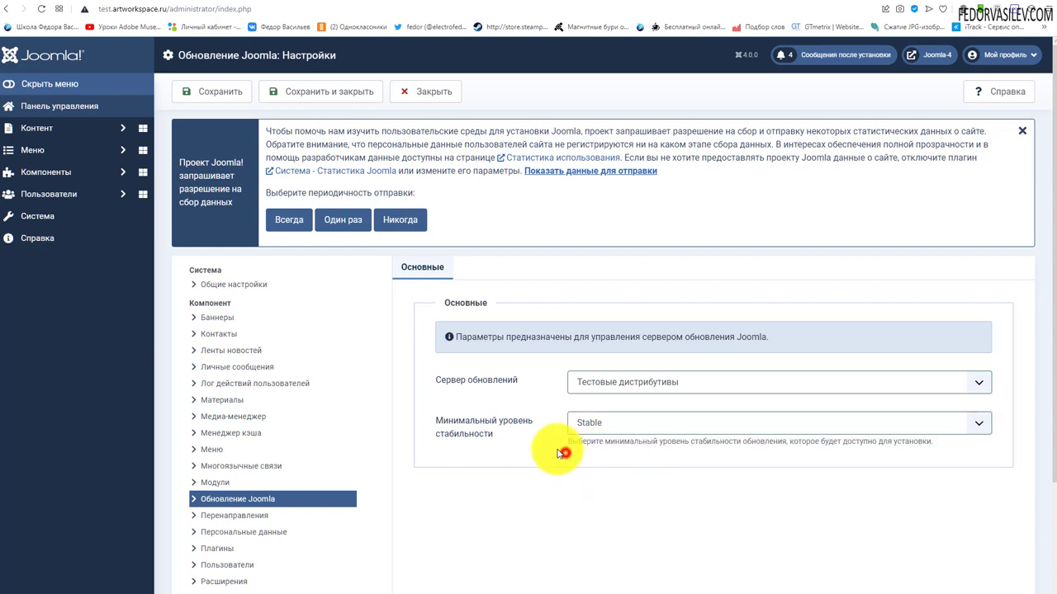
pyautogui.click(642, 430)
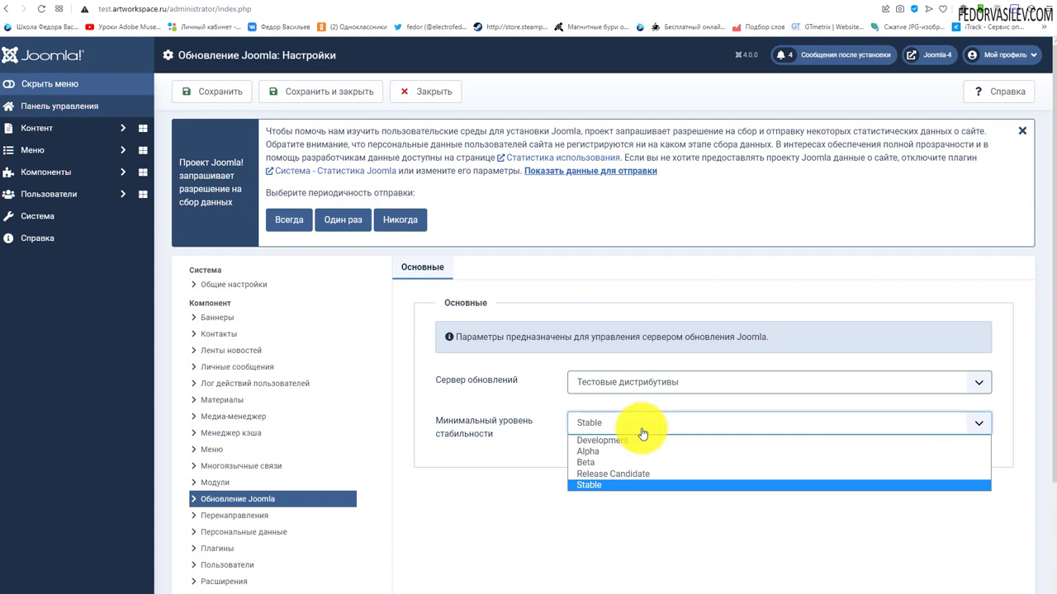
pyautogui.click(614, 477)
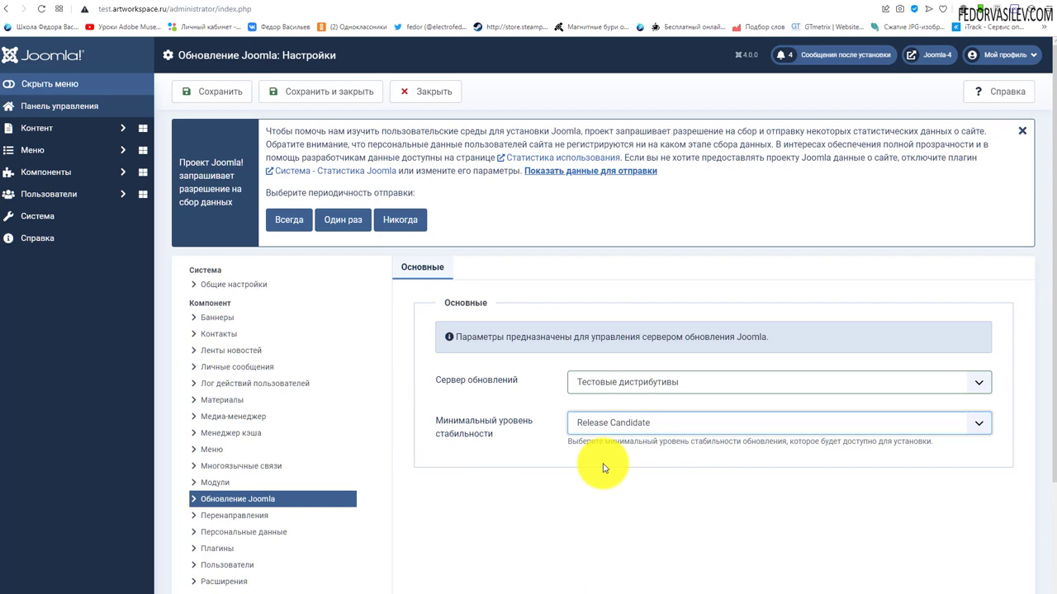
# Try the "Пользовательский URL" update server with the minimum stability level set to "Stable".
pyautogui.click(600, 382)
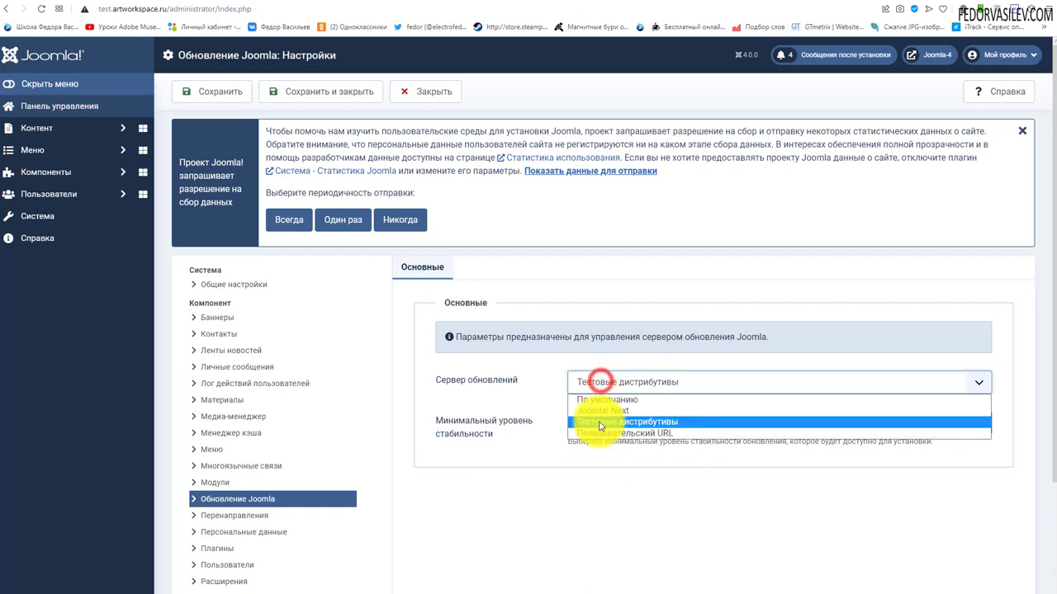
pyautogui.click(599, 431)
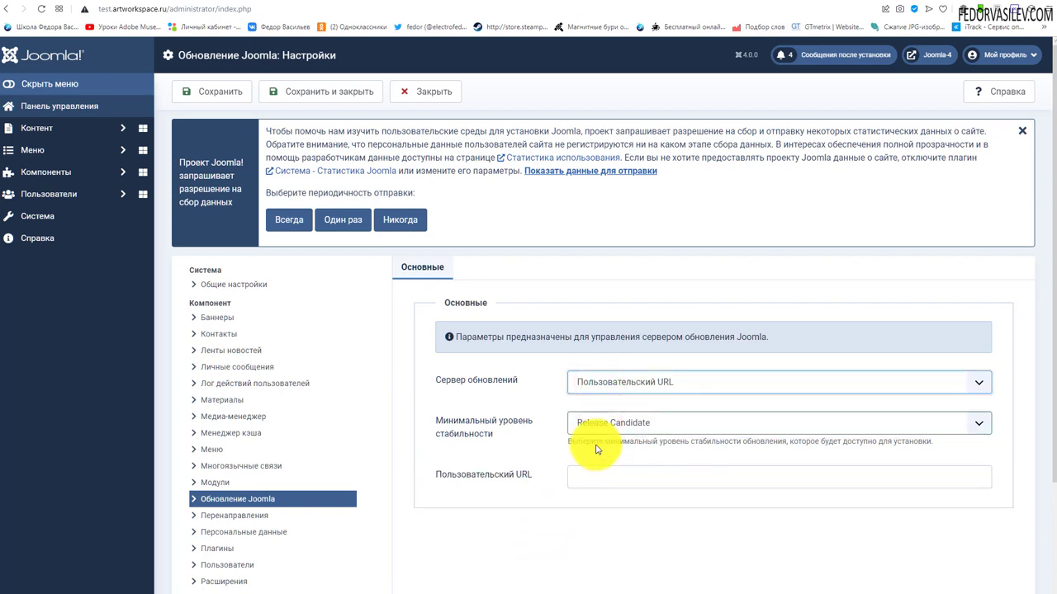
pyautogui.click(604, 432)
pyautogui.click(587, 484)
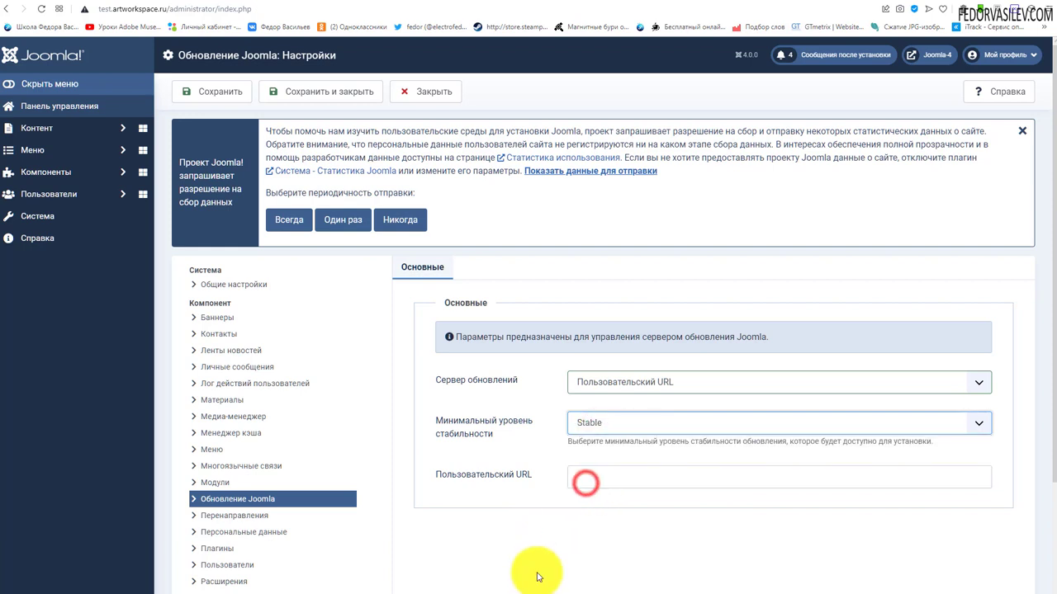
pyautogui.click(586, 478)
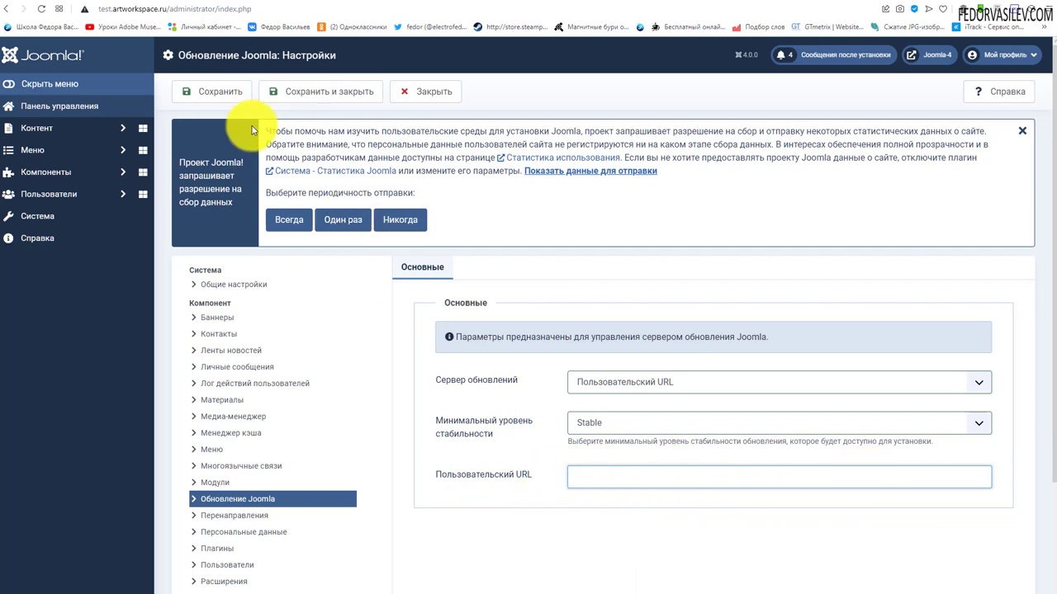
# Set the Joomla update server to "По умолчанию" and look over the available server options again.
pyautogui.click(607, 380)
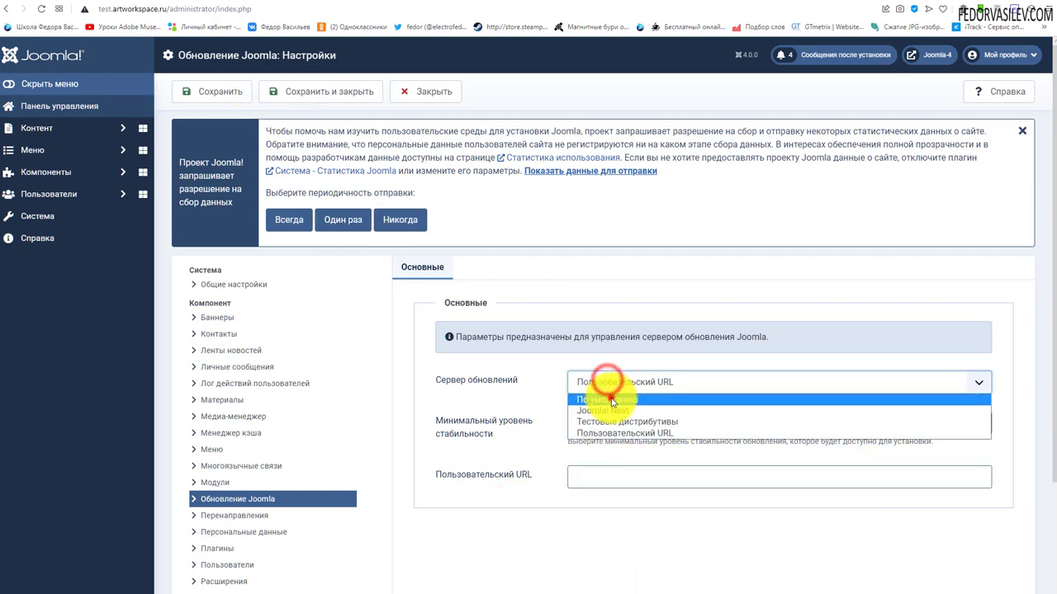
pyautogui.click(610, 400)
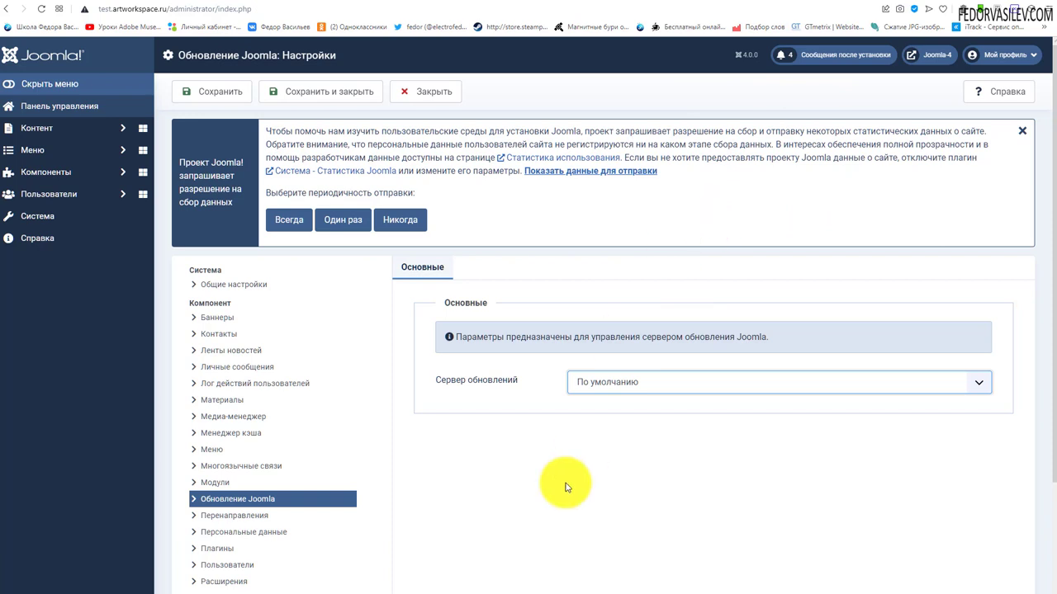
pyautogui.click(606, 384)
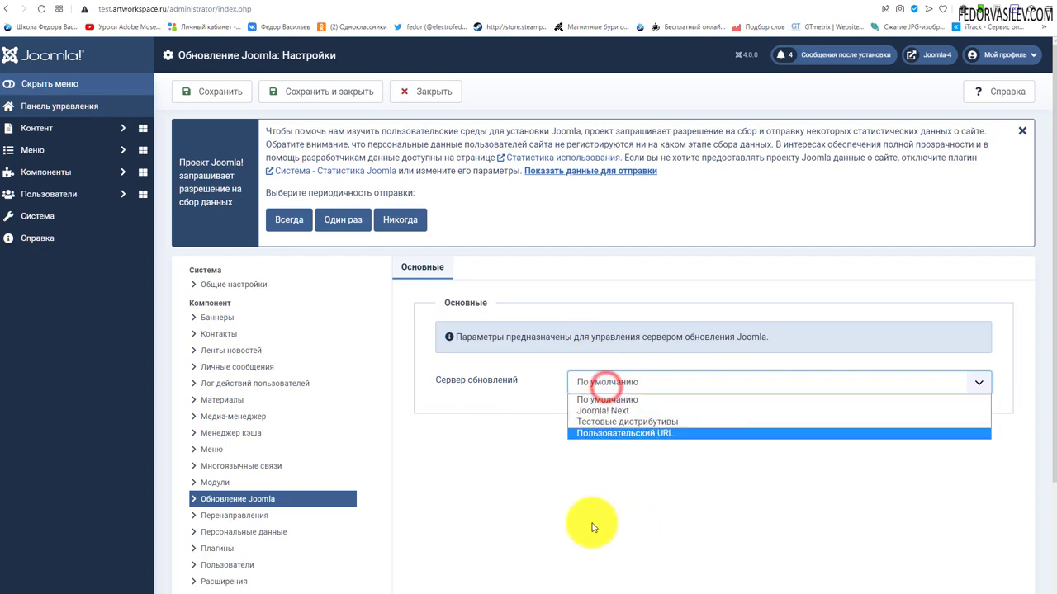
pyautogui.click(545, 491)
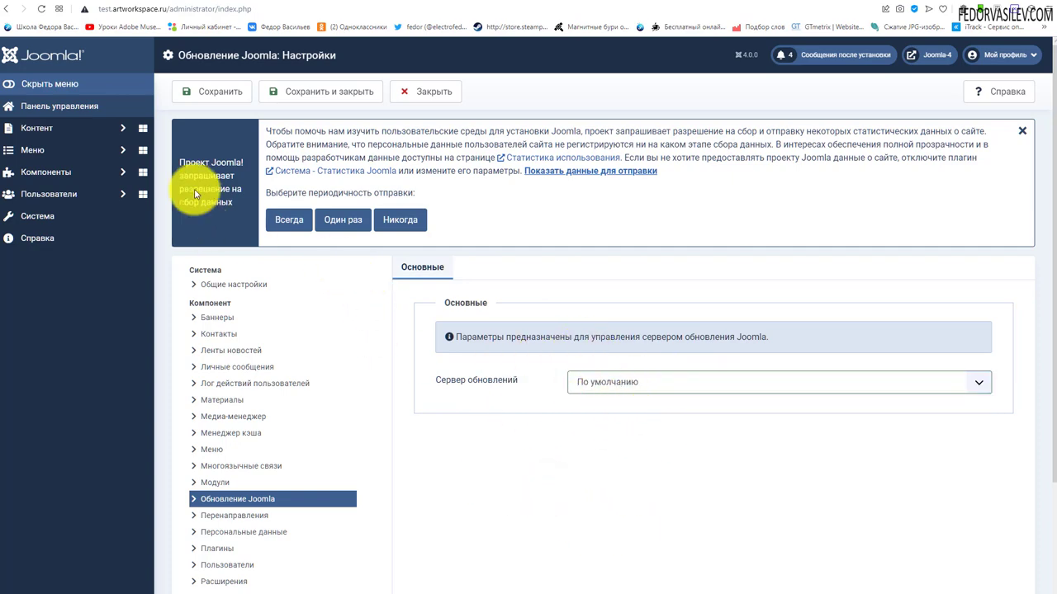
# Return to the dashboard without saving the settings and open the Joomla 4.0.2 update check.
pyautogui.click(105, 105)
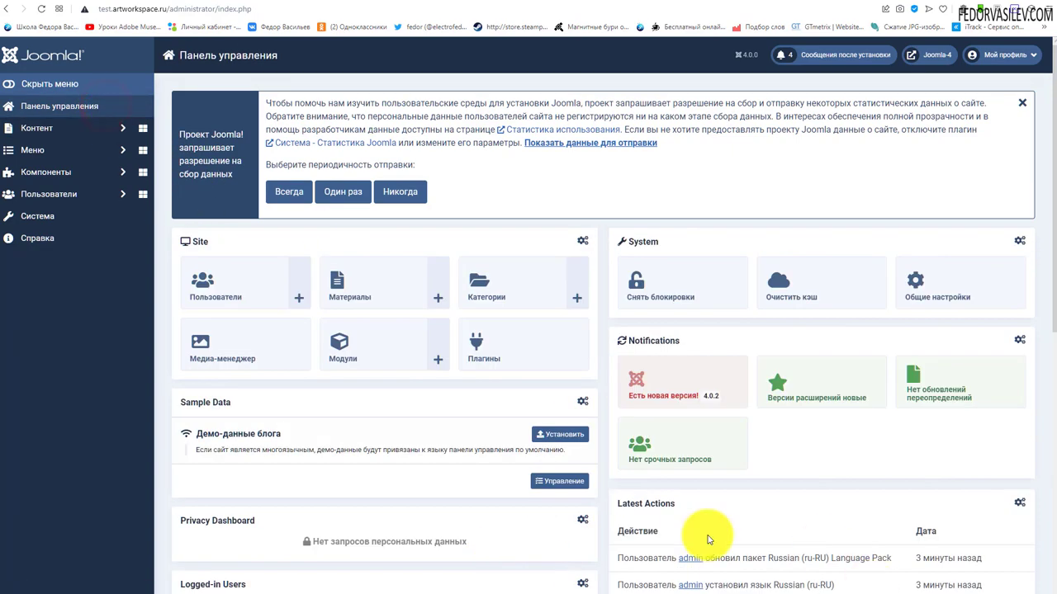
pyautogui.click(649, 388)
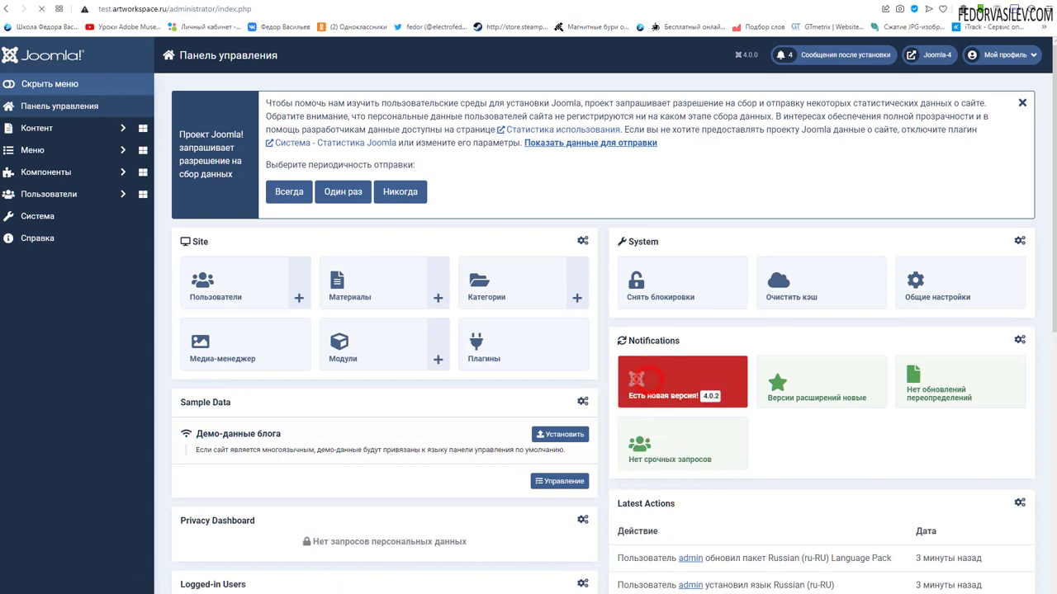
pyautogui.scroll(-2, 517, 460)
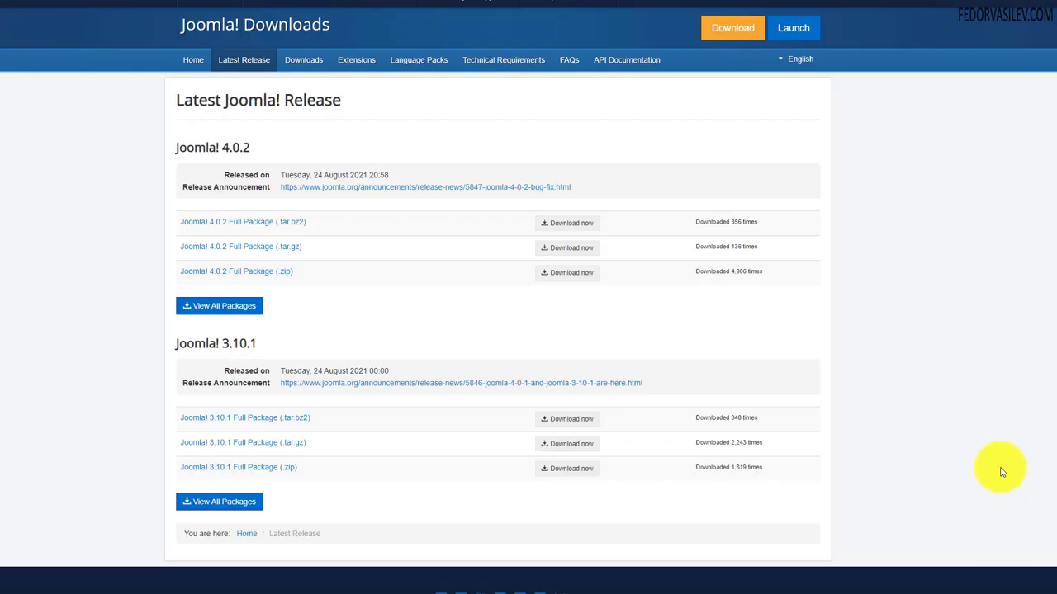
# Translate the Latest Joomla! Release download page into Russian and open the full list of Joomla 4.0.2 packages.
pyautogui.rightClick(877, 161)
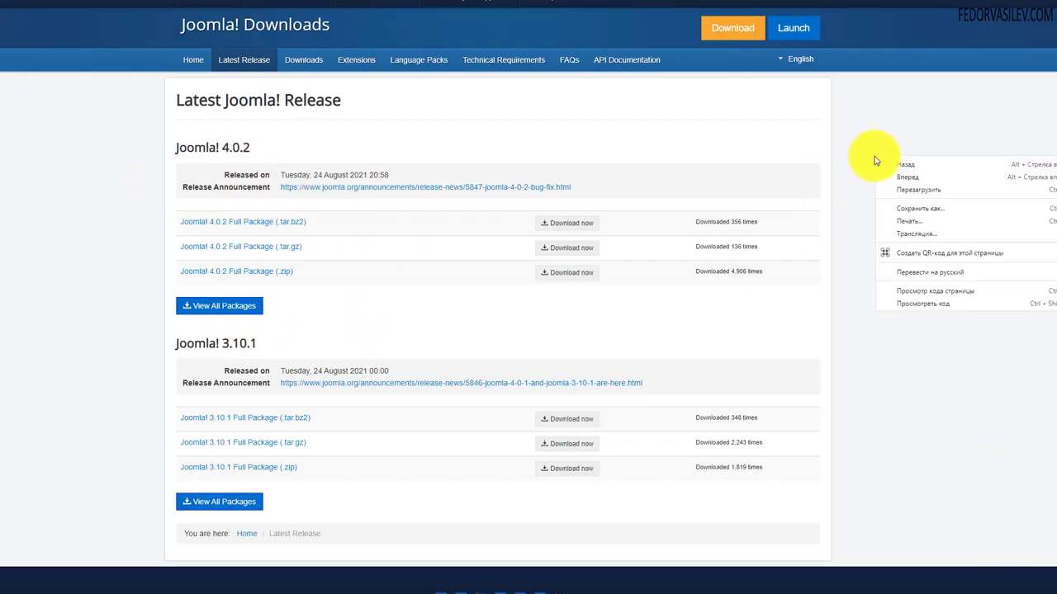
pyautogui.click(903, 273)
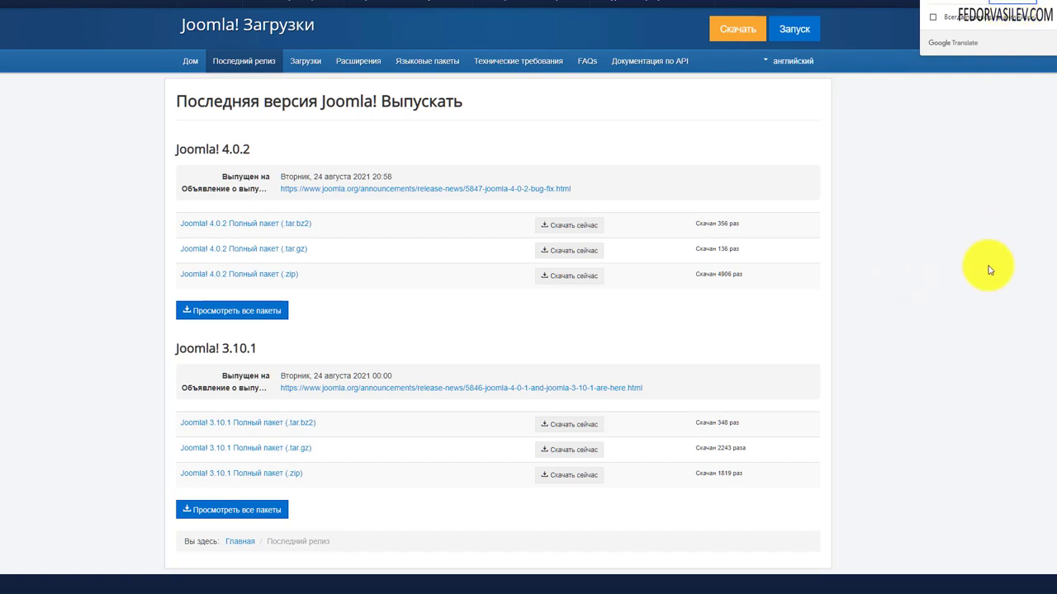
pyautogui.click(987, 265)
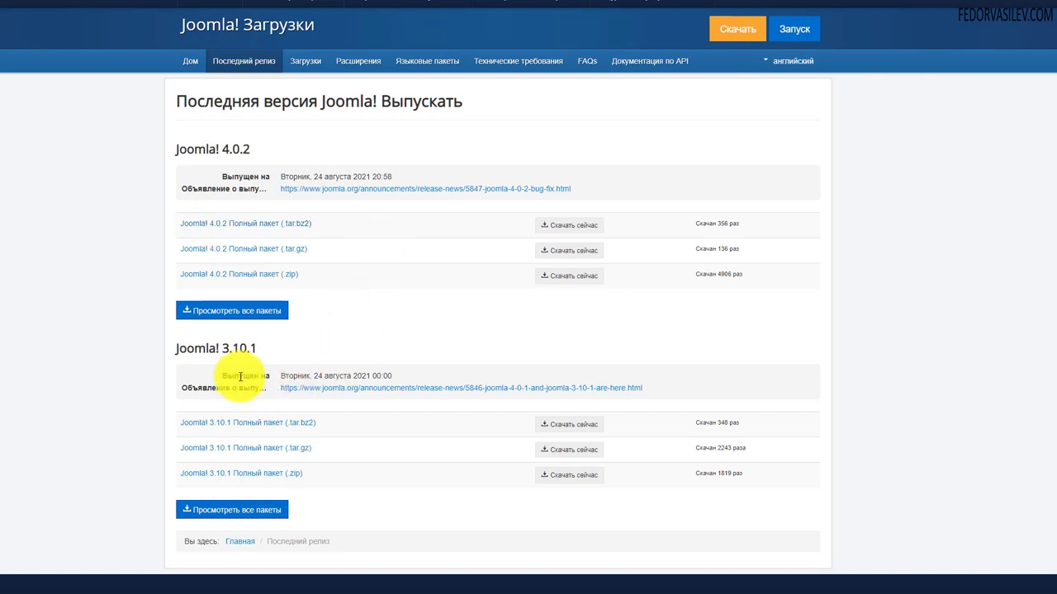
pyautogui.click(246, 312)
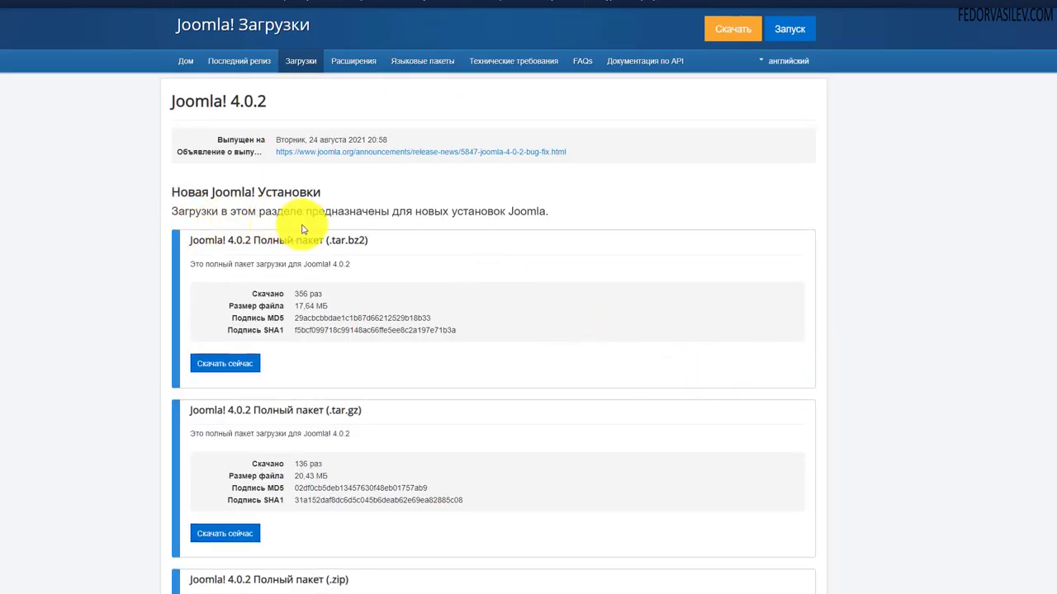
# Examine the Joomla 4.0.2 packages for new installations and existing sites, including the 4.0.1 to 4.0.2 patch.
pyautogui.moveTo(549, 211); pyautogui.dragTo(278, 212)
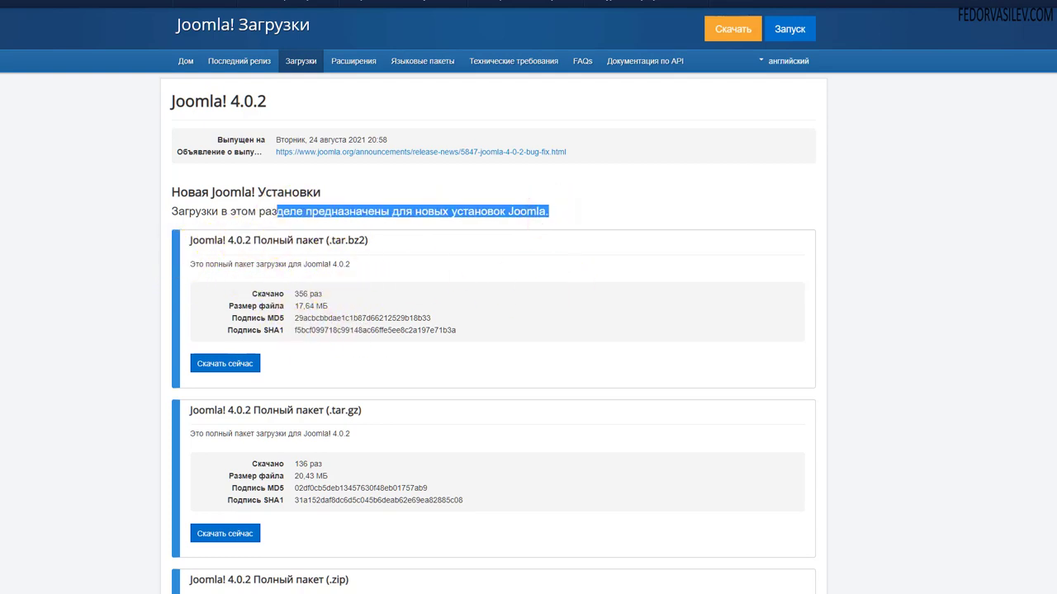
pyautogui.scroll(-4, 528, 330)
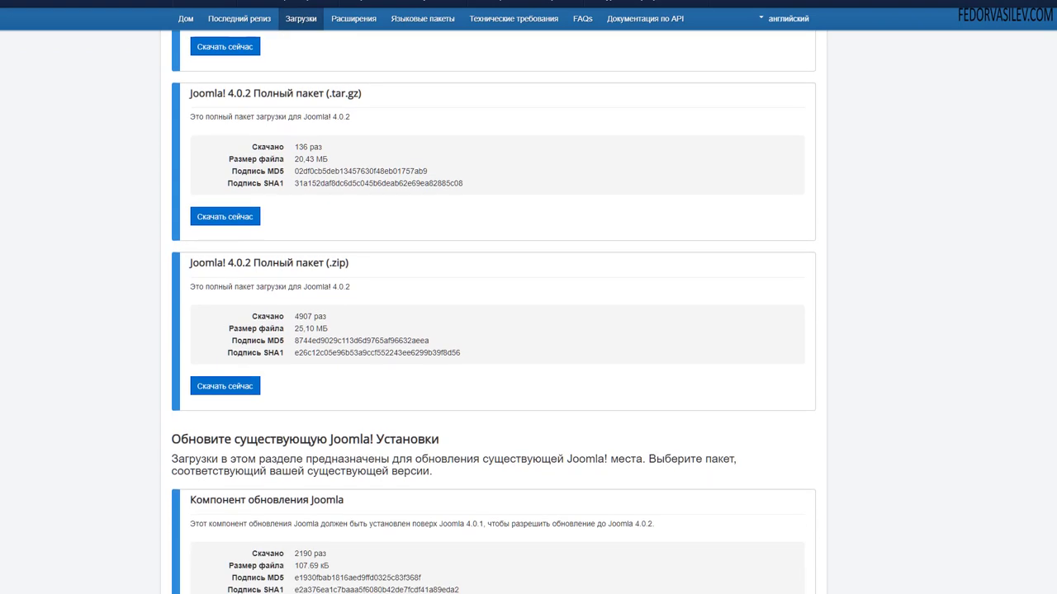
pyautogui.scroll(-4, 1002, 312)
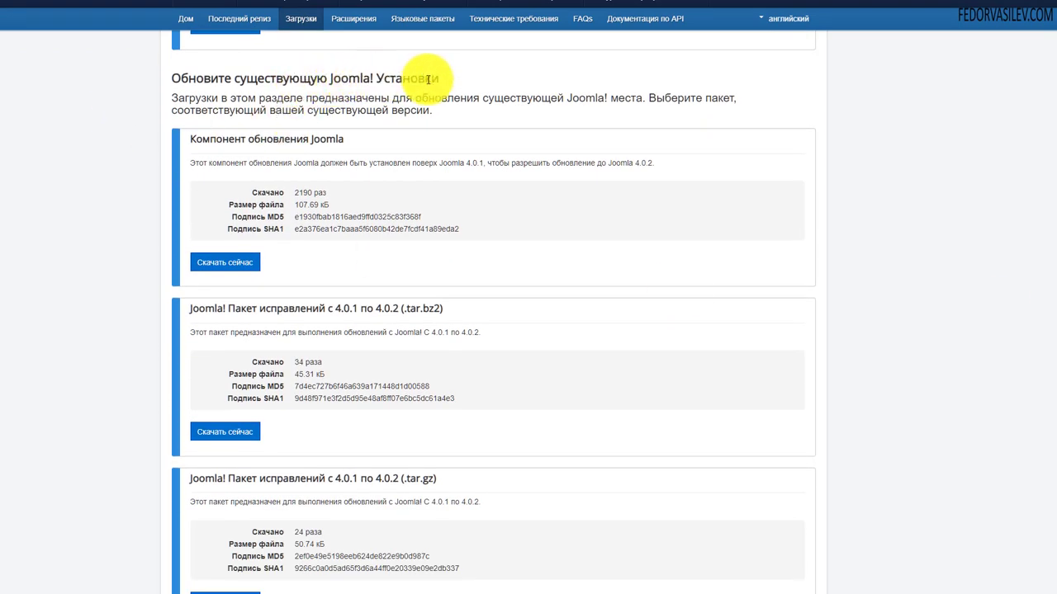
pyautogui.moveTo(439, 79); pyautogui.dragTo(264, 78)
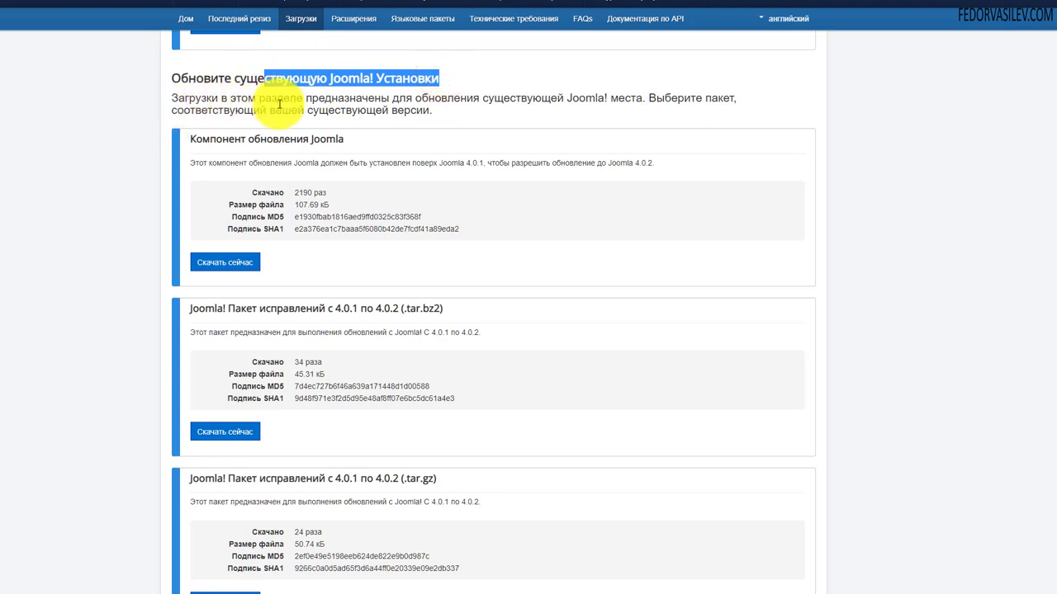
pyautogui.moveTo(447, 97); pyautogui.dragTo(677, 99)
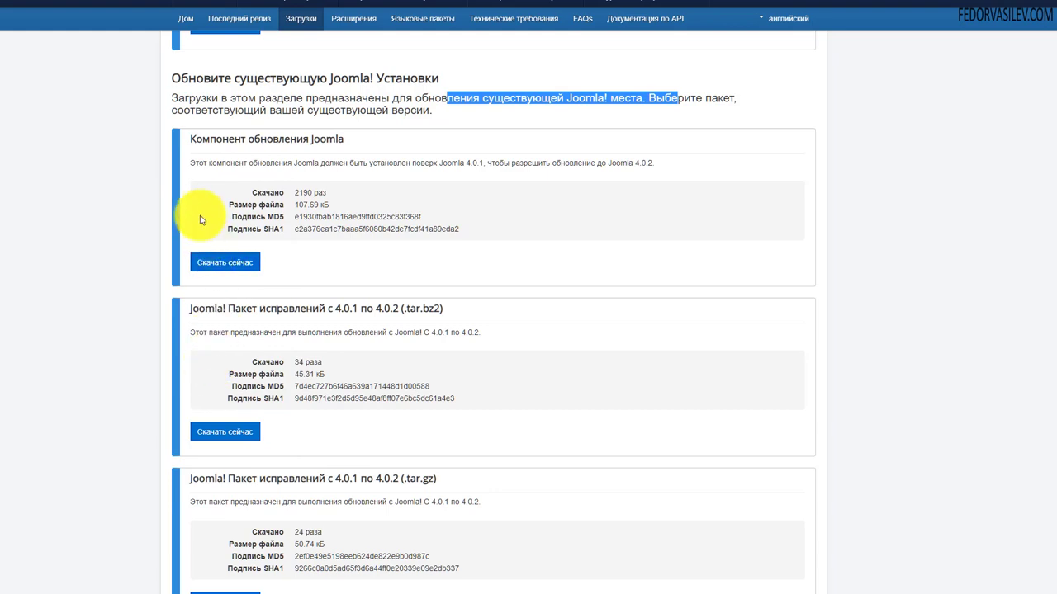
pyautogui.scroll(-3, 198, 216)
pyautogui.moveTo(215, 143); pyautogui.dragTo(443, 143)
pyautogui.click(347, 142)
pyautogui.moveTo(351, 144); pyautogui.dragTo(361, 143)
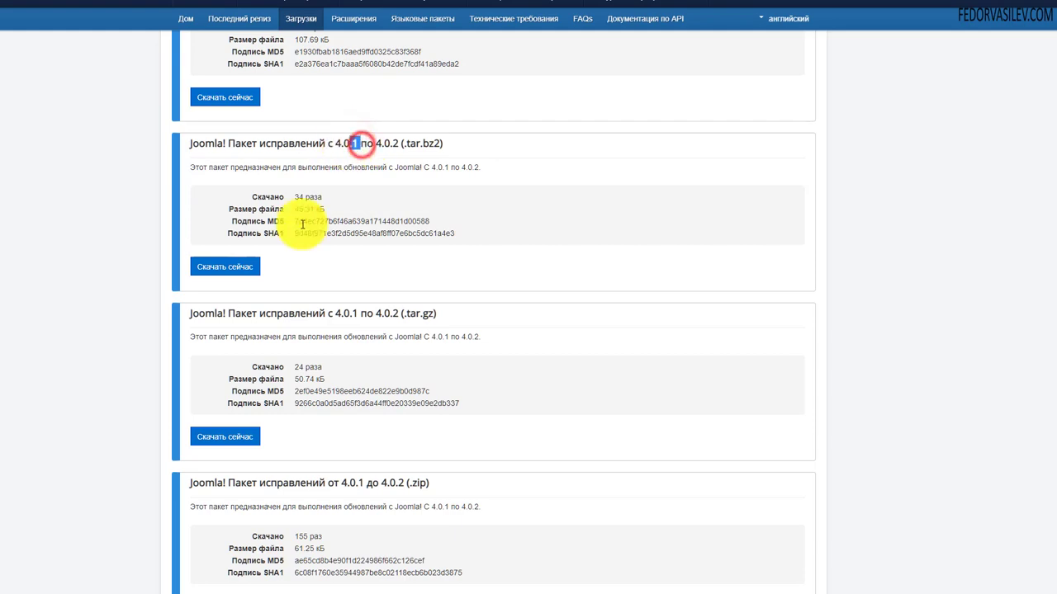
# Find the patch packages from Joomla 4.0.x to 4.0.2 and download the .tar.bz2 version.
pyautogui.scroll(-3, 389, 149)
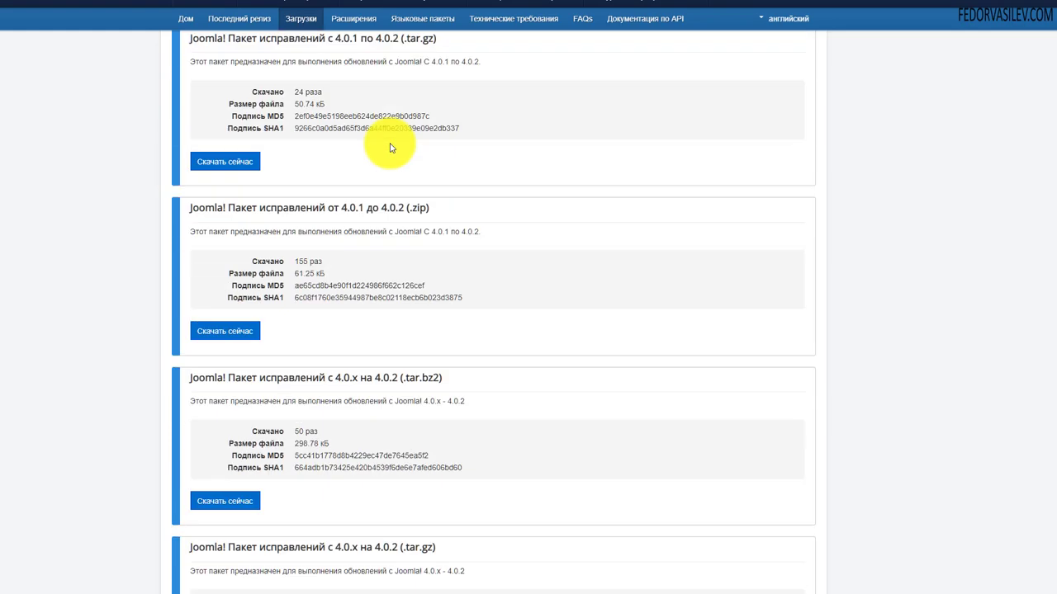
pyautogui.scroll(-3, 392, 148)
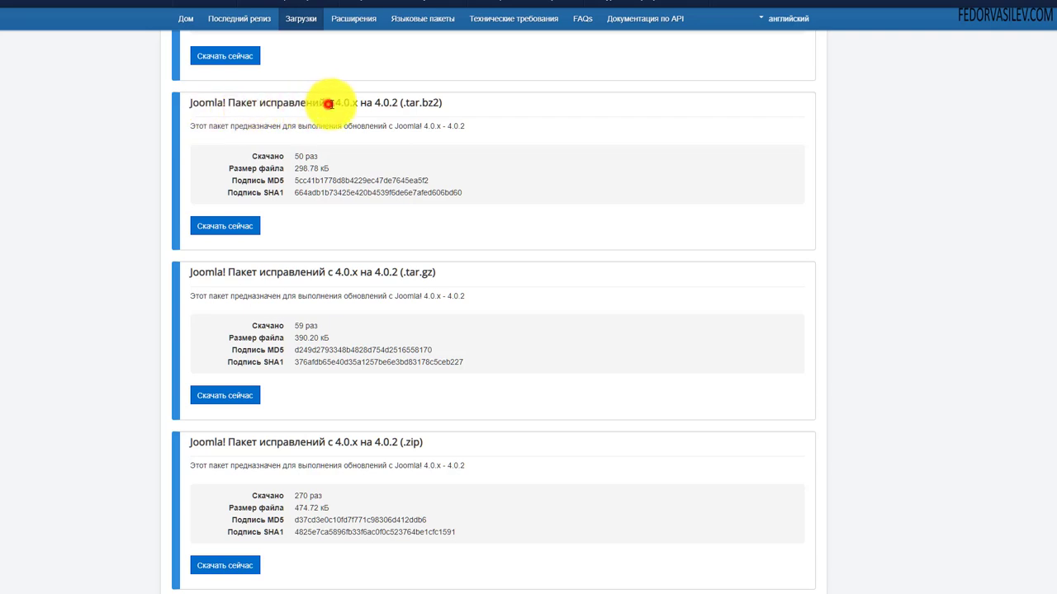
pyautogui.moveTo(328, 103); pyautogui.dragTo(359, 103)
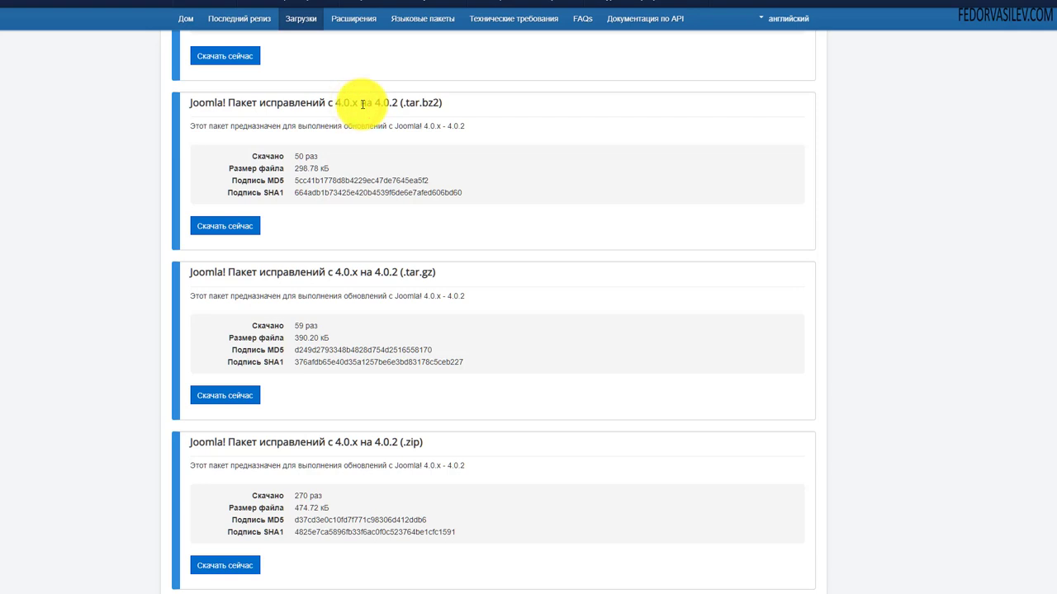
pyautogui.moveTo(361, 104); pyautogui.dragTo(443, 103)
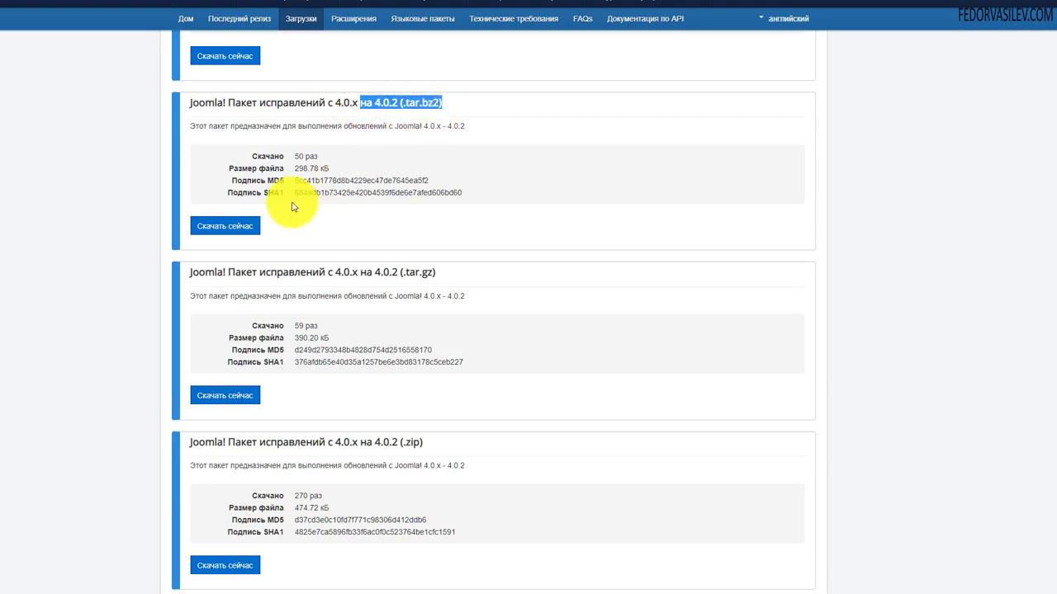
pyautogui.moveTo(252, 168); pyautogui.dragTo(335, 169)
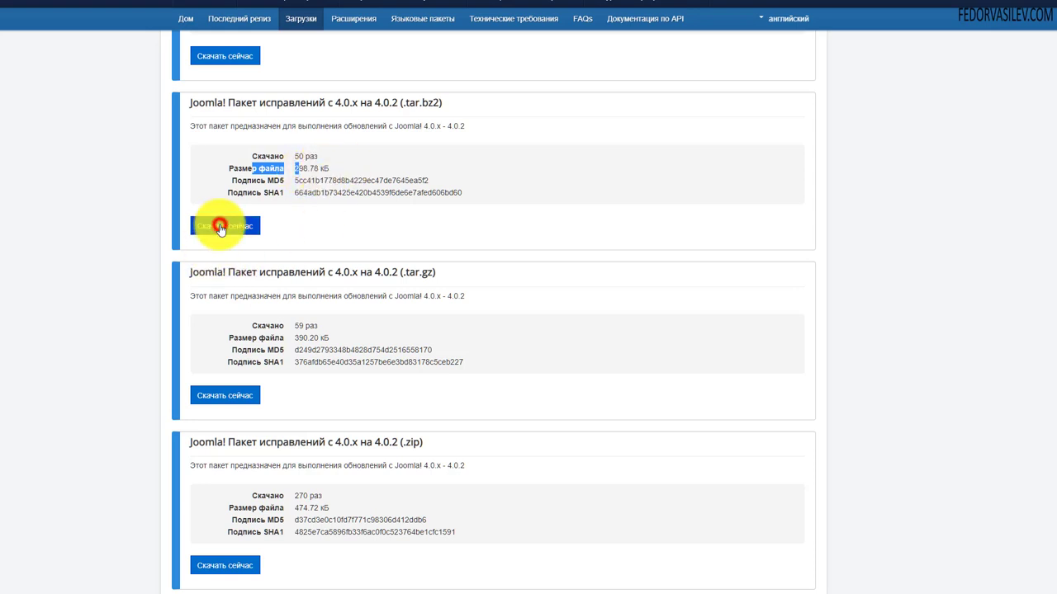
pyautogui.click(220, 228)
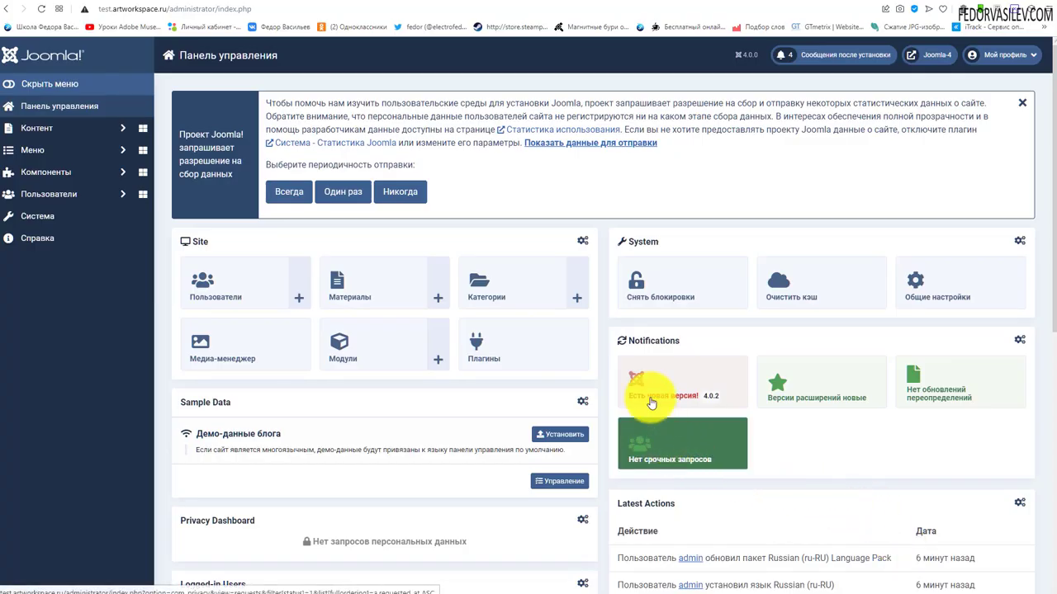
# Reopen the Joomla 4.0.2 update from the dashboard, accept the warning about potentially incompatible extensions and proceed with the update.
pyautogui.click(670, 391)
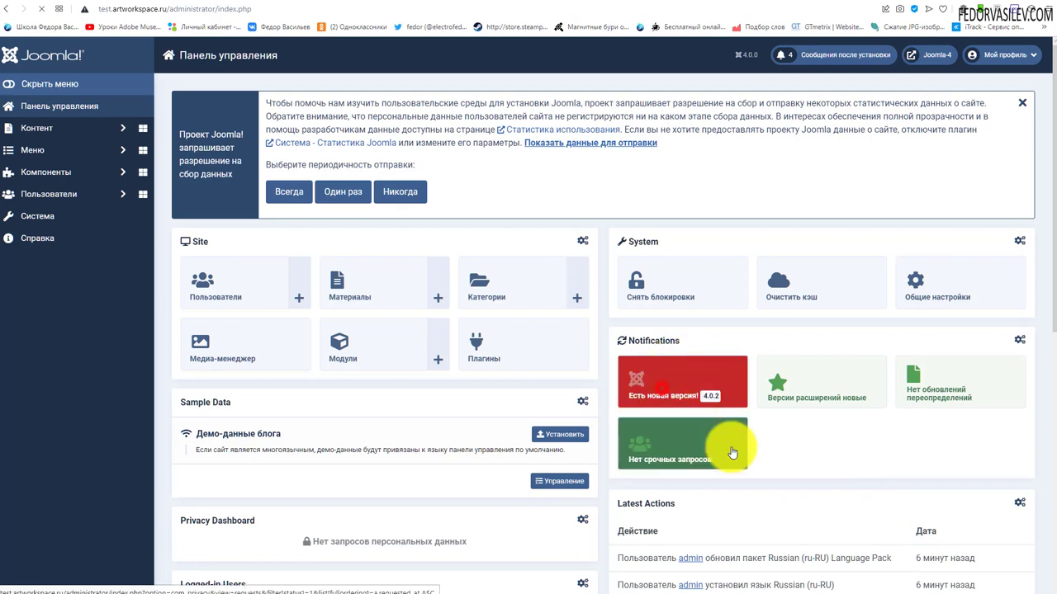
pyautogui.scroll(-2, 505, 352)
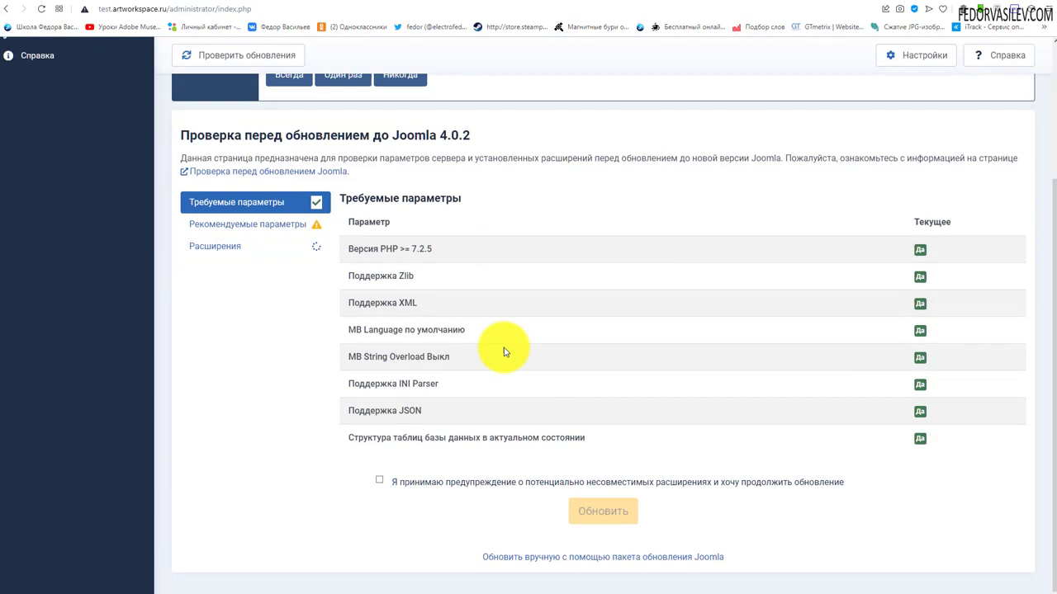
pyautogui.click(379, 480)
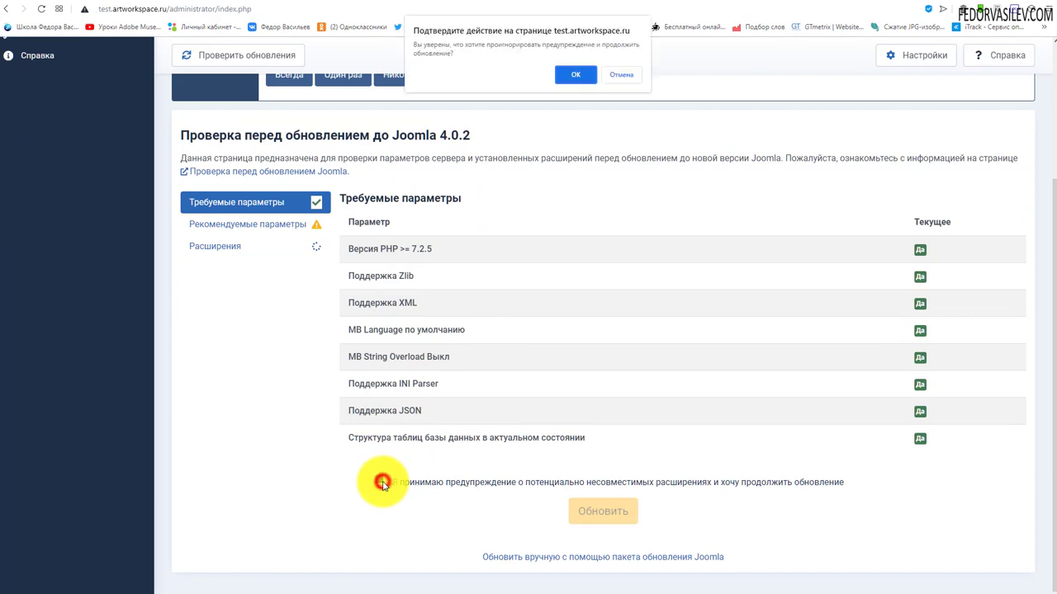
pyautogui.click(577, 74)
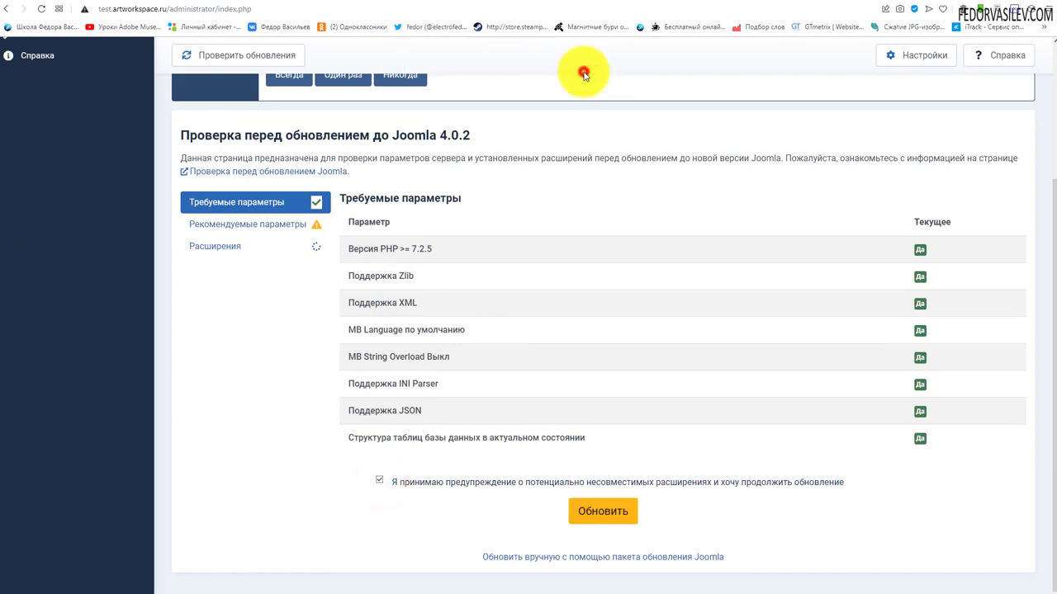
pyautogui.click(595, 511)
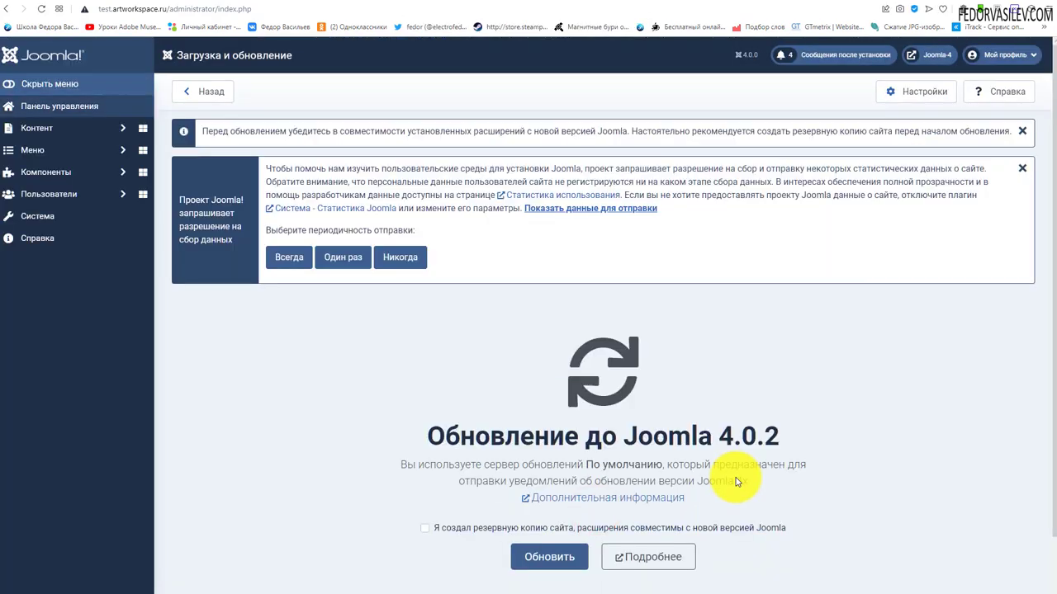
# Confirm for the Joomla 4.0.2 update that a site backup exists and the extensions are compatible.
pyautogui.scroll(-1, 850, 400)
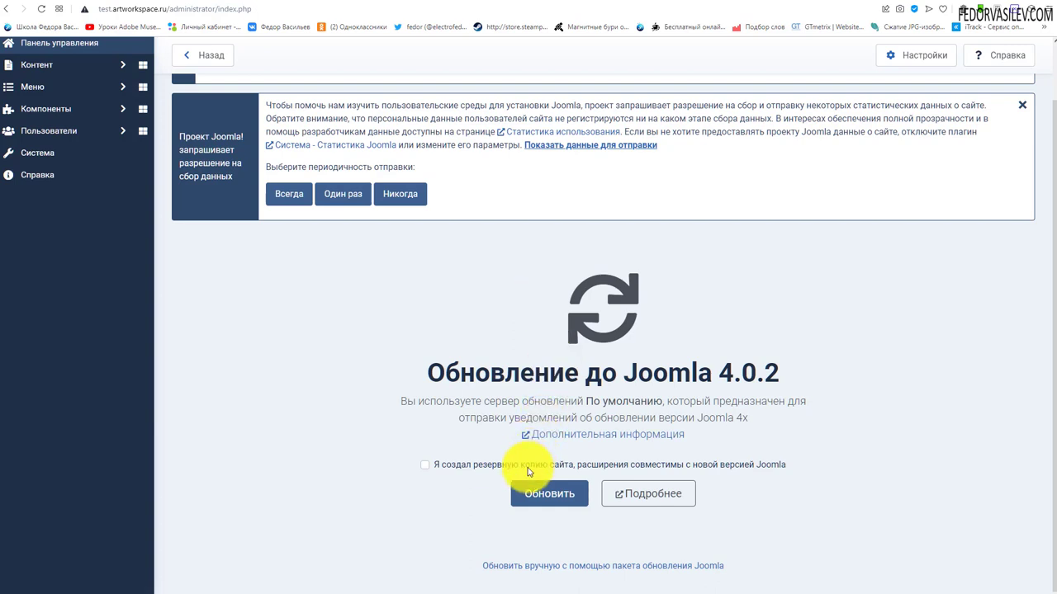
pyautogui.click(424, 465)
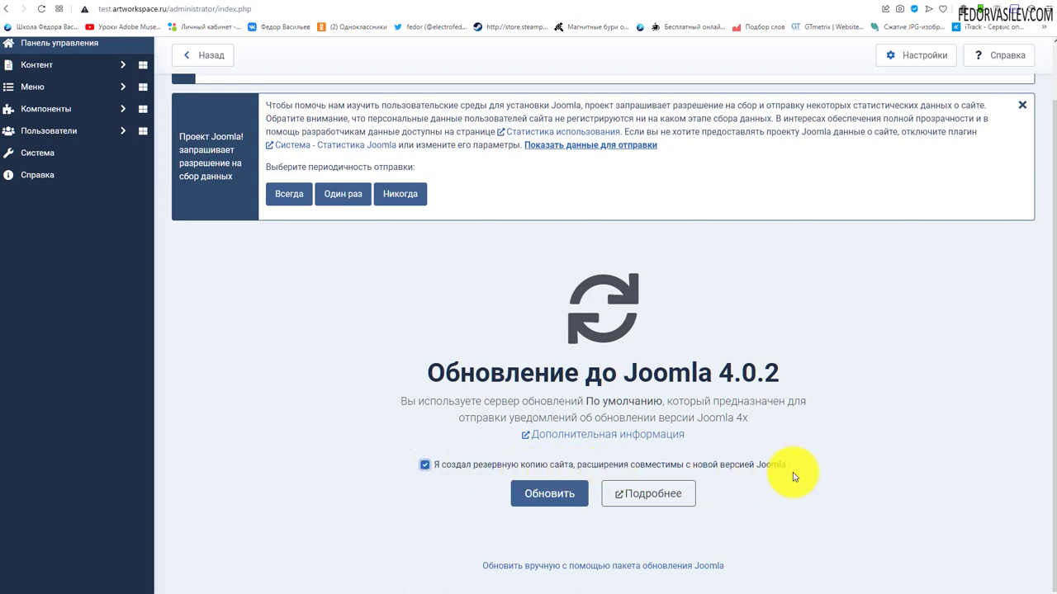
pyautogui.moveTo(578, 469); pyautogui.dragTo(788, 470)
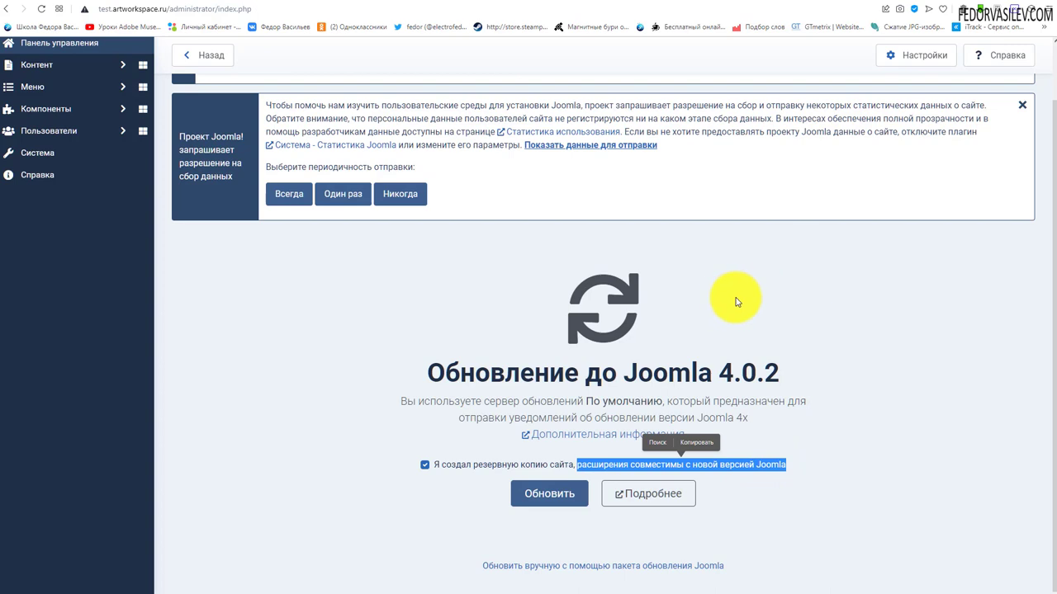
# Start the Joomla 4.0.2 update with the backup and extension compatibility confirmation enabled.
pyautogui.click(809, 446)
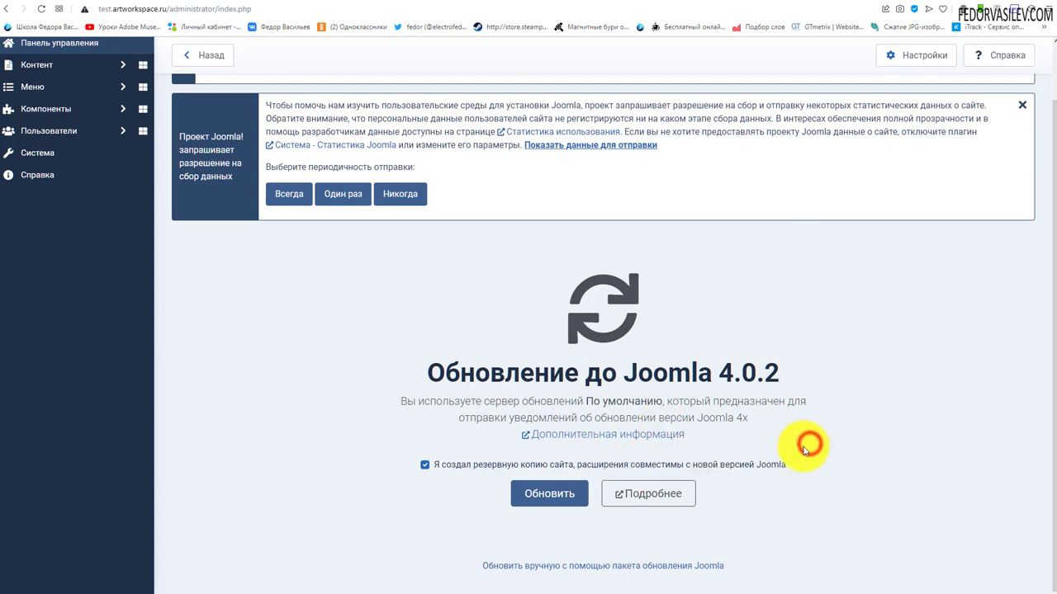
pyautogui.click(425, 466)
pyautogui.click(545, 497)
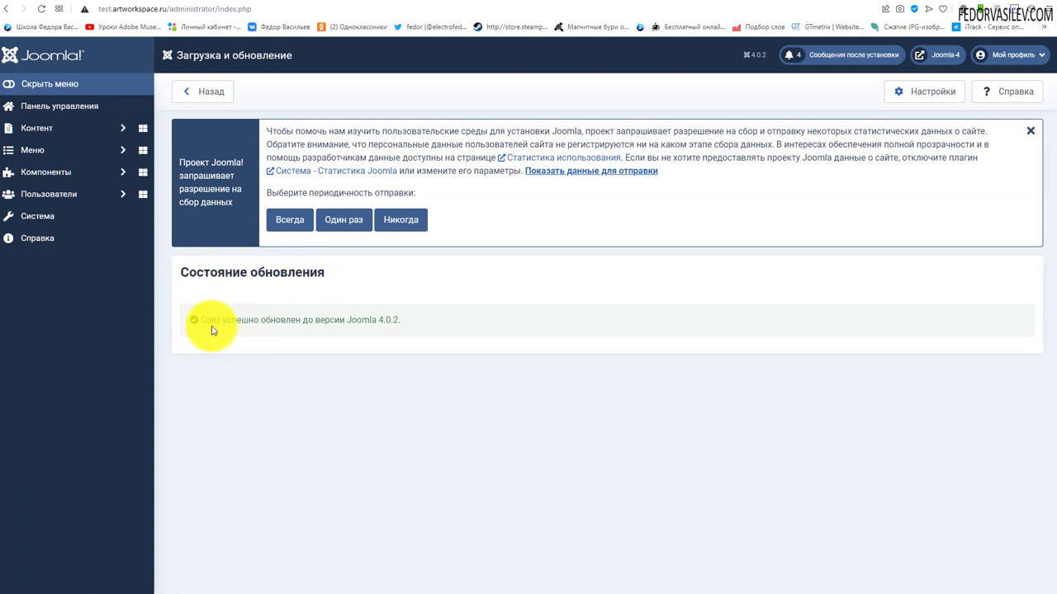
# Check the update status message and the Joomla version number shown for the site.
pyautogui.moveTo(401, 320); pyautogui.dragTo(338, 319)
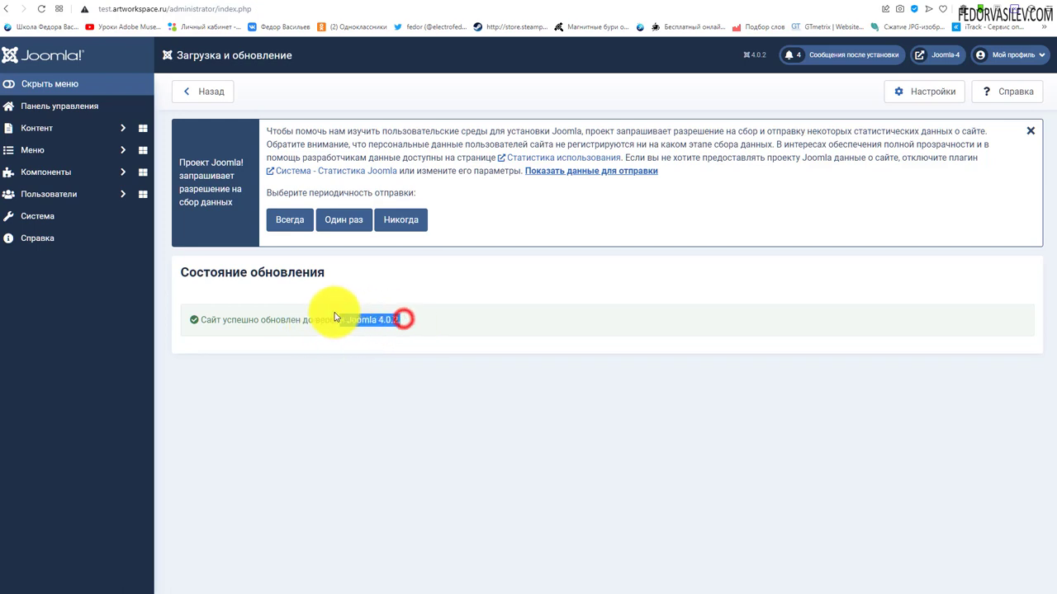
pyautogui.click(531, 395)
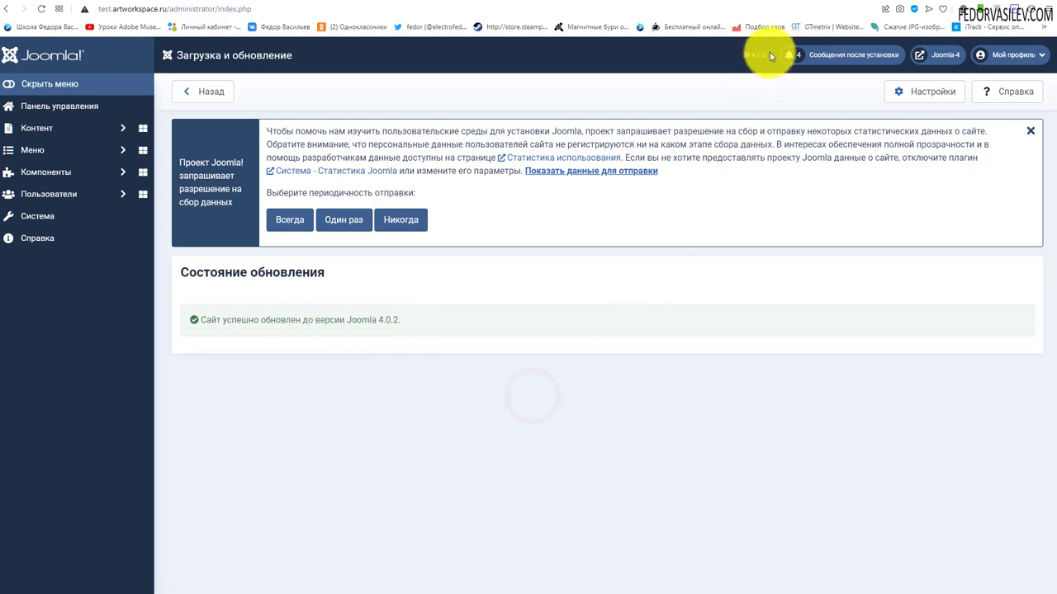
pyautogui.moveTo(768, 54); pyautogui.dragTo(743, 54)
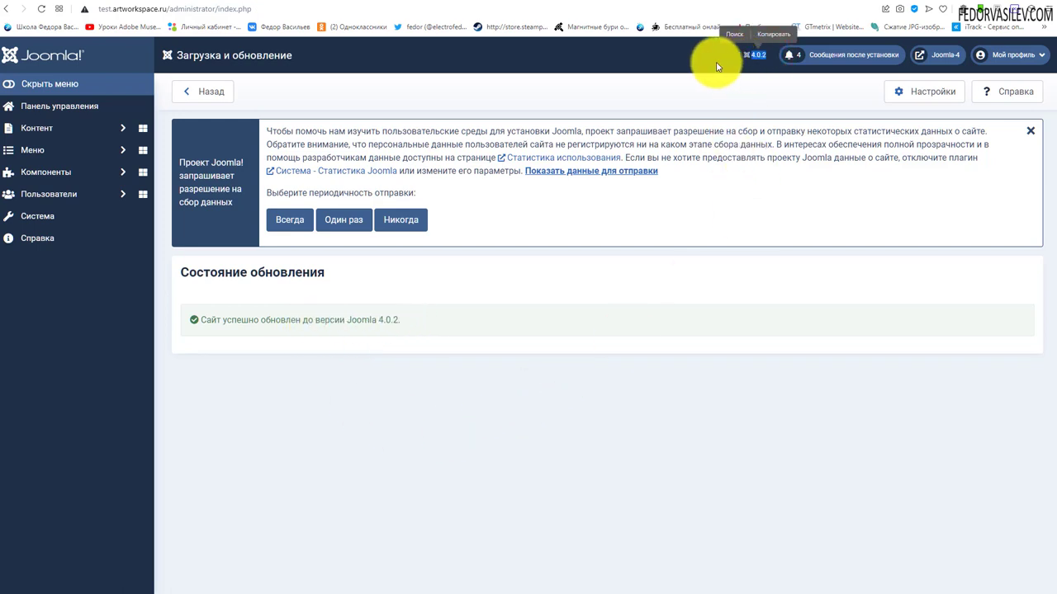
pyautogui.click(715, 60)
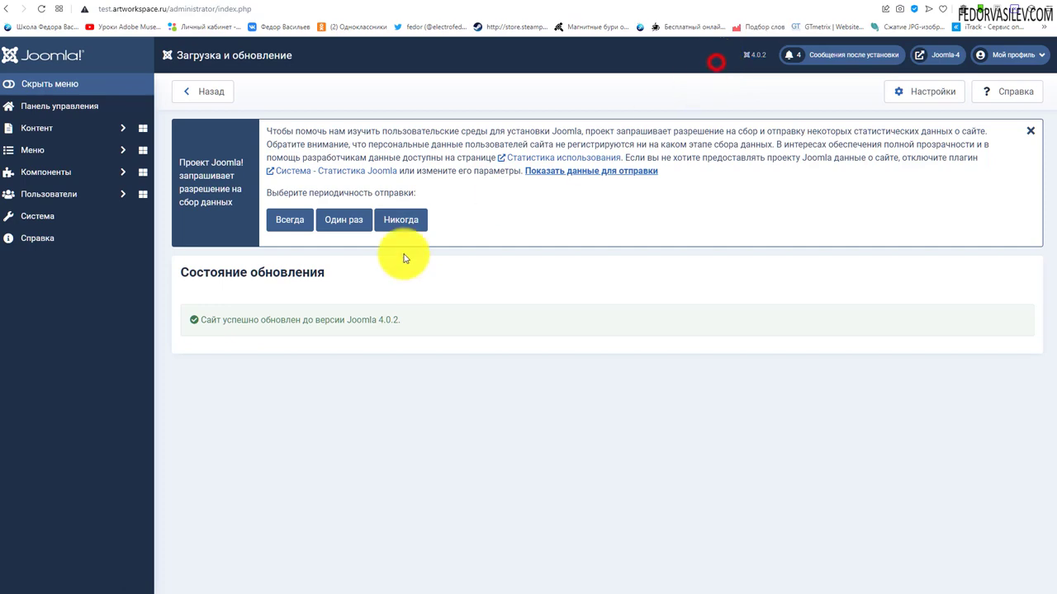
# Return to the dashboard and review the update notifications and the latest actions.
pyautogui.click(49, 106)
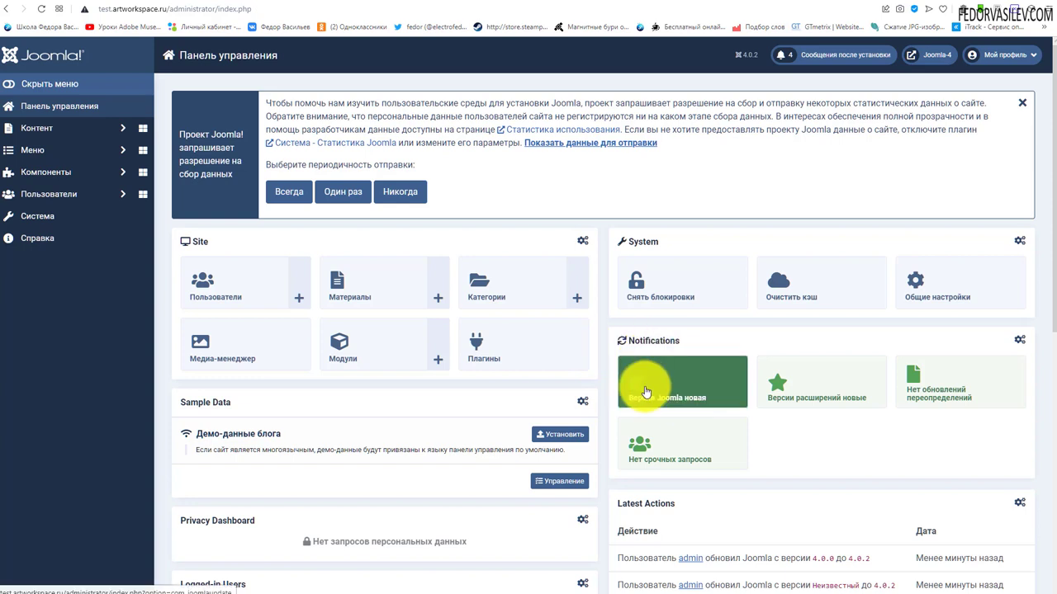
pyautogui.scroll(-5, 845, 443)
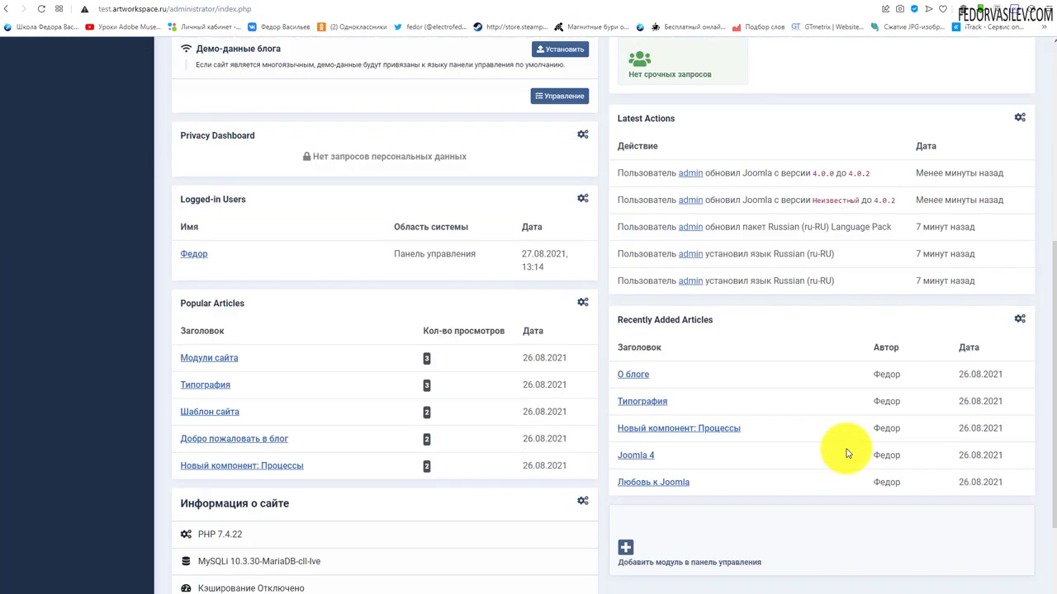
pyautogui.scroll(5, 846, 453)
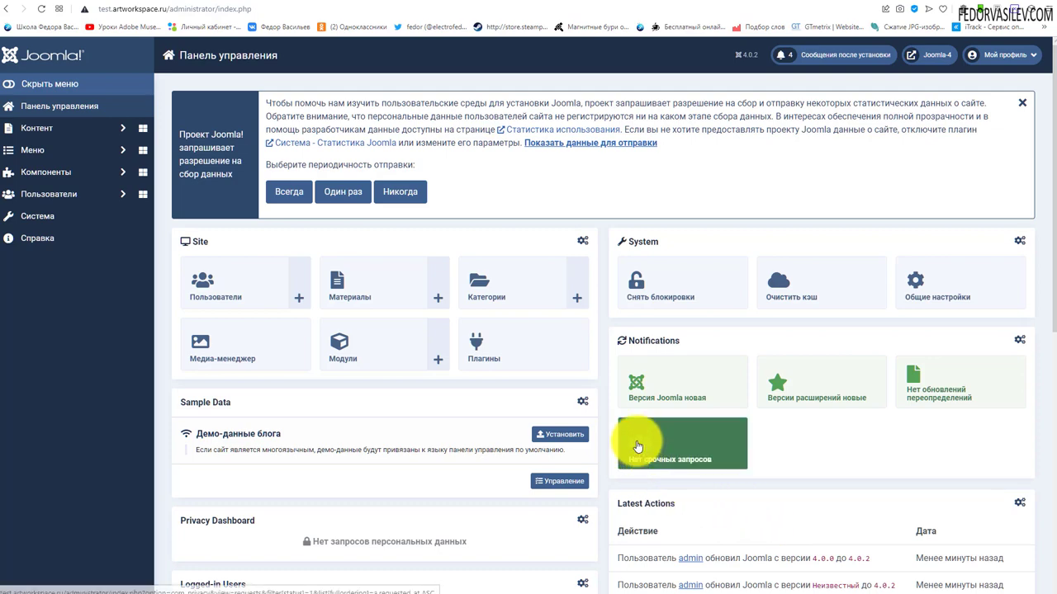
# Open the Joomla update page, go to the manual update with a package file and read its instructions.
pyautogui.click(650, 385)
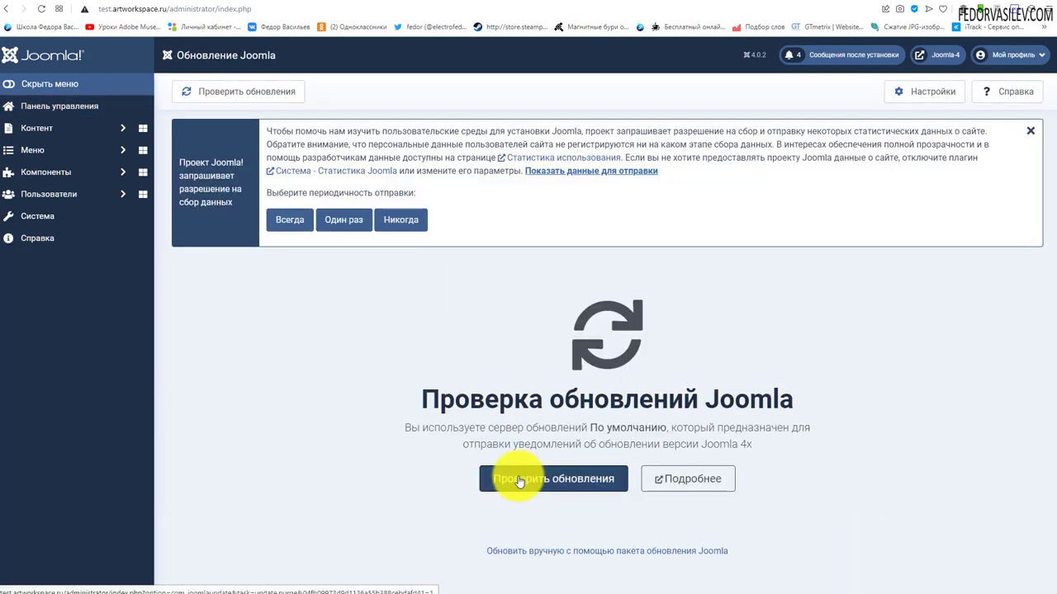
pyautogui.click(579, 553)
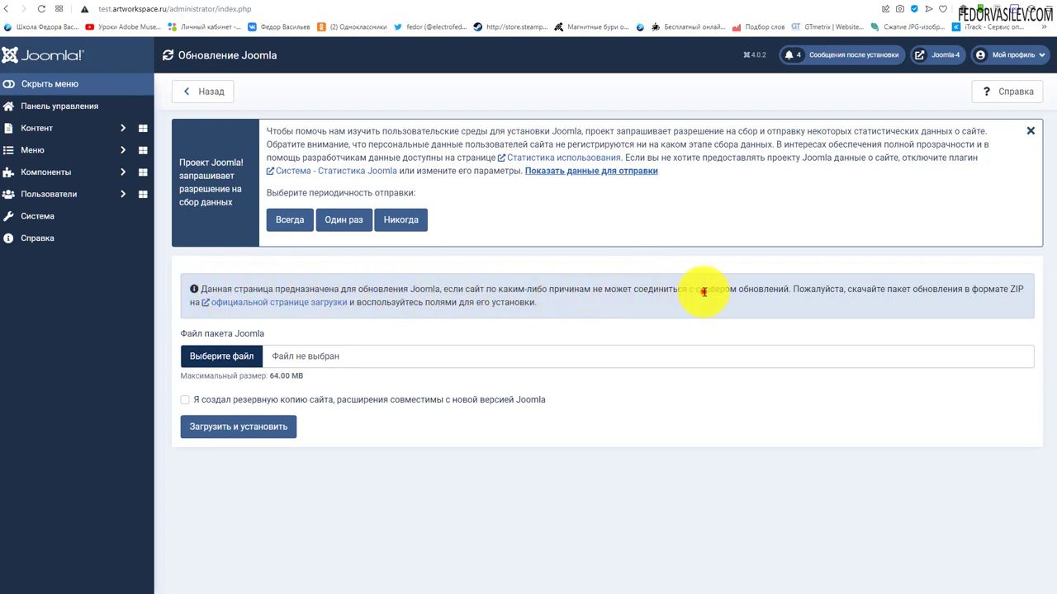
pyautogui.moveTo(703, 292); pyautogui.dragTo(799, 288)
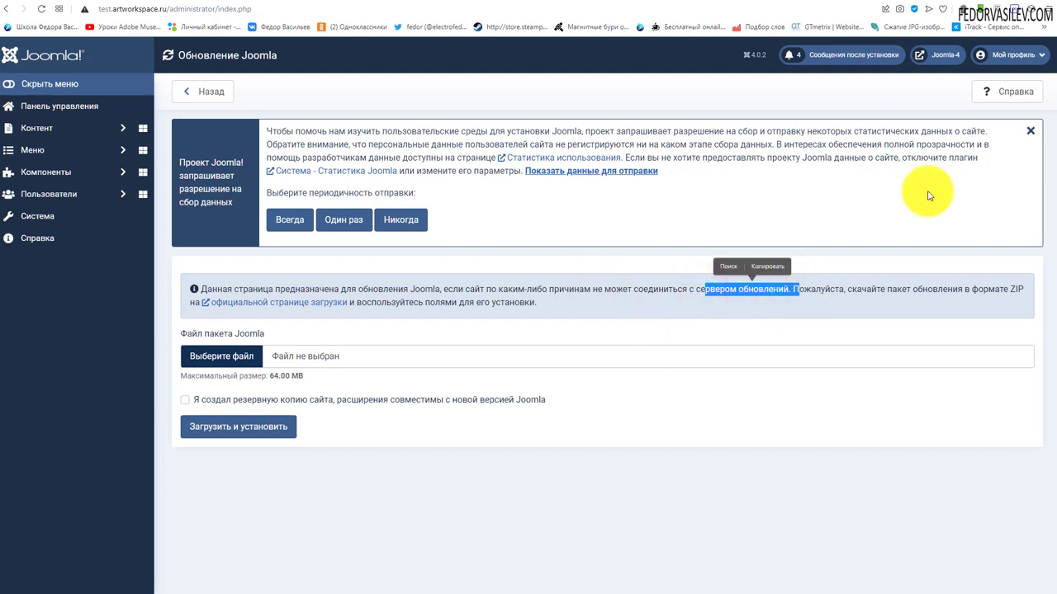
pyautogui.click(839, 291)
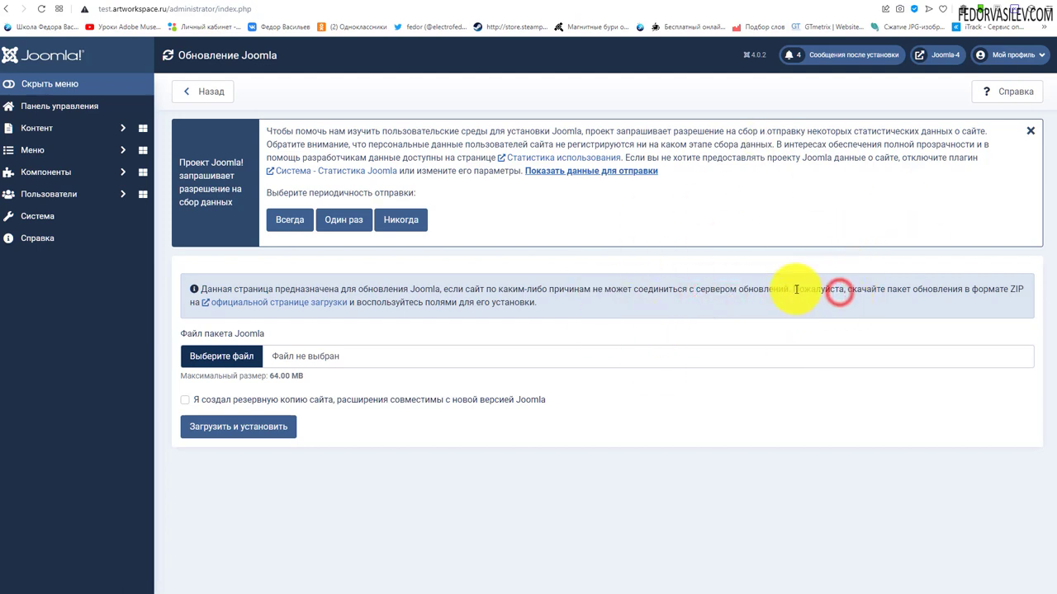
pyautogui.moveTo(796, 289); pyautogui.dragTo(1024, 291)
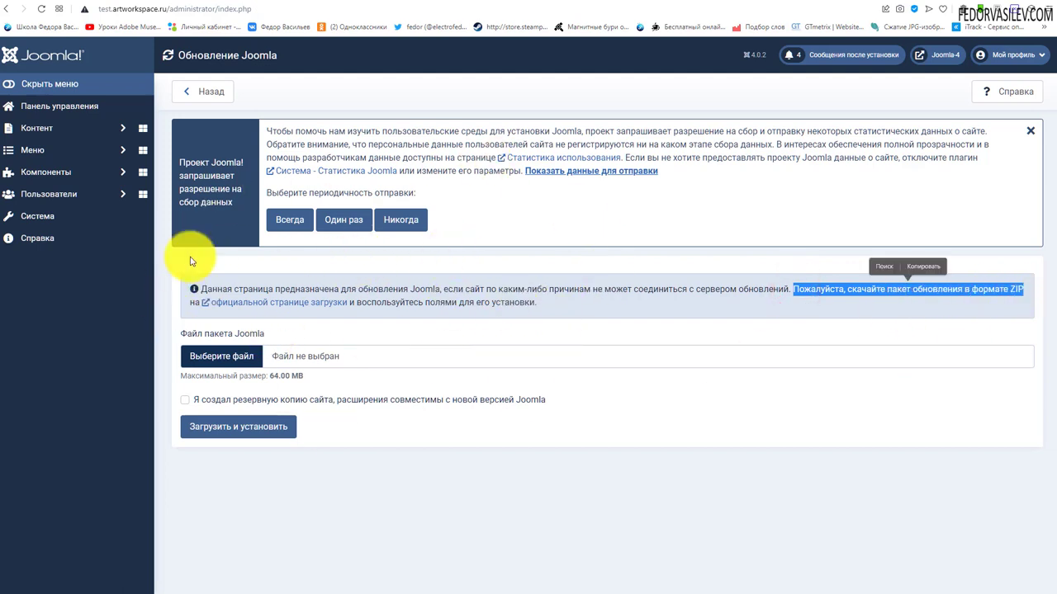
pyautogui.moveTo(551, 303); pyautogui.dragTo(176, 283)
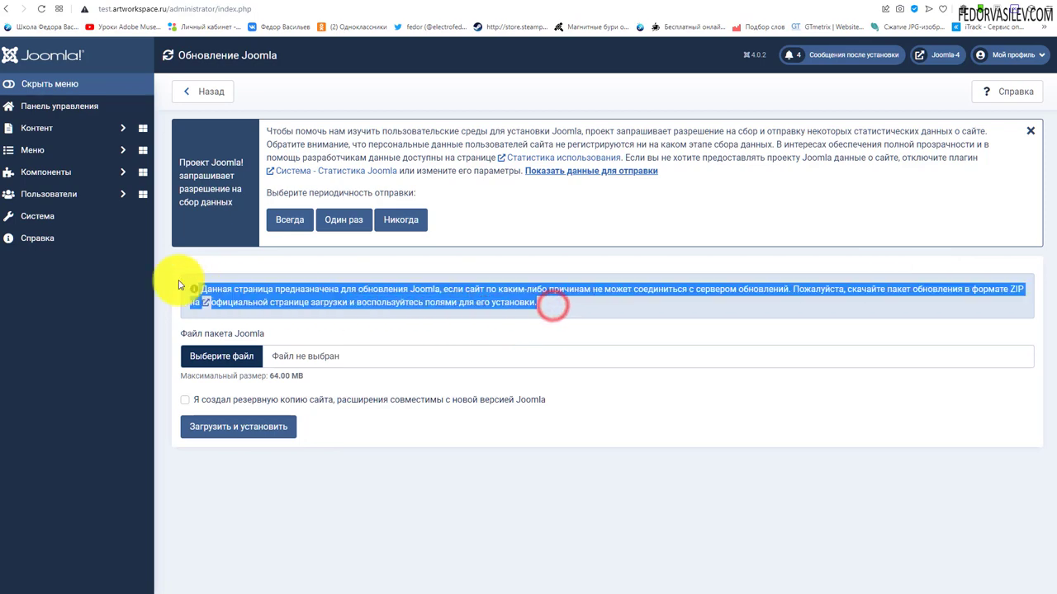
pyautogui.click(612, 332)
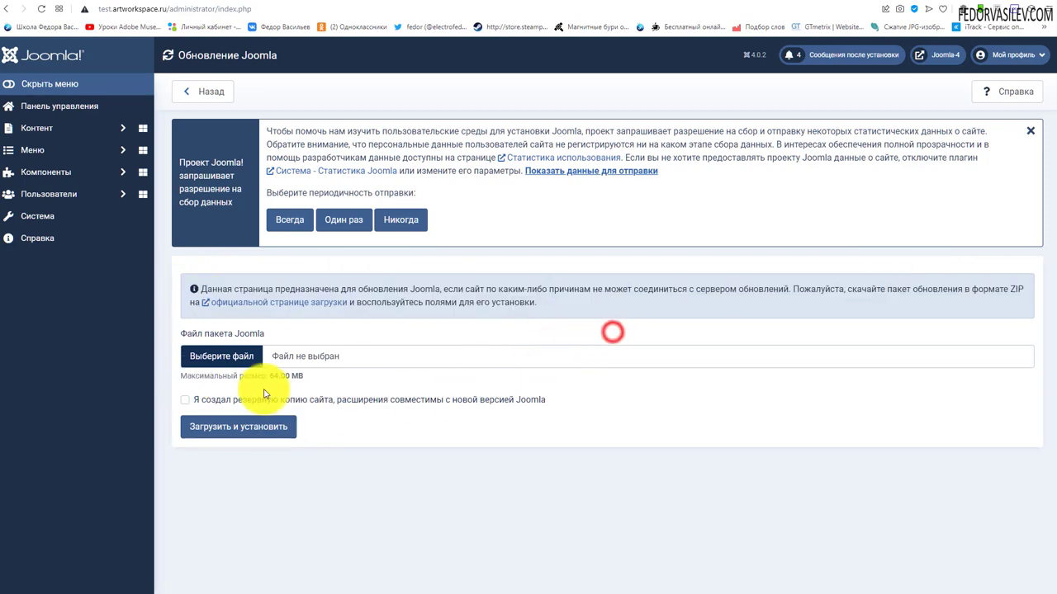
# Show all file types and choose Joomla_4.0.x_to_4.0.2-Stable-Patch_Package.tar as the Joomla package file.
pyautogui.click(229, 359)
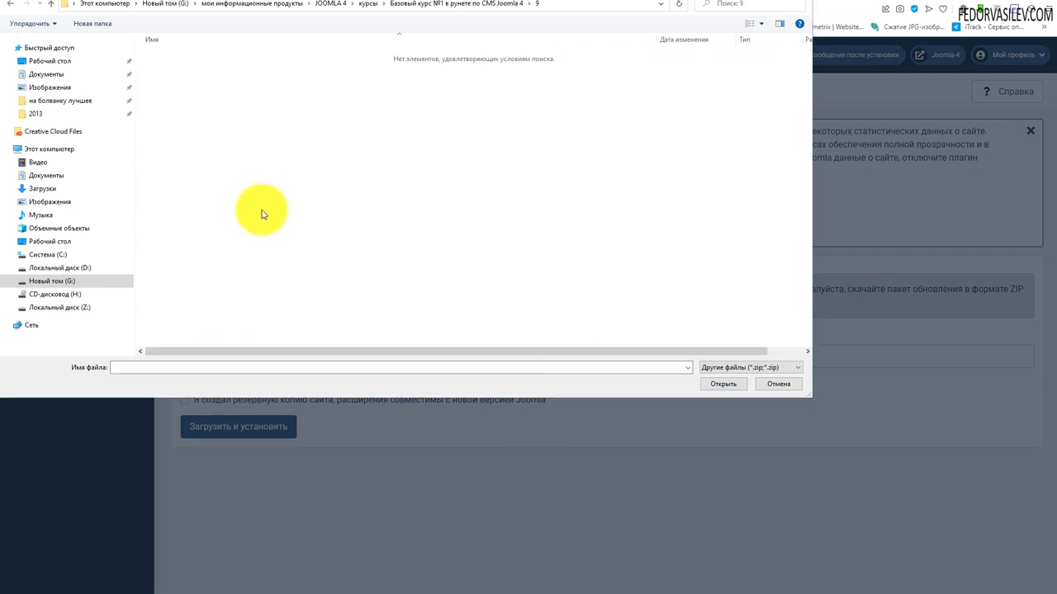
pyautogui.click(743, 366)
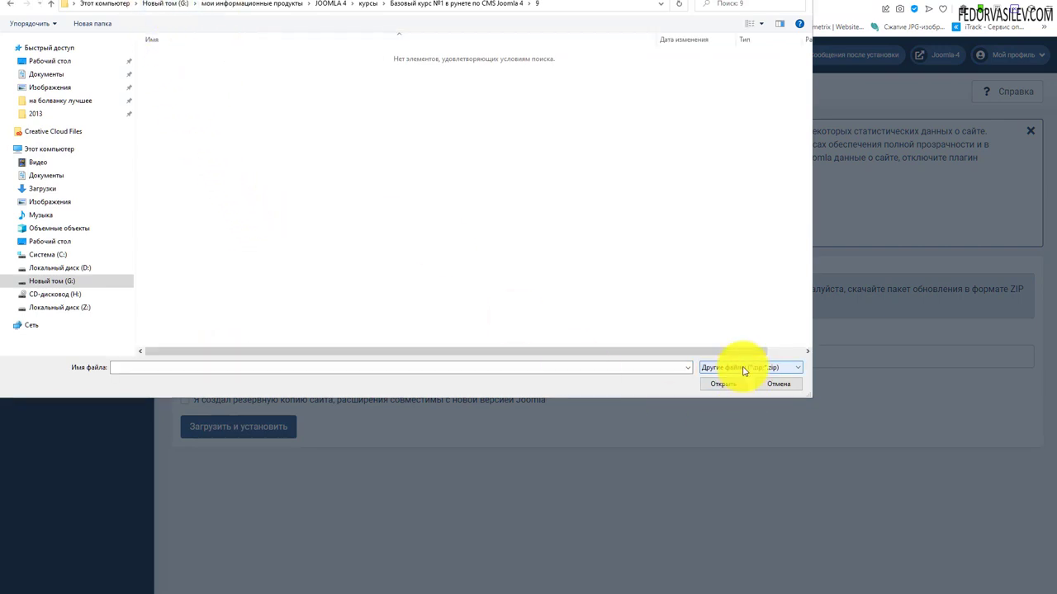
pyautogui.click(722, 383)
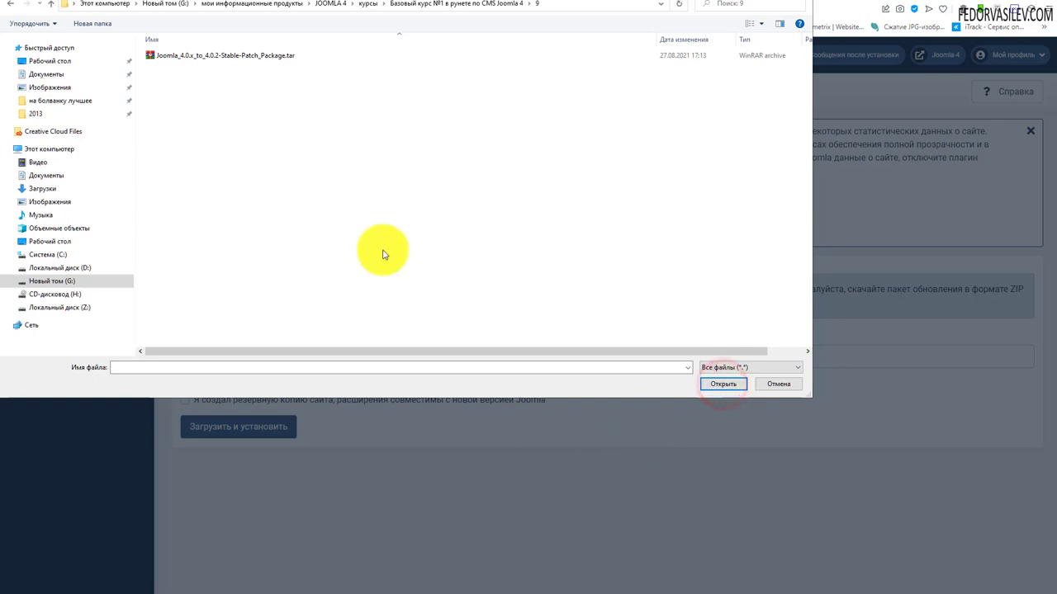
pyautogui.click(176, 57)
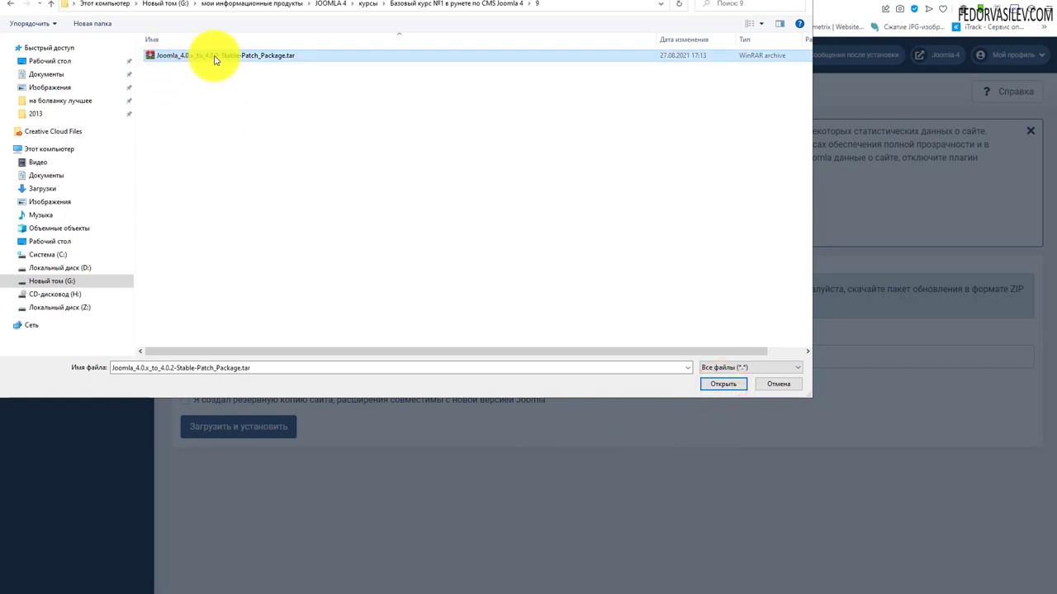
pyautogui.click(720, 385)
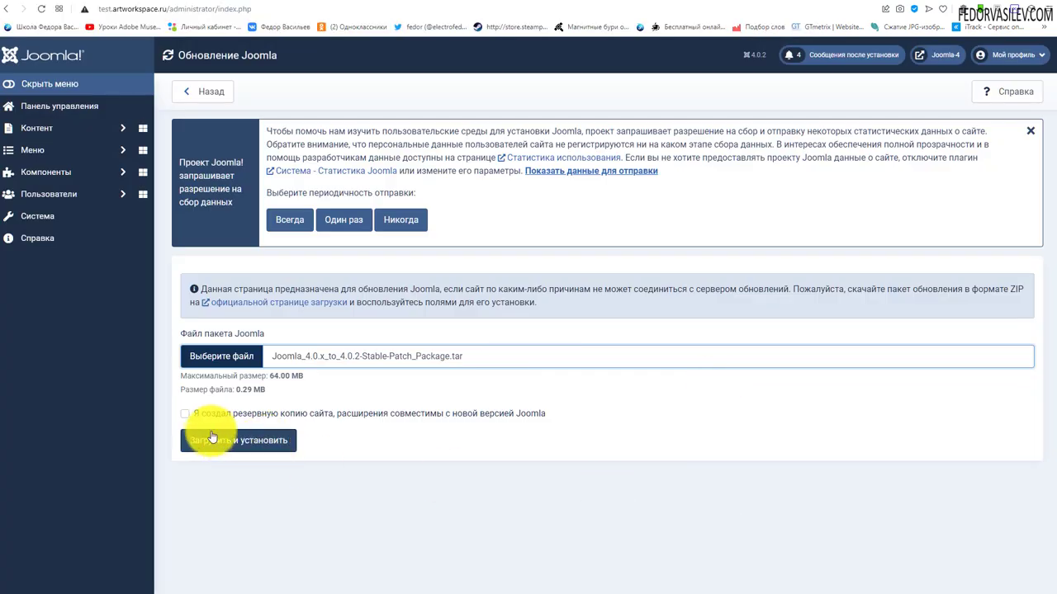
# Confirm the site backup and extension compatibility, then upload the .tar patch package for installation.
pyautogui.click(184, 415)
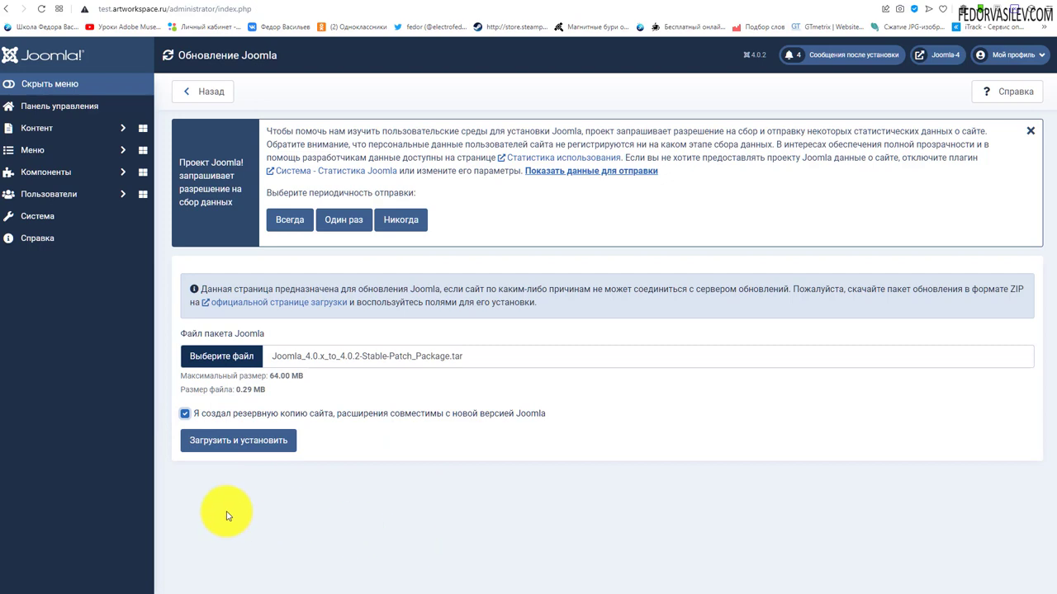
pyautogui.press('Tab')
pyautogui.press('Return')
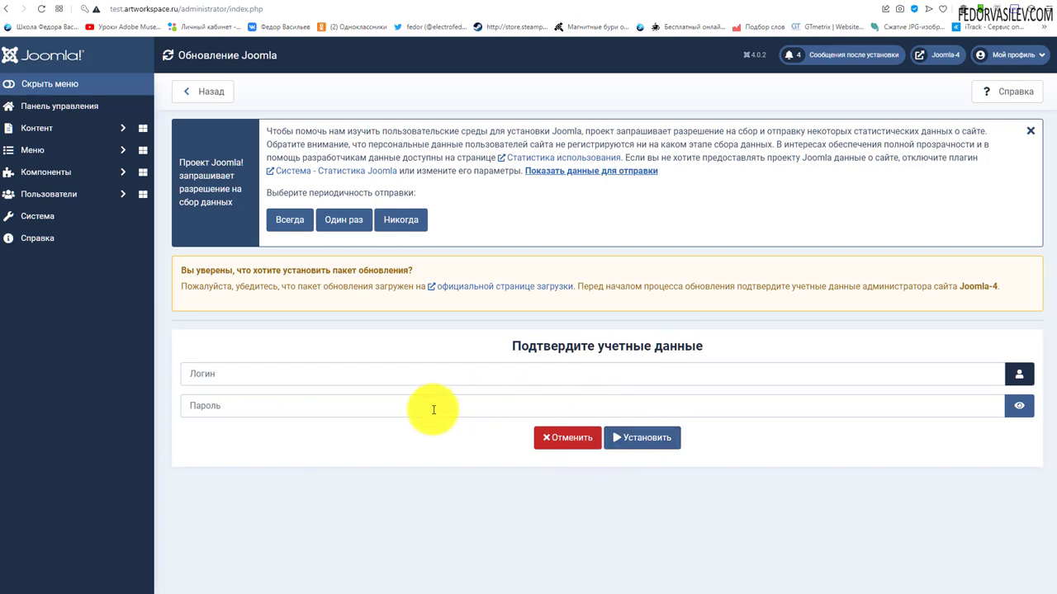
# Fill in the saved administrator login and password, try to install the uploaded .tar package and dismiss the resulting dialog.
pyautogui.click(209, 375)
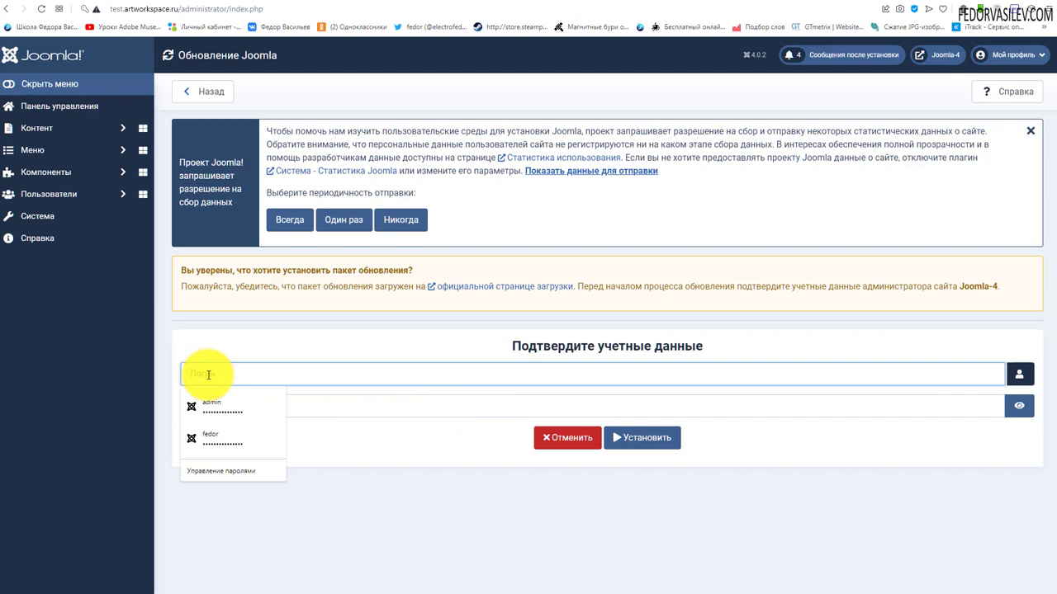
pyautogui.click(212, 405)
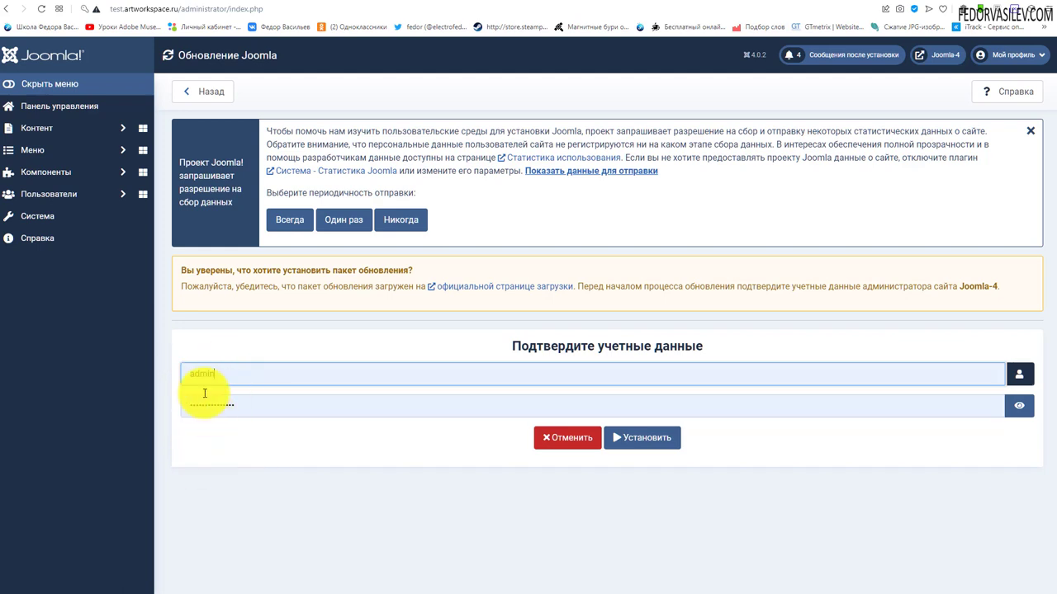
pyautogui.click(644, 439)
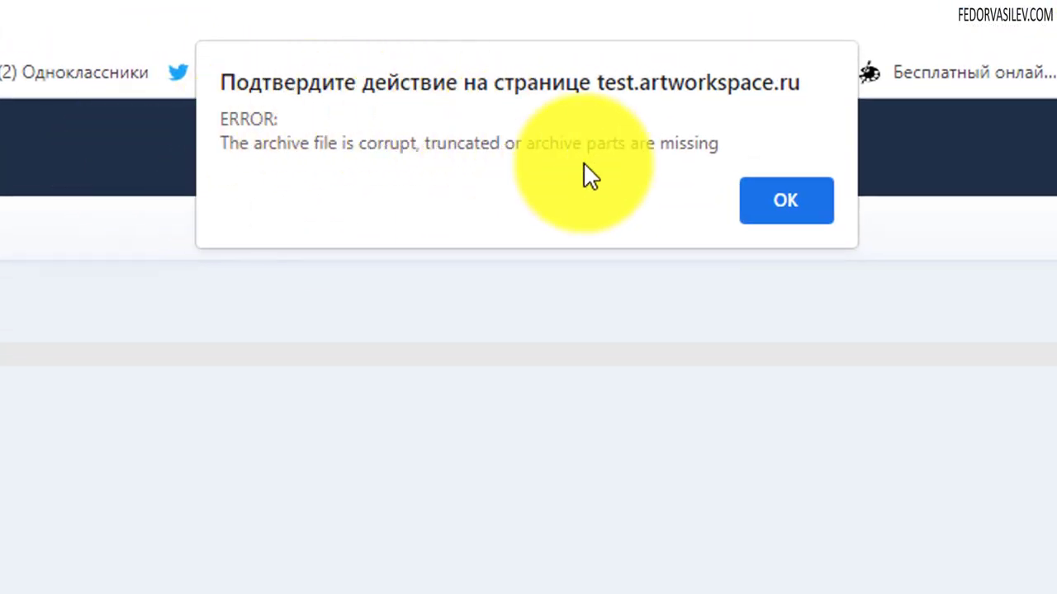
pyautogui.click(786, 201)
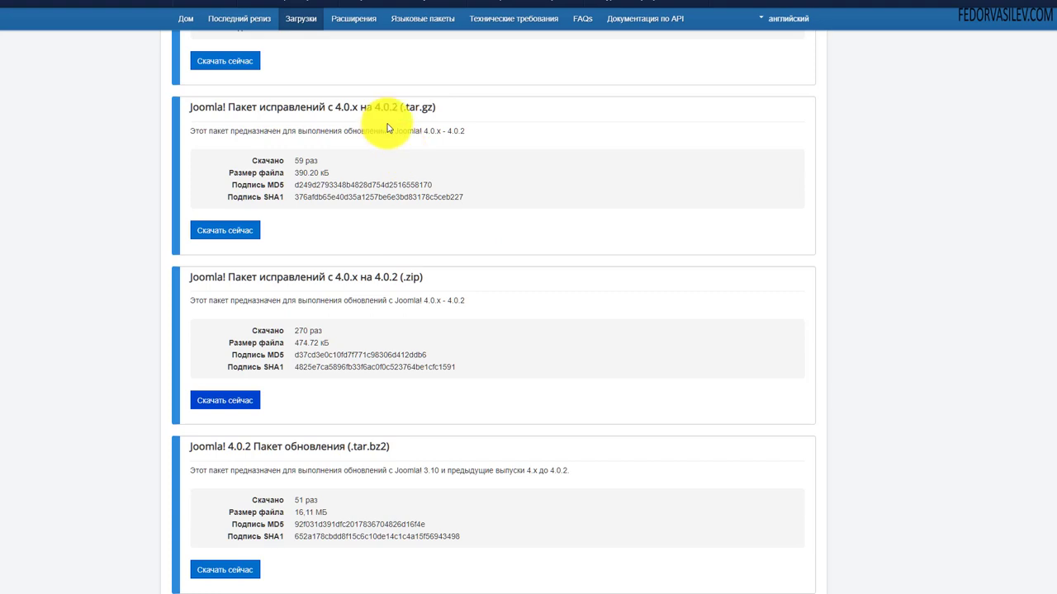
# Compare the 4.0.x to 4.0.2 patch packages on the download page and download the .zip version.
pyautogui.moveTo(403, 107); pyautogui.dragTo(430, 109)
pyautogui.scroll(4, 419, 107)
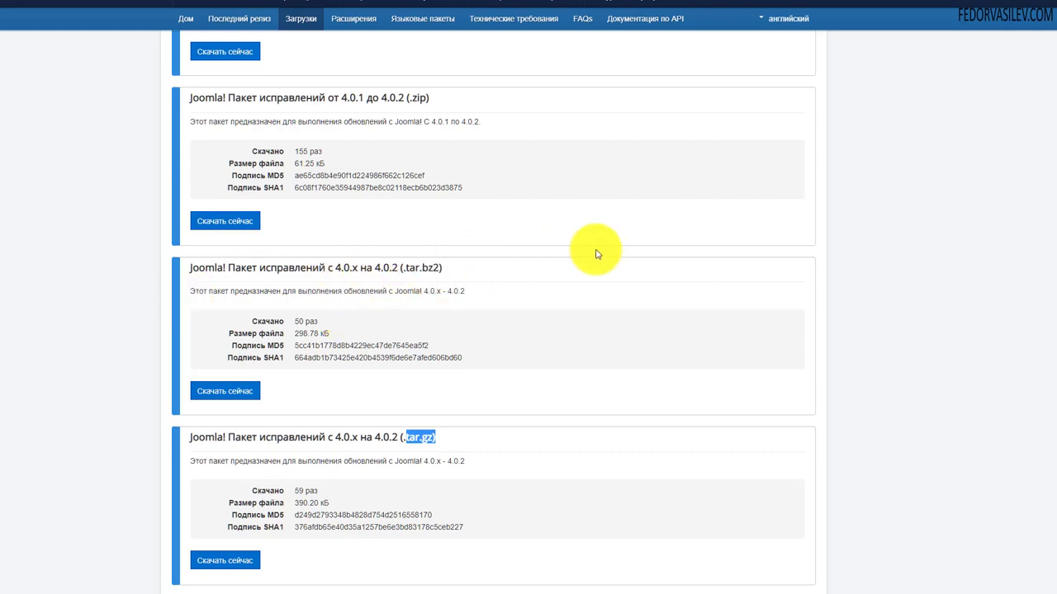
pyautogui.scroll(-4, 593, 253)
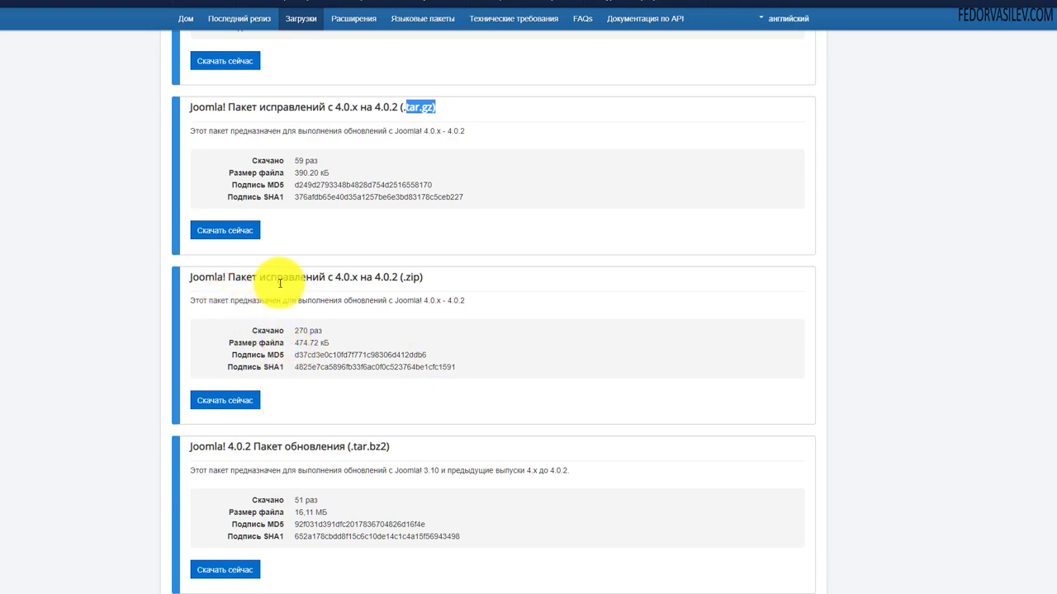
pyautogui.moveTo(332, 277); pyautogui.dragTo(422, 278)
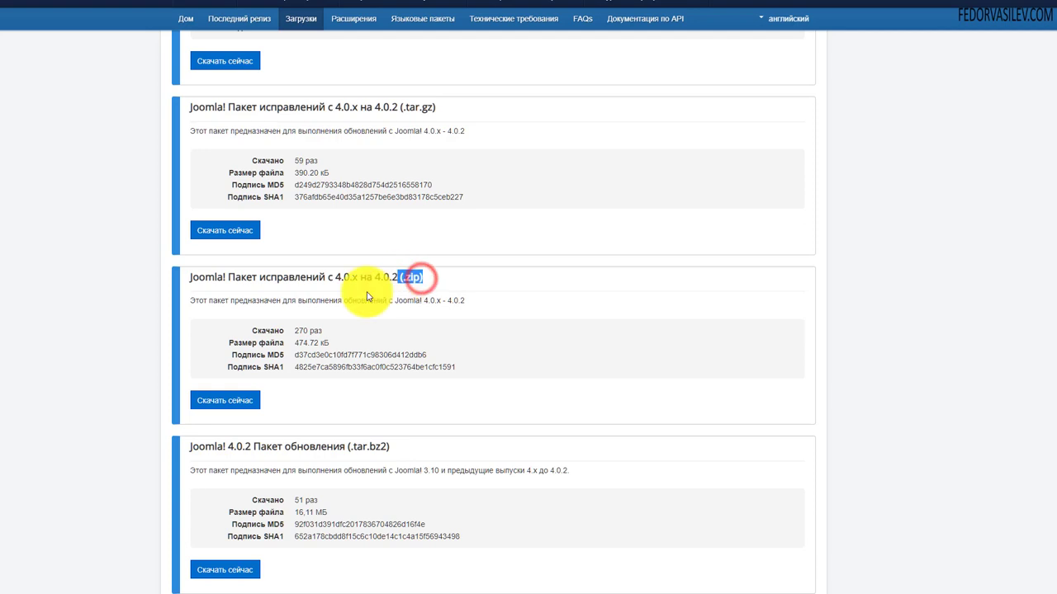
pyautogui.click(239, 410)
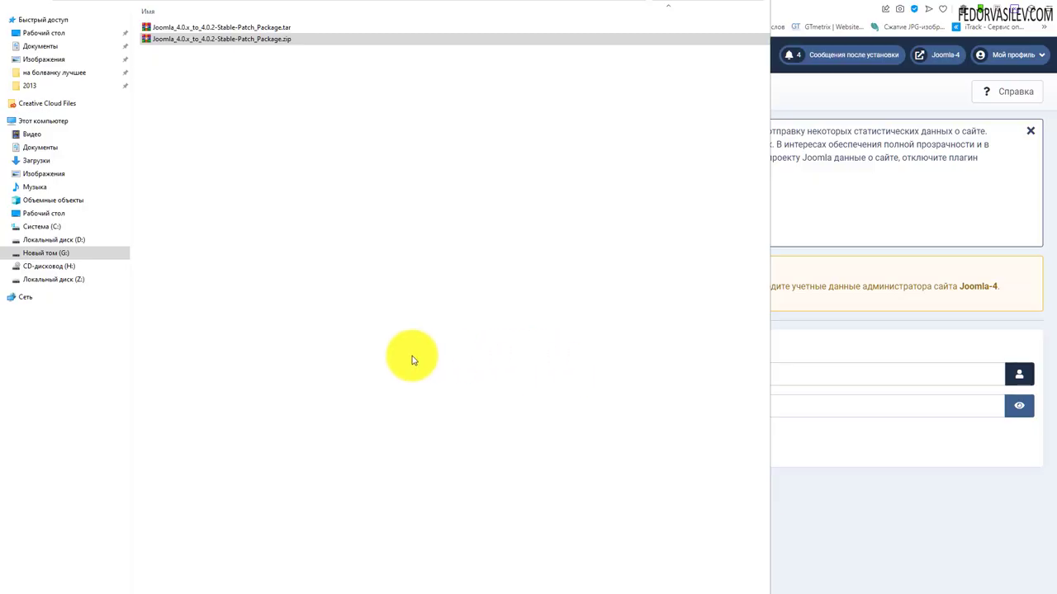
# Open the downloaded Joomla_4.0.x_to_4.0.2-Stable-Patch_Package.tar archive, inspect its contents and close it.
pyautogui.rightClick(263, 29)
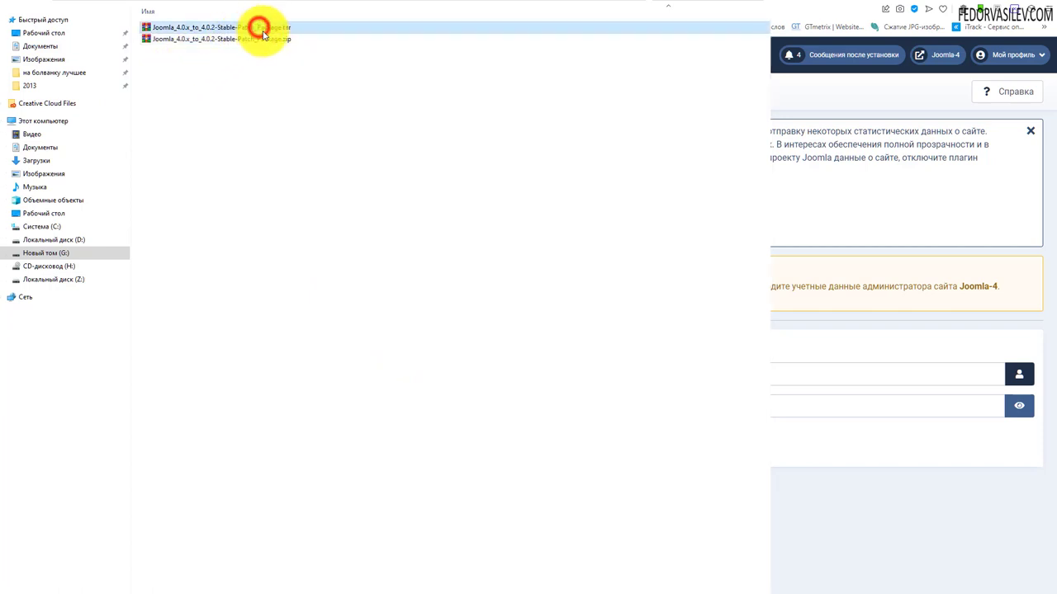
pyautogui.click(287, 39)
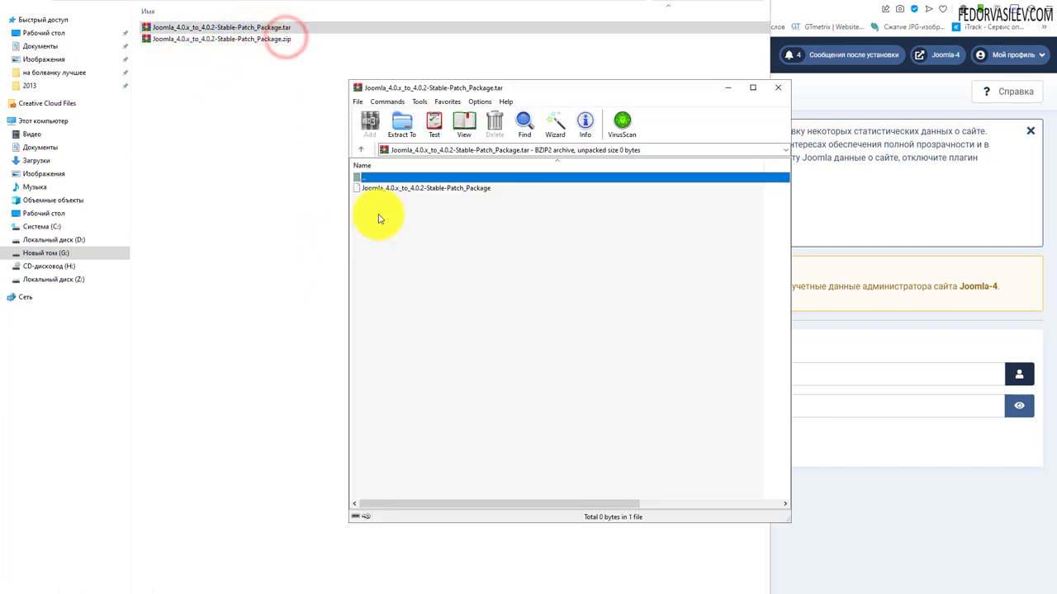
pyautogui.click(398, 189)
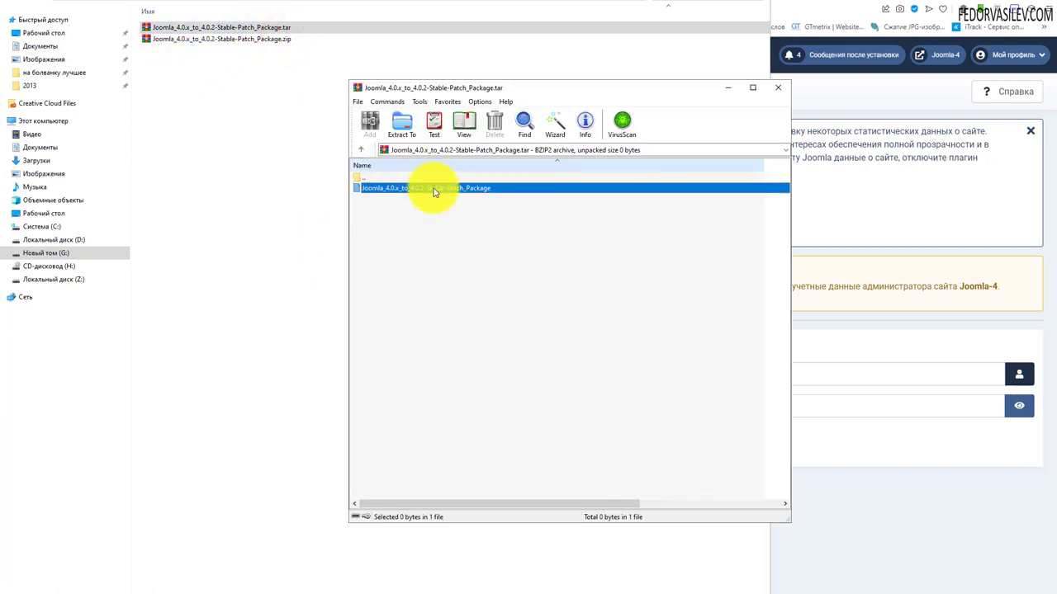
pyautogui.click(786, 90)
# Delete the downloaded .tar patch package from the folder and inspect the contents of Joomla_4.0.x_to_4.0.2-Stable-Patch_Package.zip.
pyautogui.rightClick(284, 28)
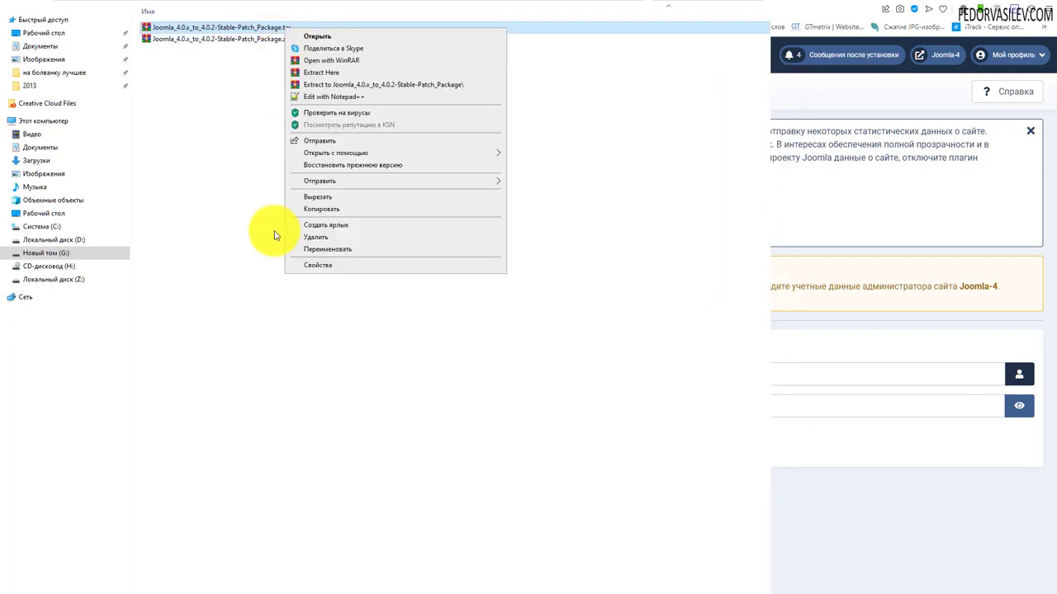
pyautogui.click(315, 237)
pyautogui.doubleClick(300, 31)
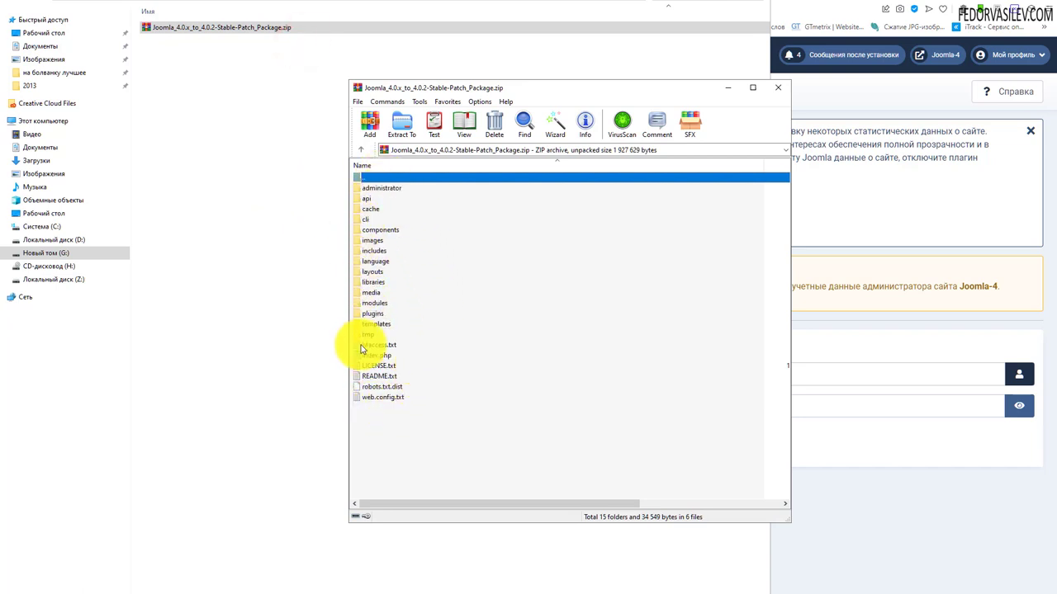
pyautogui.click(775, 88)
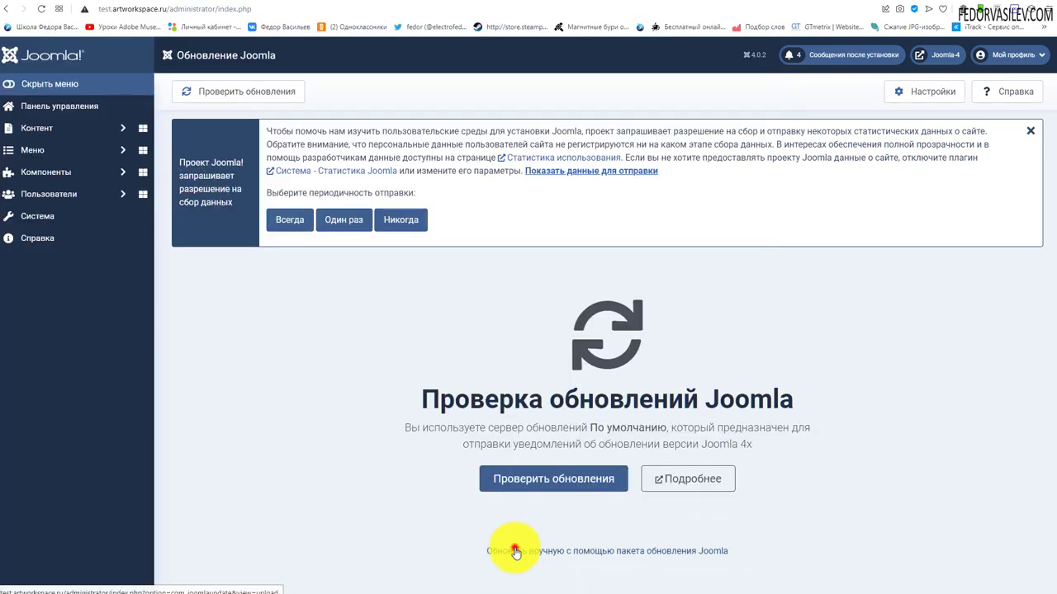
# Start a manual Joomla update, select Joomla_4.0.x_to_4.0.2-Stable-Patch_Package.zip, confirm the backup and extension compatibility, and upload the package.
pyautogui.click(512, 548)
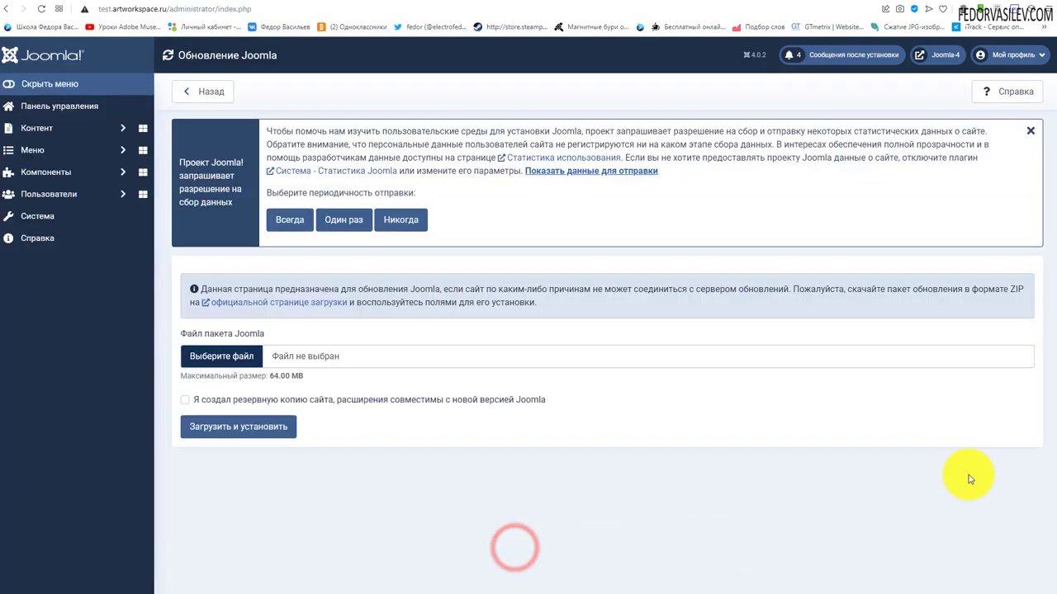
pyautogui.click(227, 356)
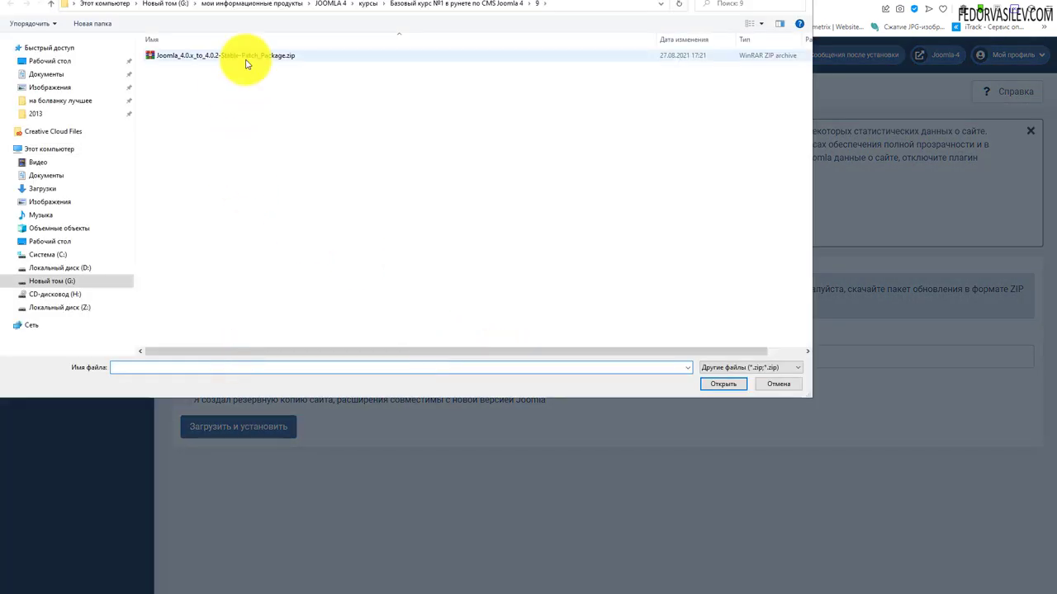
pyautogui.click(244, 58)
pyautogui.click(708, 384)
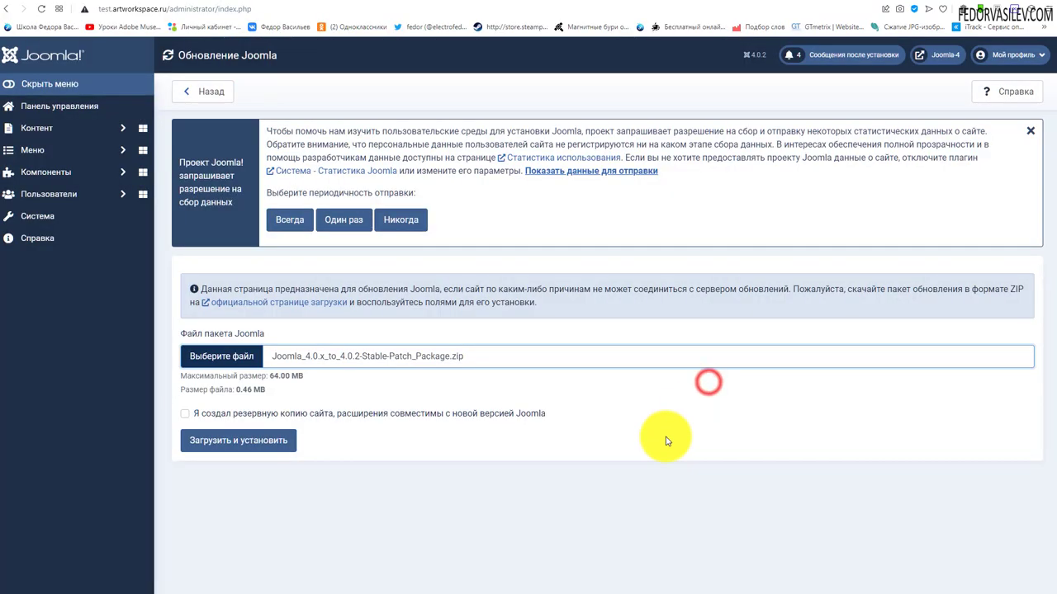
pyautogui.click(185, 413)
pyautogui.click(219, 440)
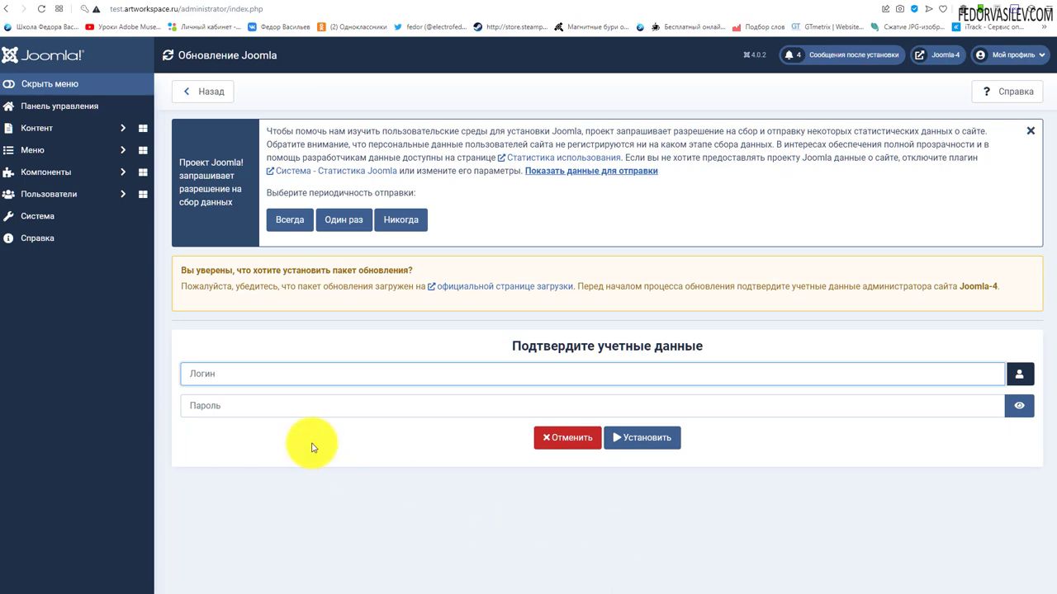
# Confirm the administrator login and password, install the uploaded .zip package and check the update status.
pyautogui.click(644, 438)
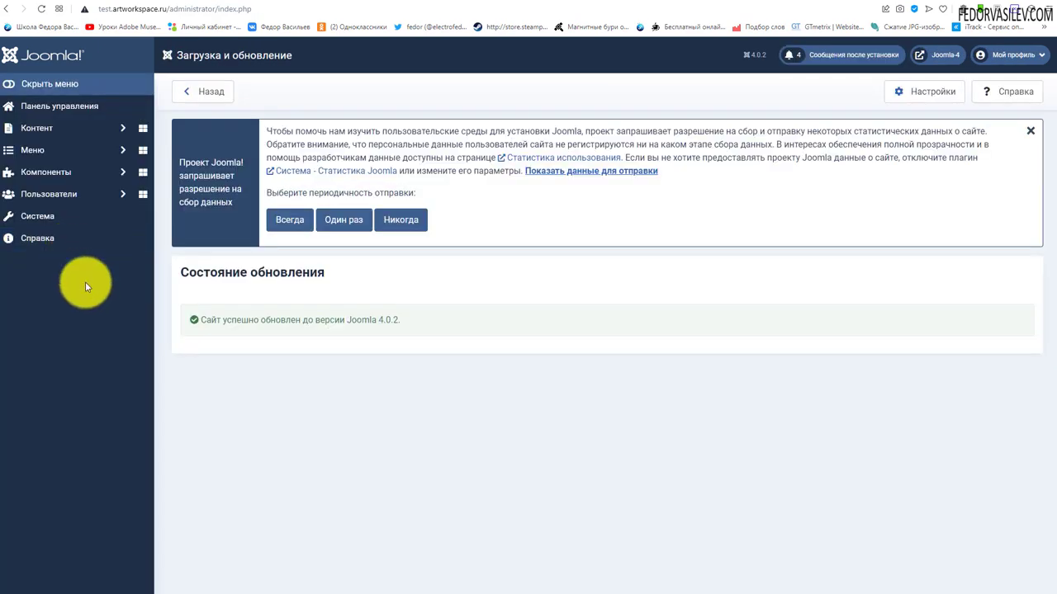
pyautogui.moveTo(401, 320); pyautogui.dragTo(259, 322)
pyautogui.click(418, 366)
# Switch to the hosting cPanel and open the test.artworkspace.ru folder in its file manager.
pyautogui.click(666, 4)
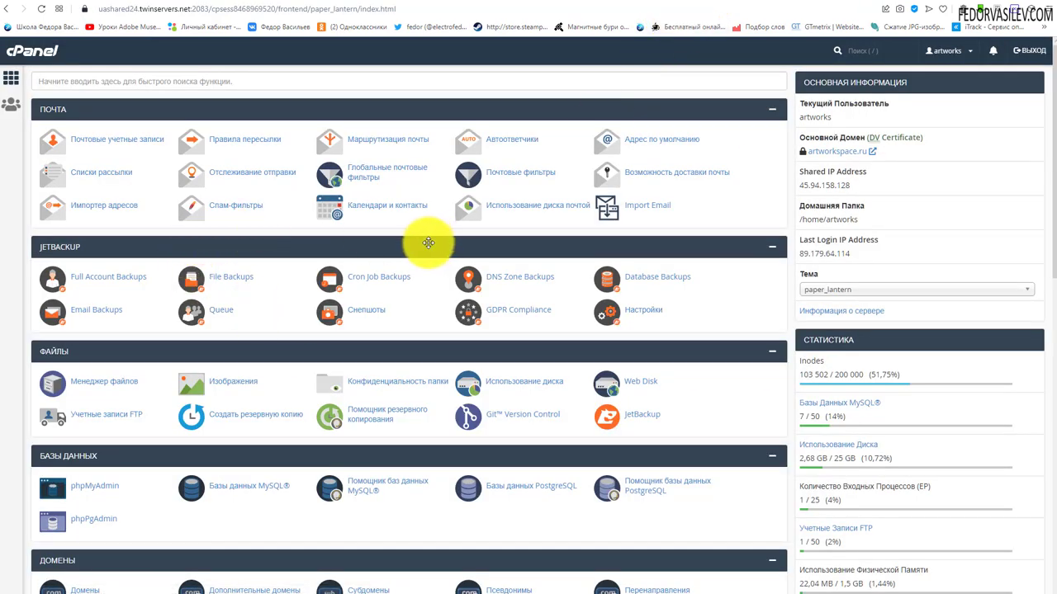
pyautogui.click(114, 382)
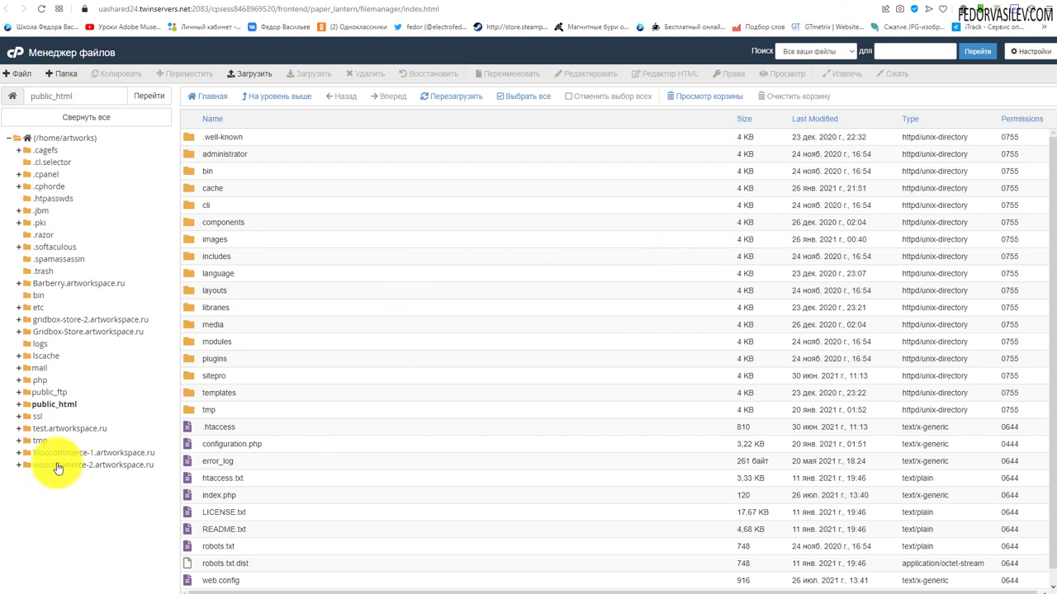
pyautogui.click(70, 428)
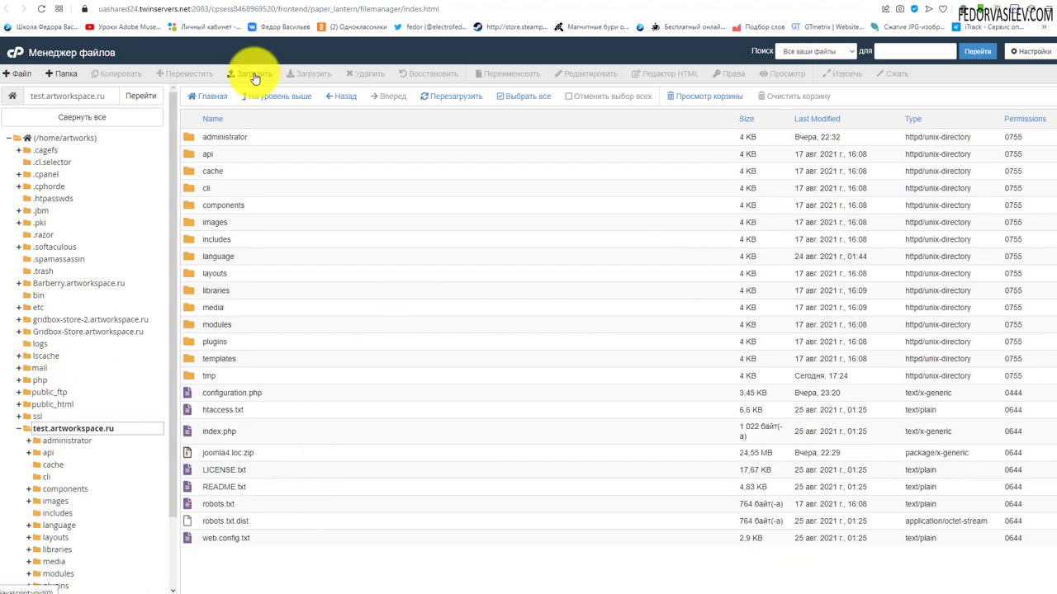
# Upload Joomla_4.0.x_to_4.0.2-Stable-Patch_Package.zip to the test.artworkspace.ru folder and reload the folder's file list.
pyautogui.click(251, 74)
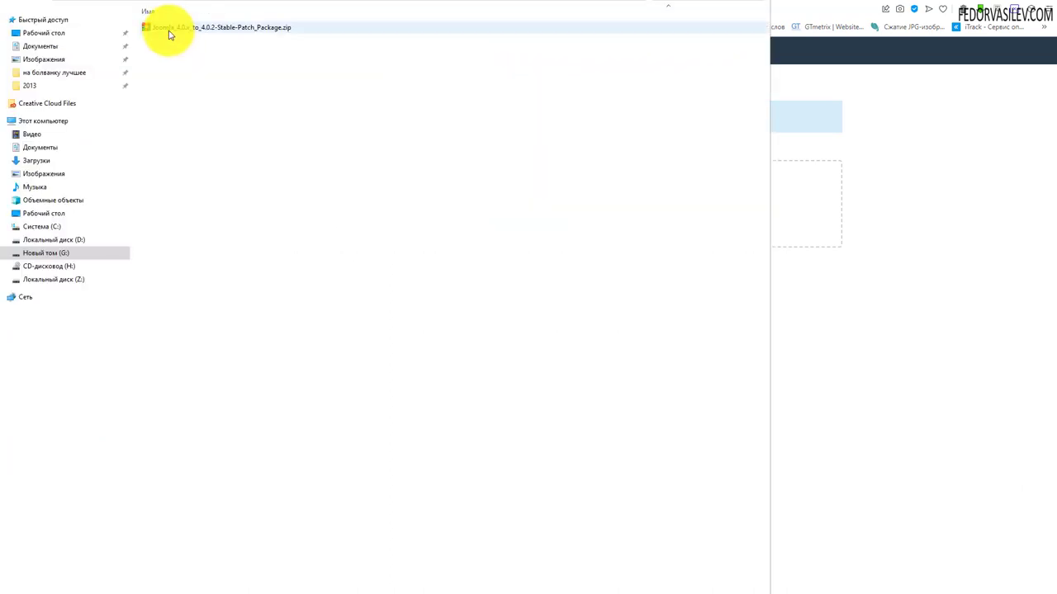
pyautogui.moveTo(169, 28); pyautogui.dragTo(799, 221)
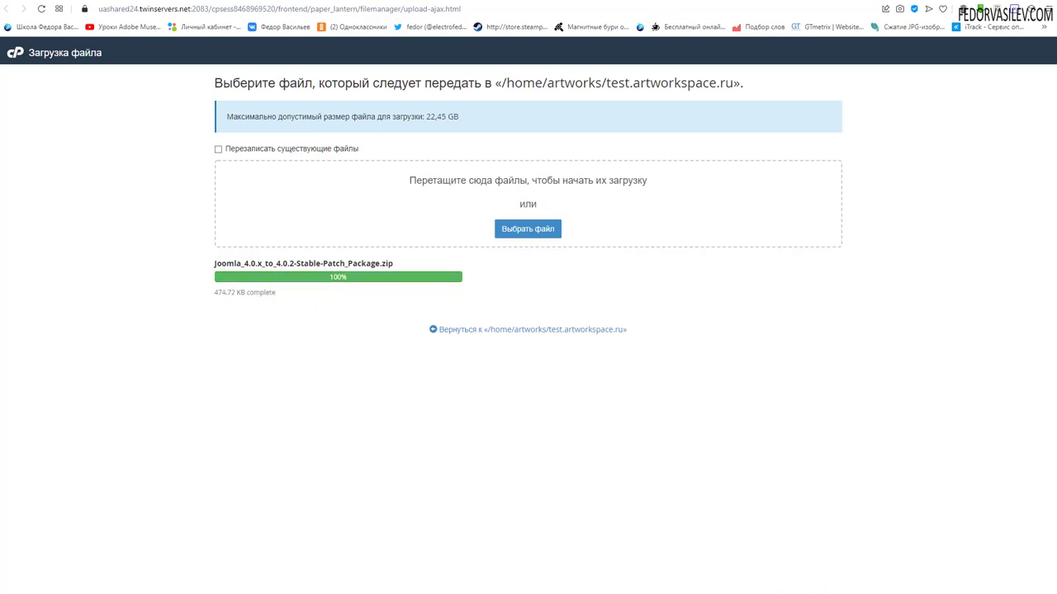
pyautogui.click(917, 5)
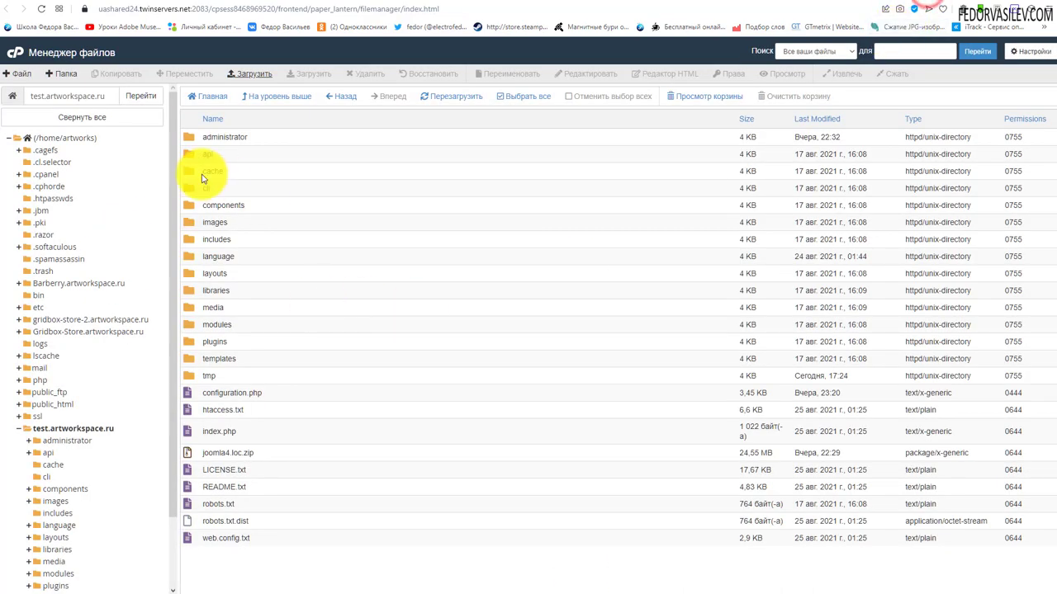
pyautogui.click(79, 429)
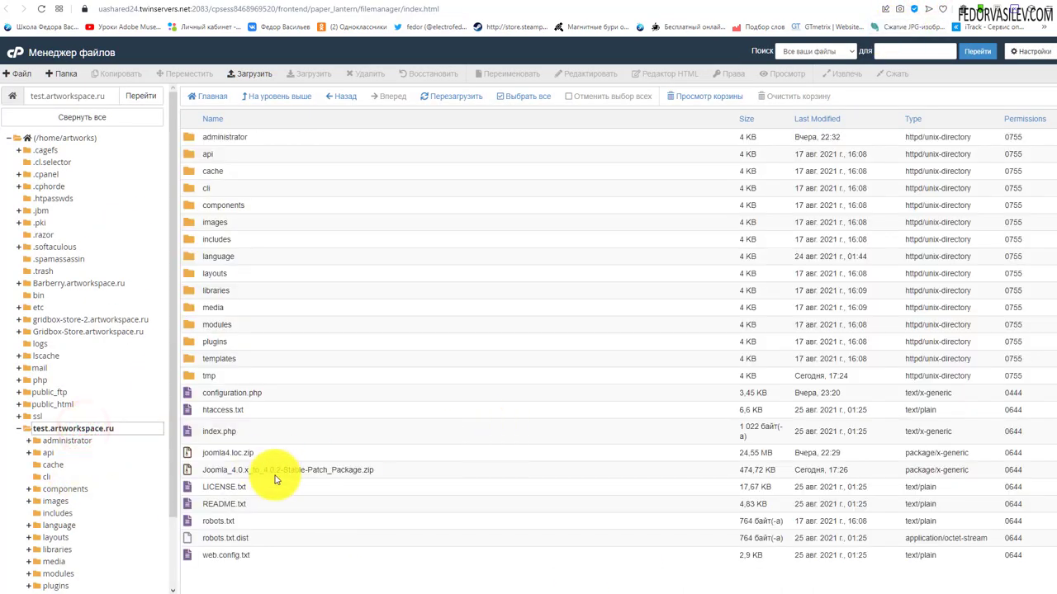
# Extract the uploaded patch archive into /test.artworkspace.ru and dismiss the extraction results.
pyautogui.click(219, 470)
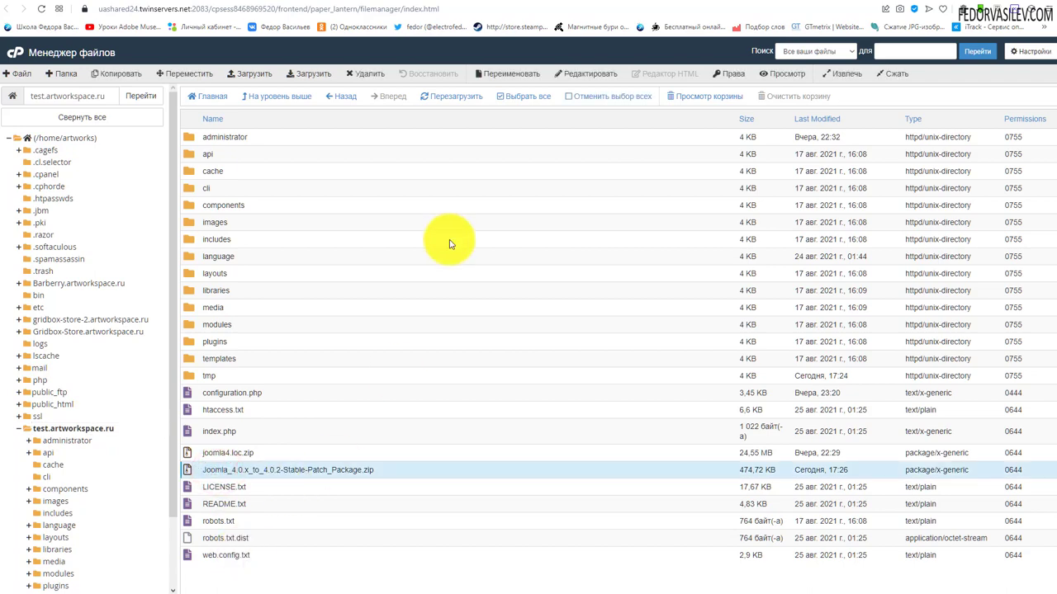
pyautogui.click(847, 75)
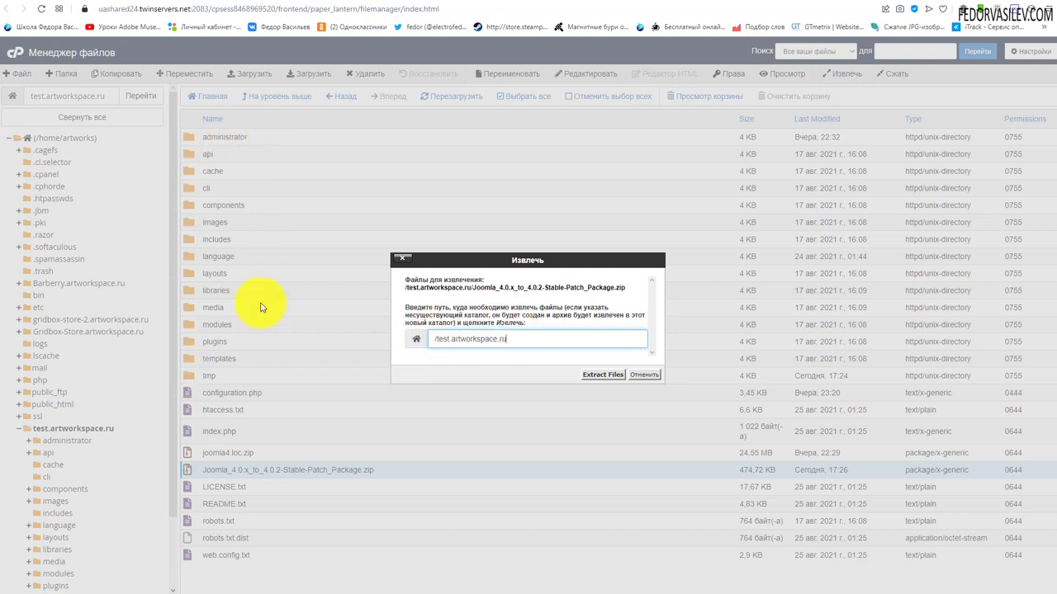
pyautogui.click(604, 377)
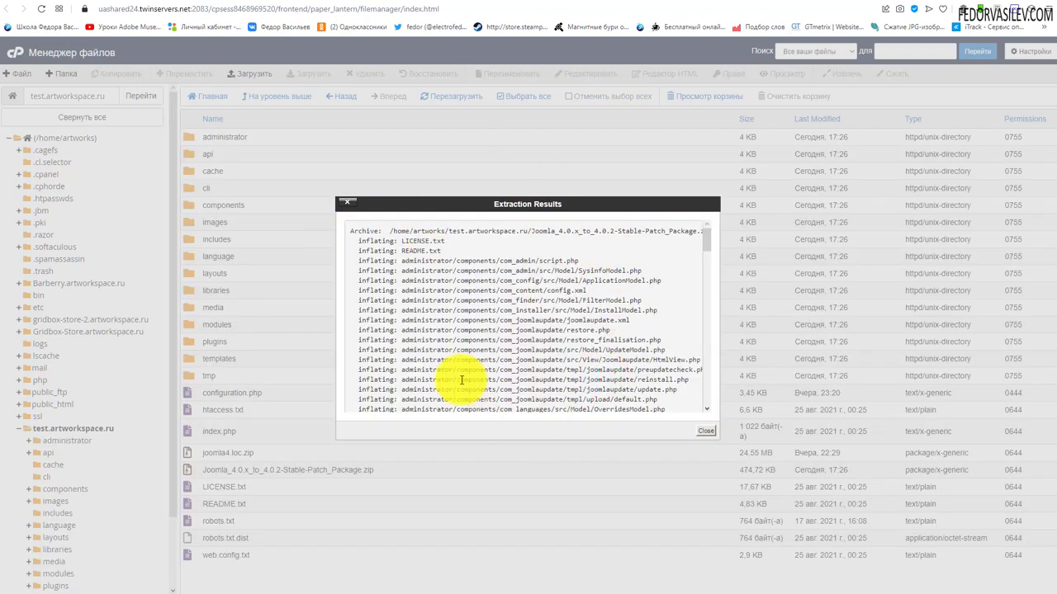
pyautogui.click(706, 431)
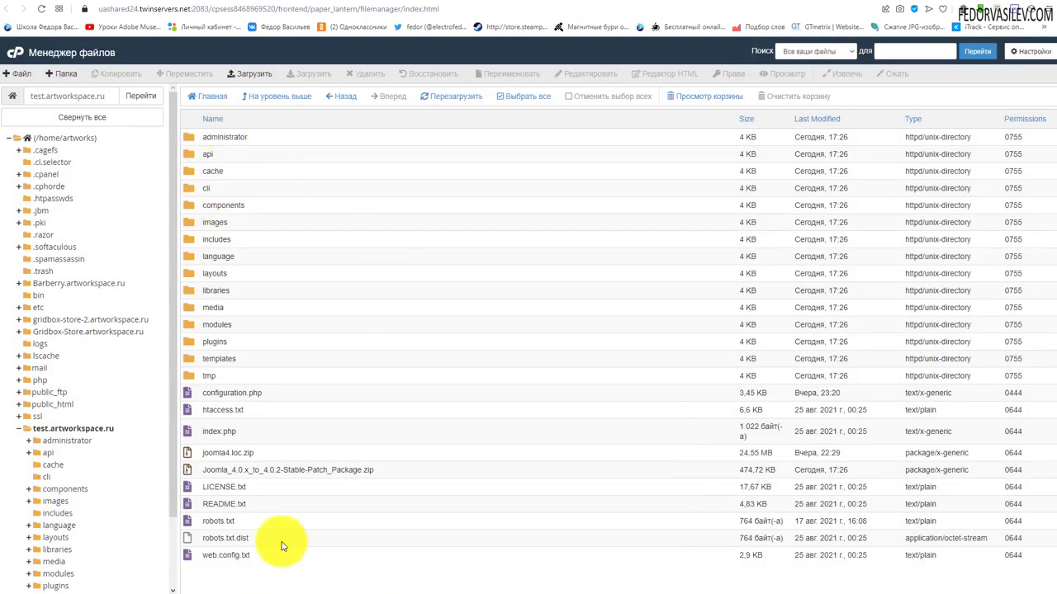
# Permanently delete the patch package .zip from the test.artworkspace.ru folder, bypassing the trash.
pyautogui.click(386, 472)
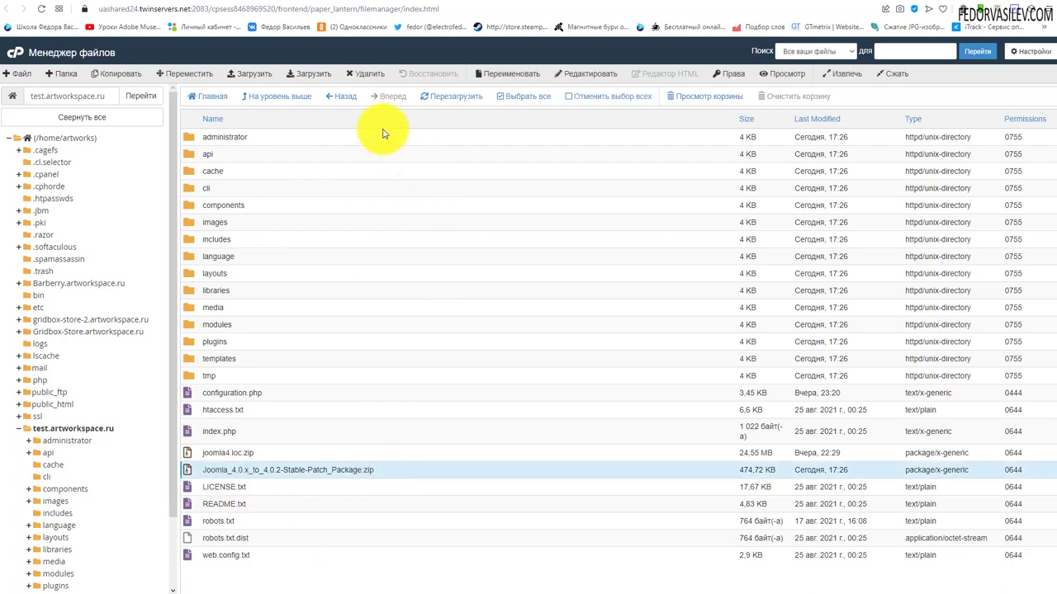
pyautogui.click(363, 73)
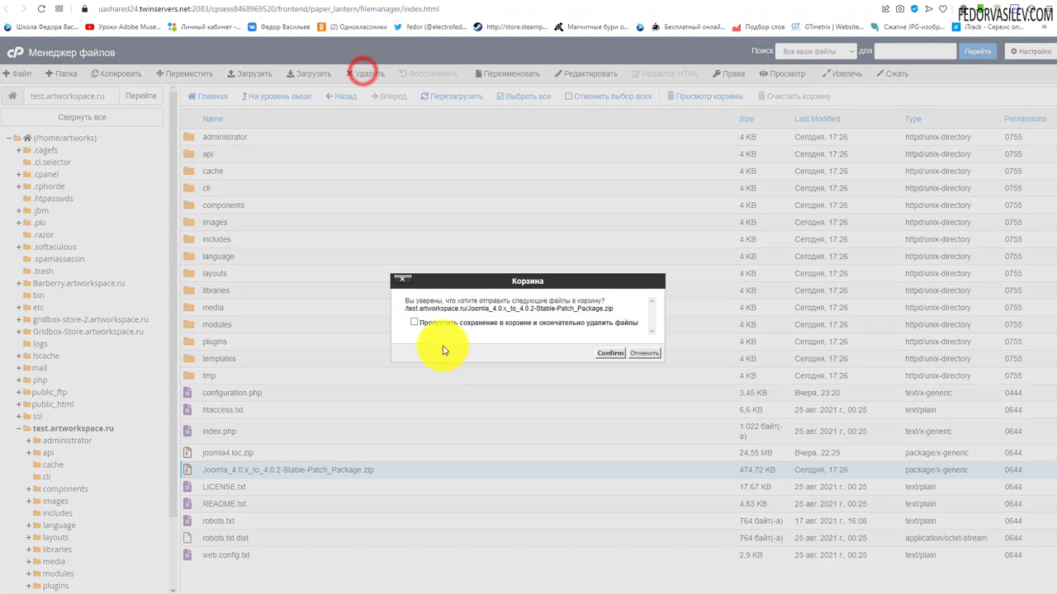
pyautogui.click(488, 326)
pyautogui.click(610, 352)
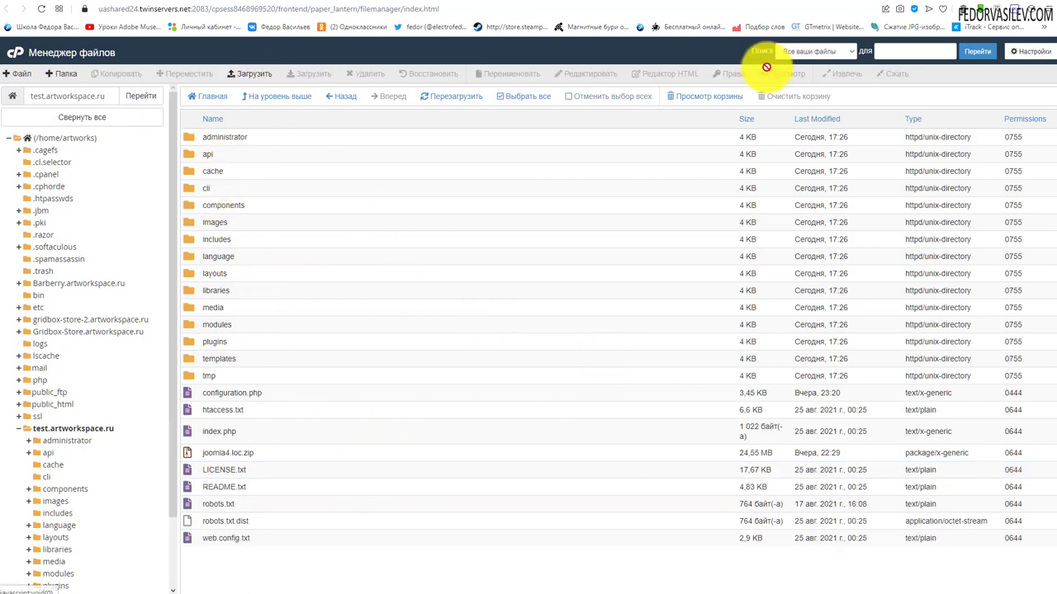
# Switch to the site's front end and look through its home page down to the footer.
pyautogui.click(639, 3)
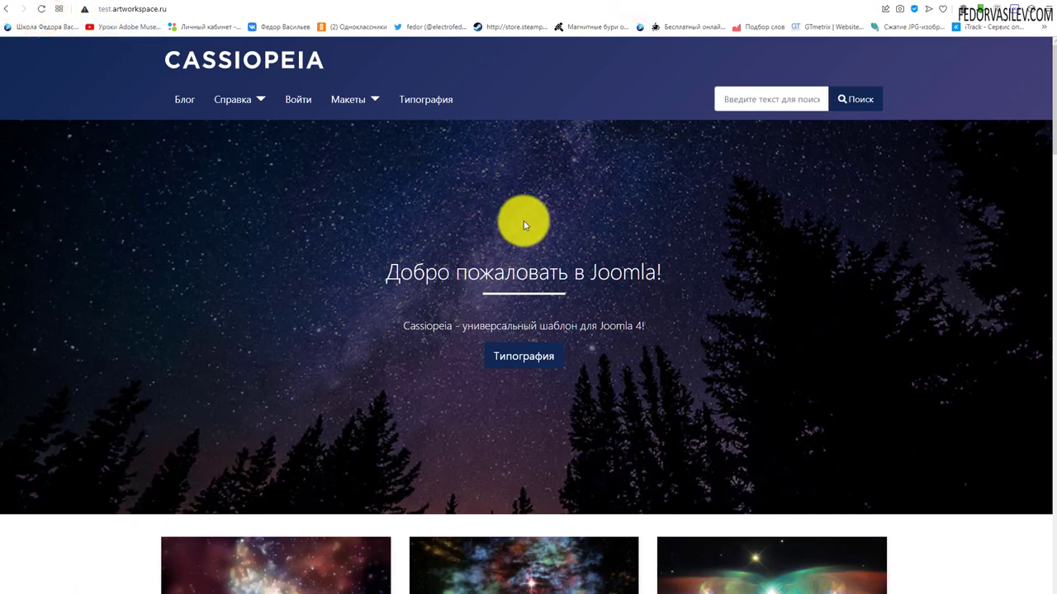
pyautogui.scroll(-10, 524, 224)
pyautogui.scroll(-15, 530, 246)
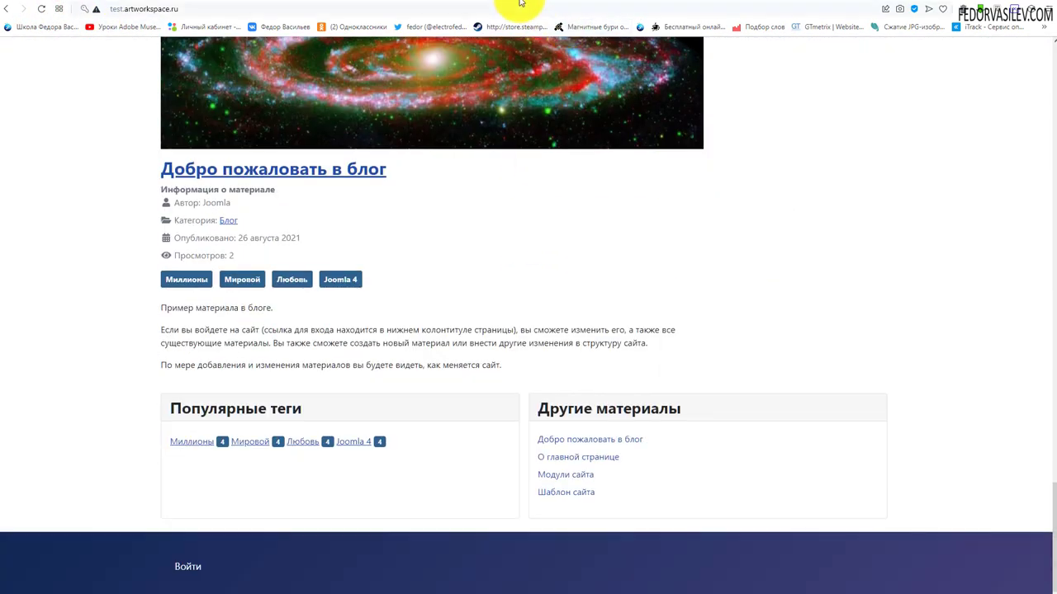
# Return to the Joomla administrator's control panel and review the installed version and the latest actions.
pyautogui.click(520, 3)
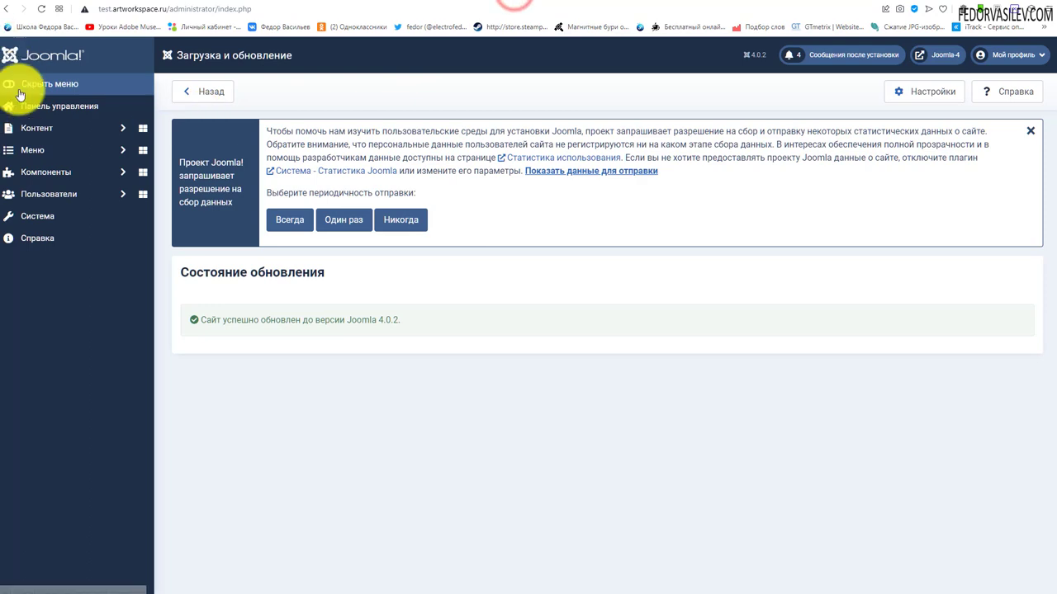
pyautogui.click(54, 107)
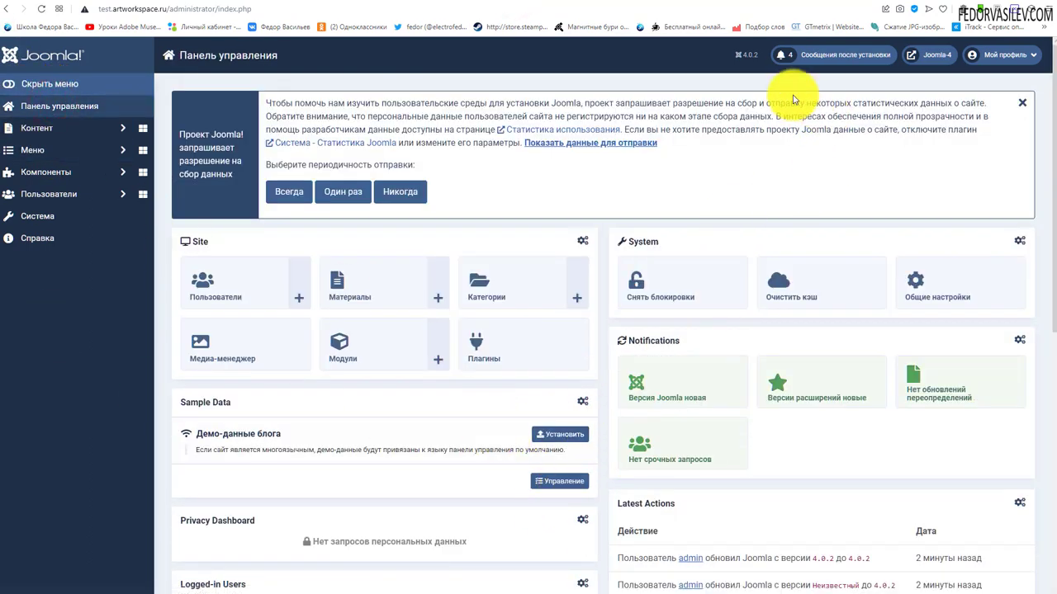
pyautogui.scroll(-6, 720, 227)
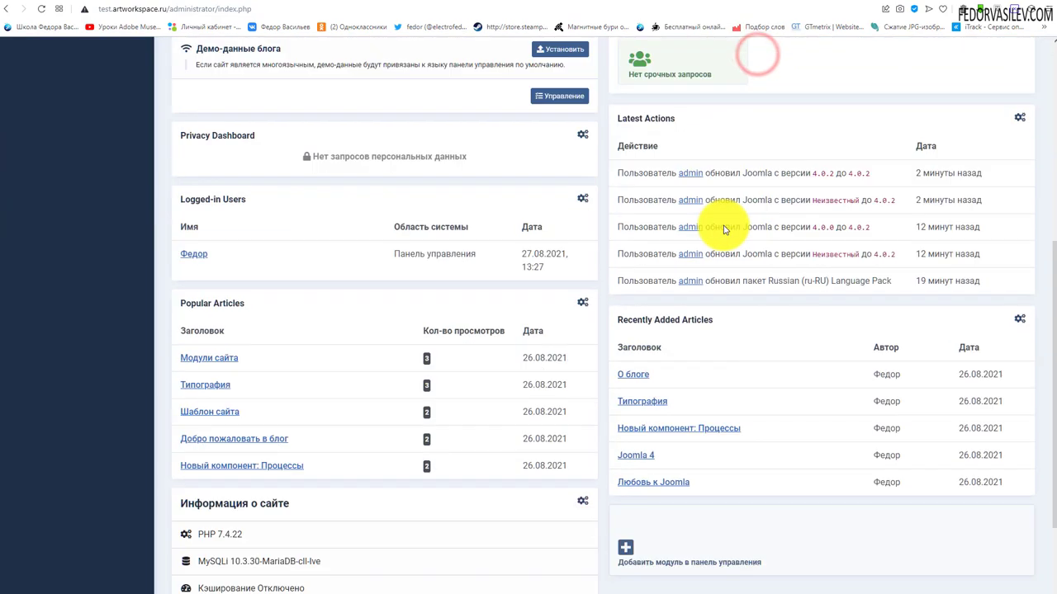
pyautogui.scroll(6, 718, 233)
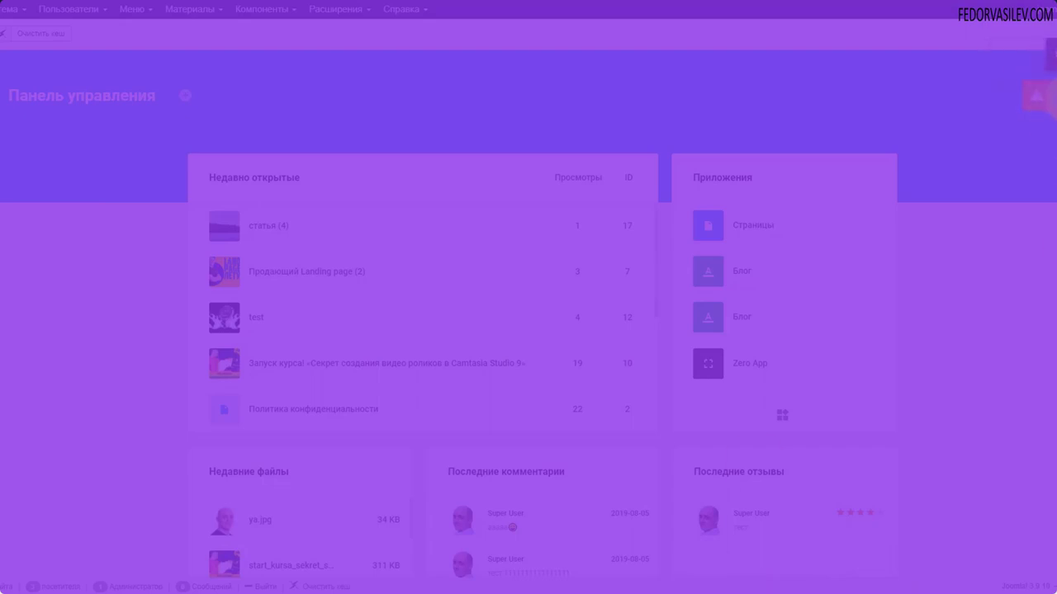
pyautogui.click(1036, 97)
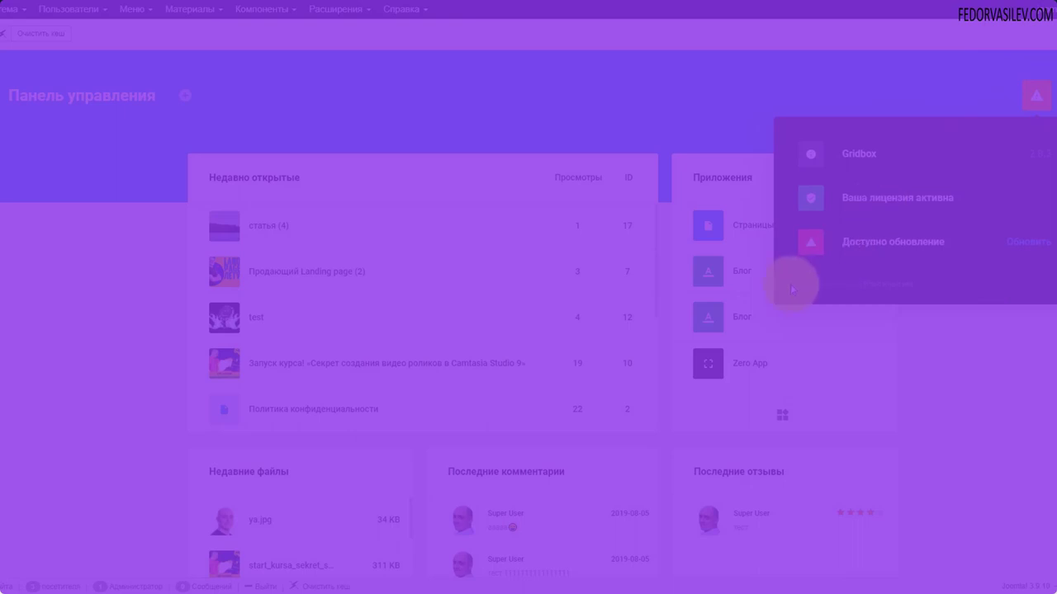
pyautogui.click(1036, 97)
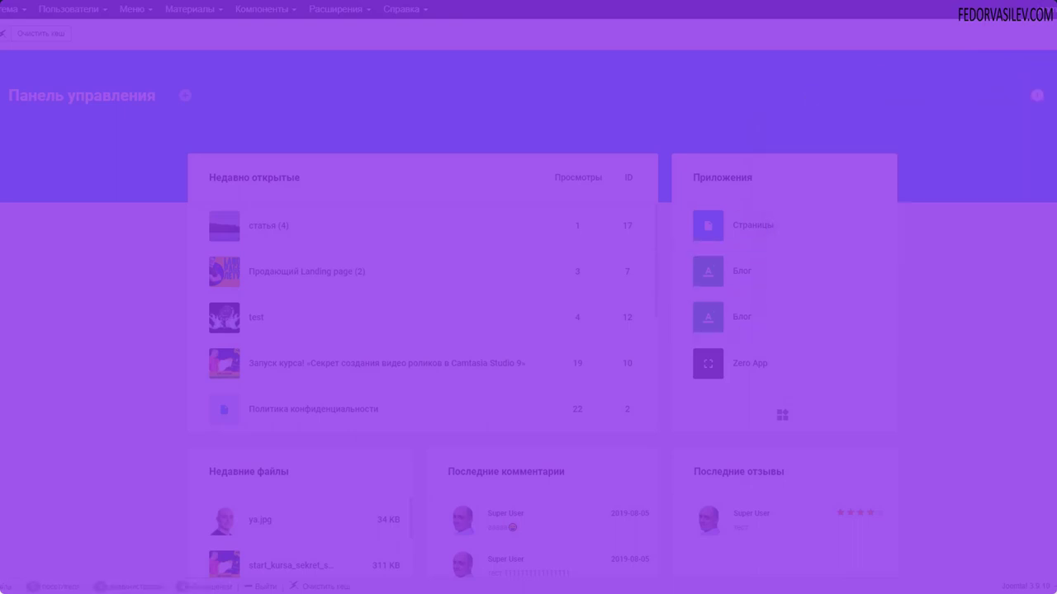
pyautogui.click(707, 364)
pyautogui.click(18, 198)
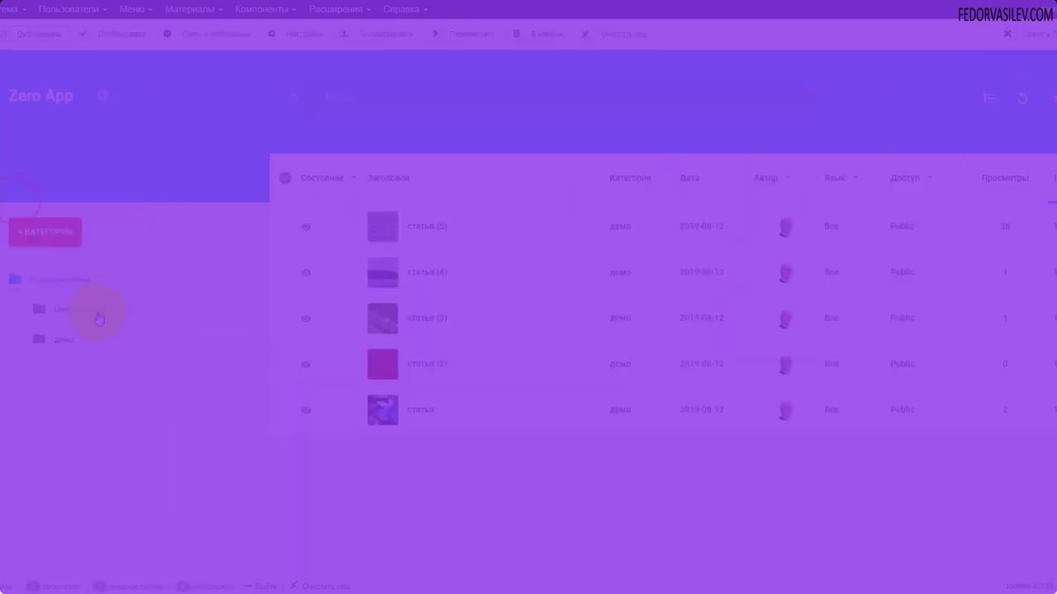
pyautogui.click(314, 356)
pyautogui.click(314, 357)
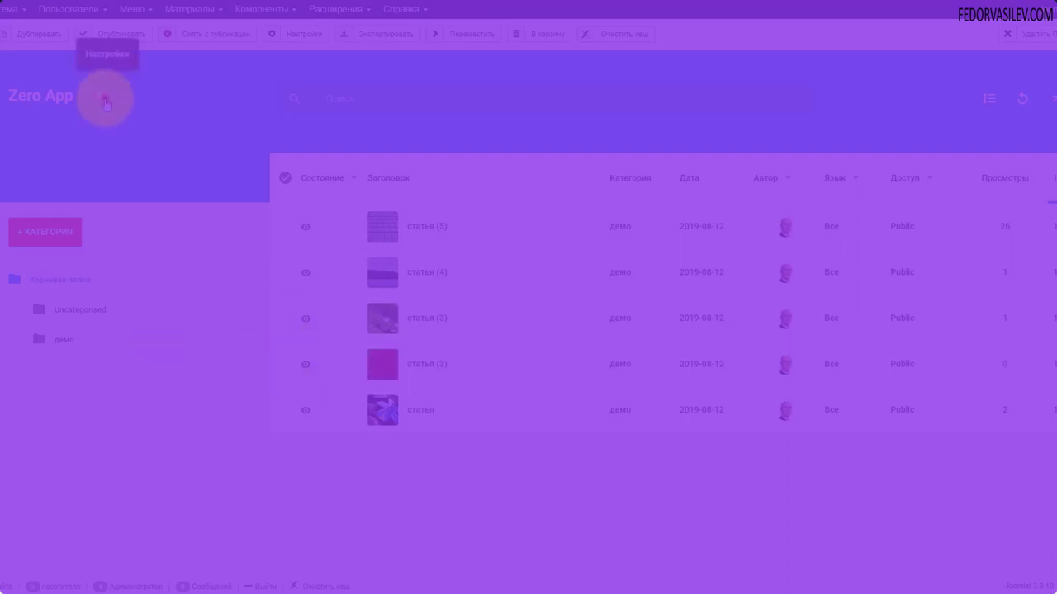
pyautogui.click(102, 97)
pyautogui.click(112, 245)
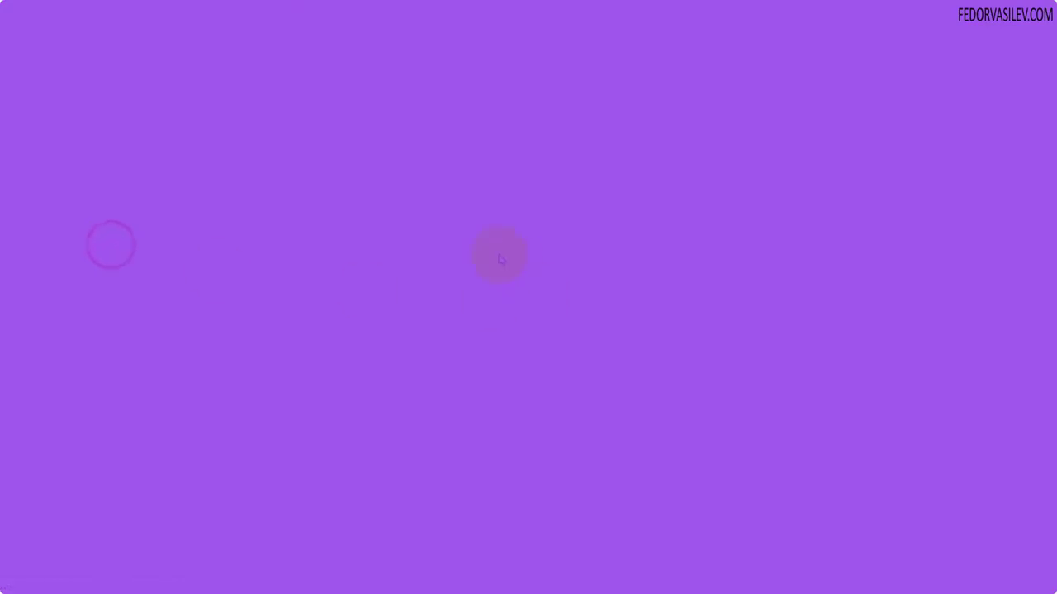